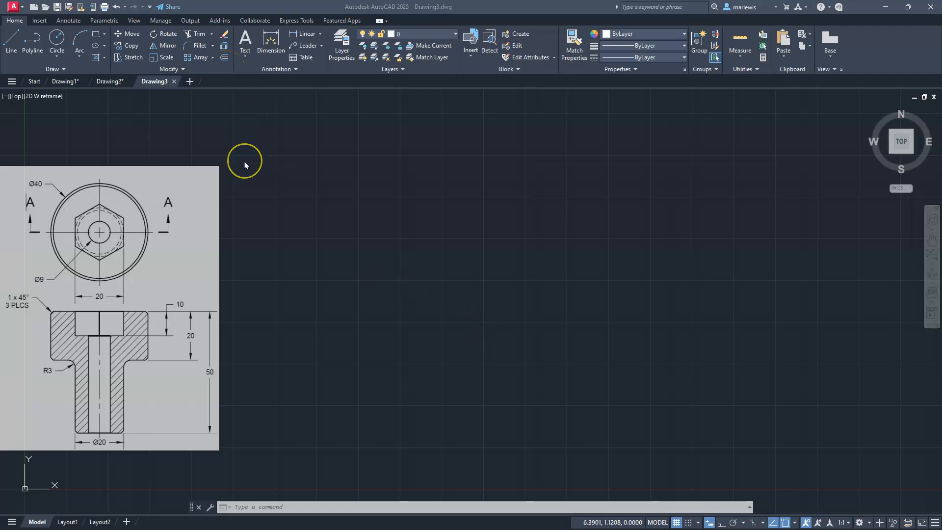
Step: Draw a six-sided polygon to the right of the reference drawing, circumscribed about a circle of radius 10
click(103, 37)
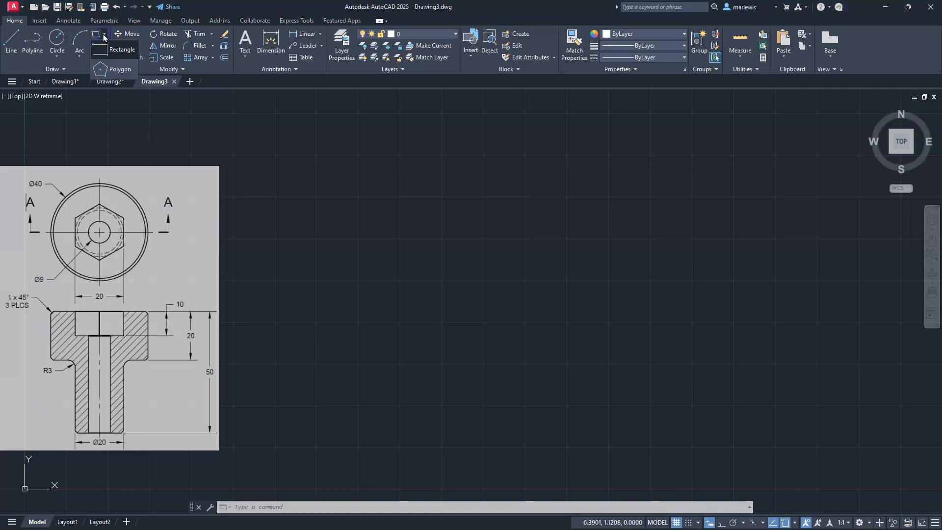
click(115, 74)
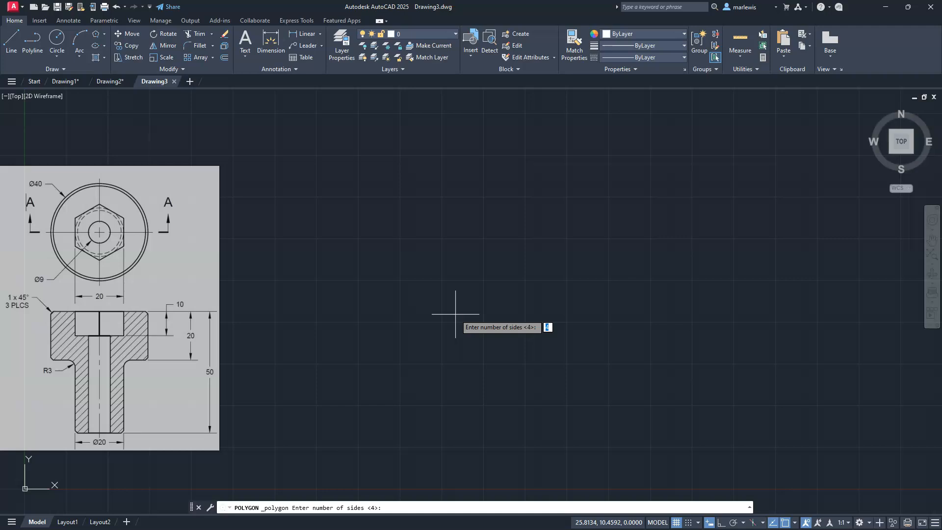
text(6)
key(Return)
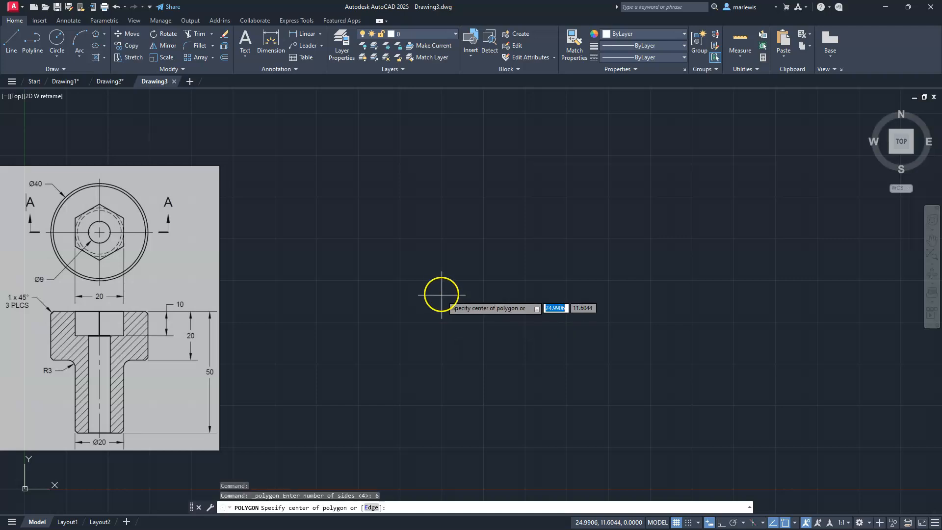
click(468, 309)
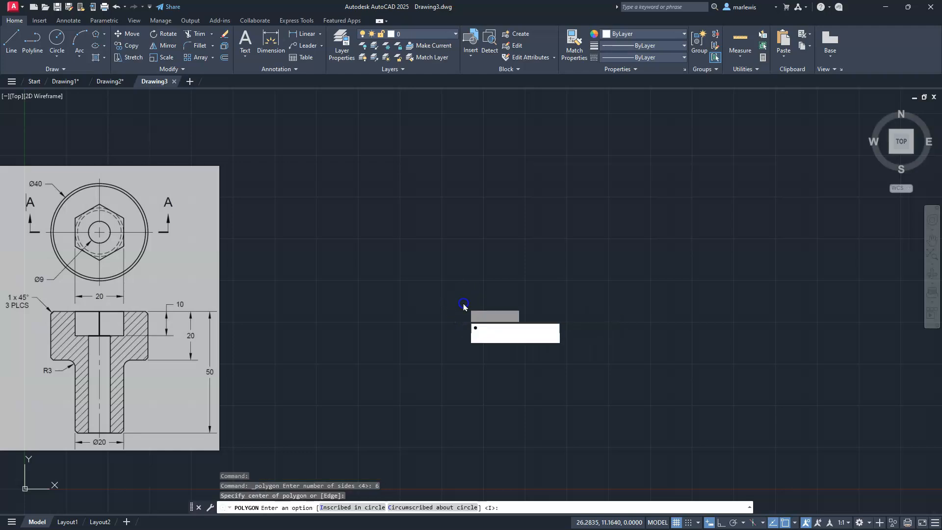
click(487, 340)
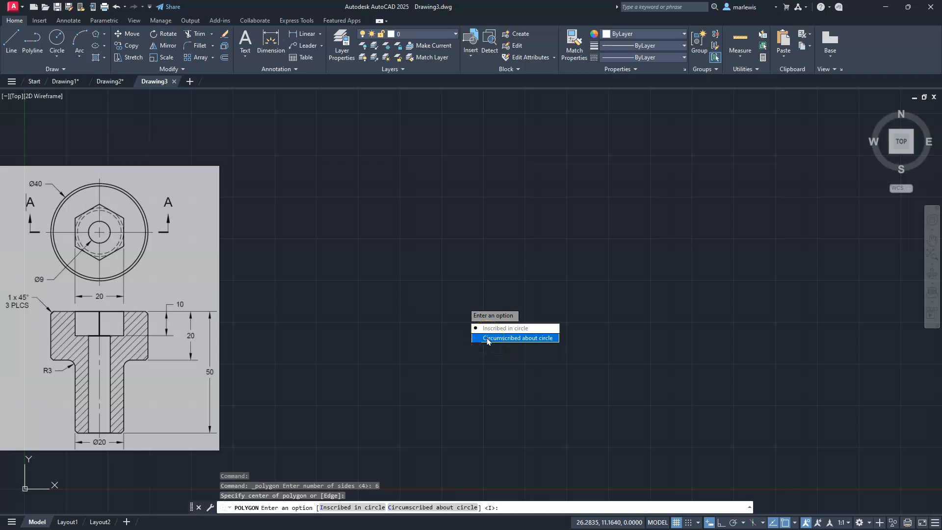
click(487, 339)
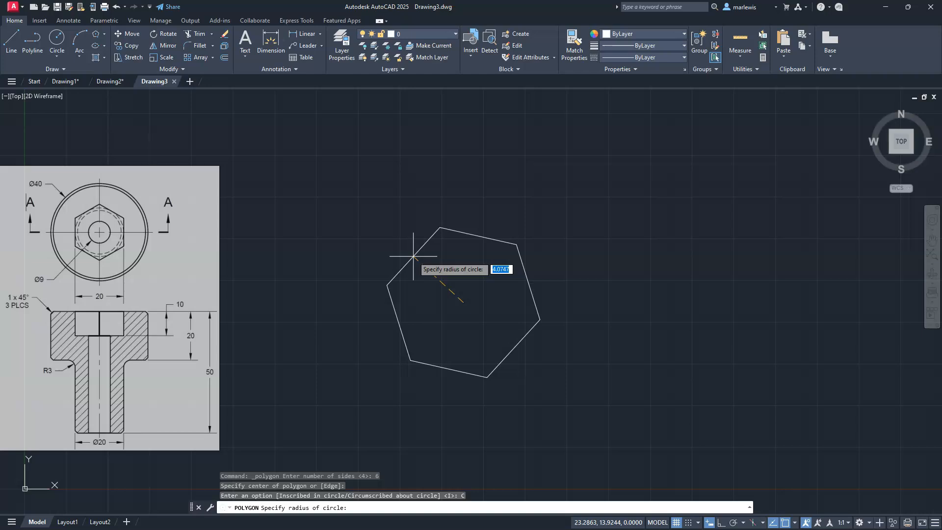
text(10)
key(Return)
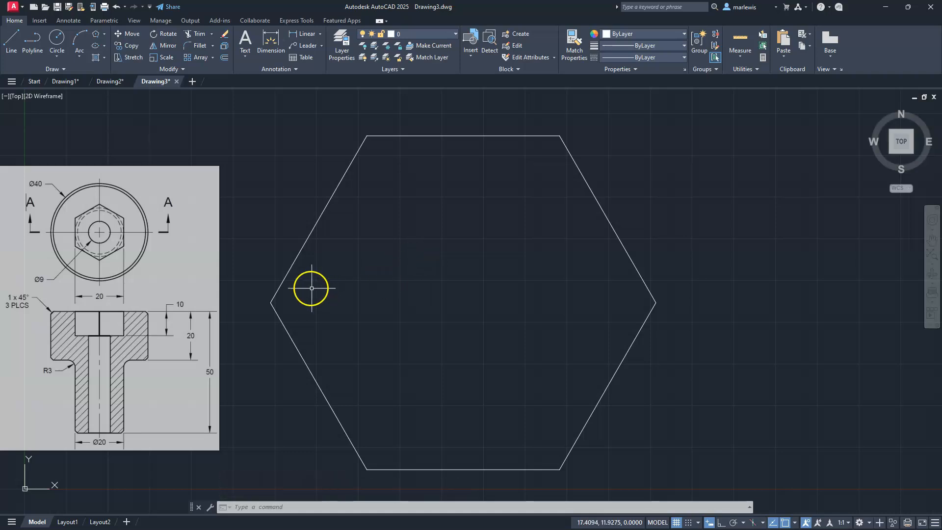
Step: Rotate the hexagon 30 degrees about its leftmost vertex
scroll(464, 244, down, 2)
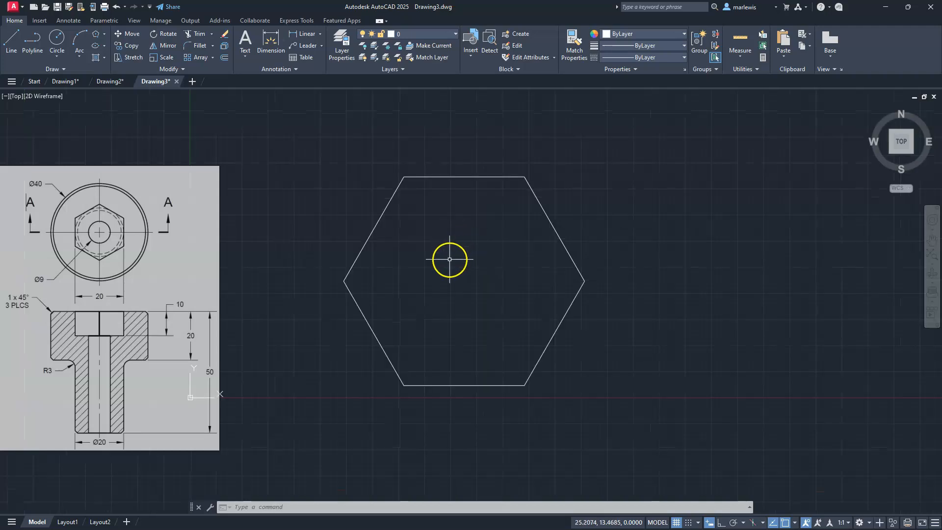
click(157, 38)
click(376, 204)
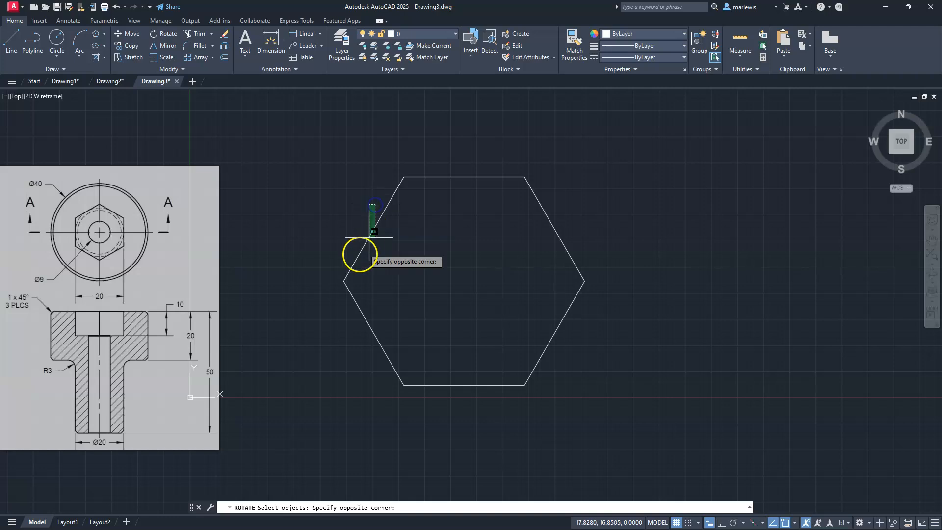
click(369, 237)
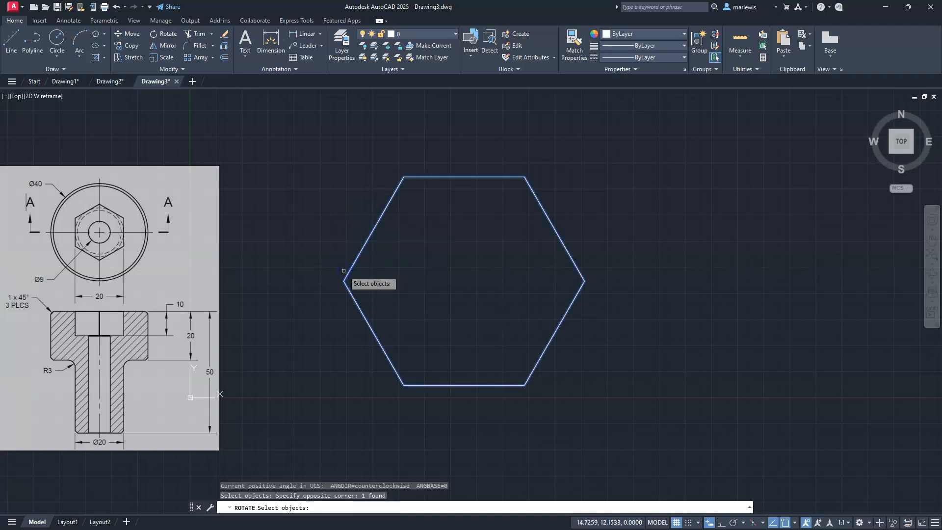
key(Return)
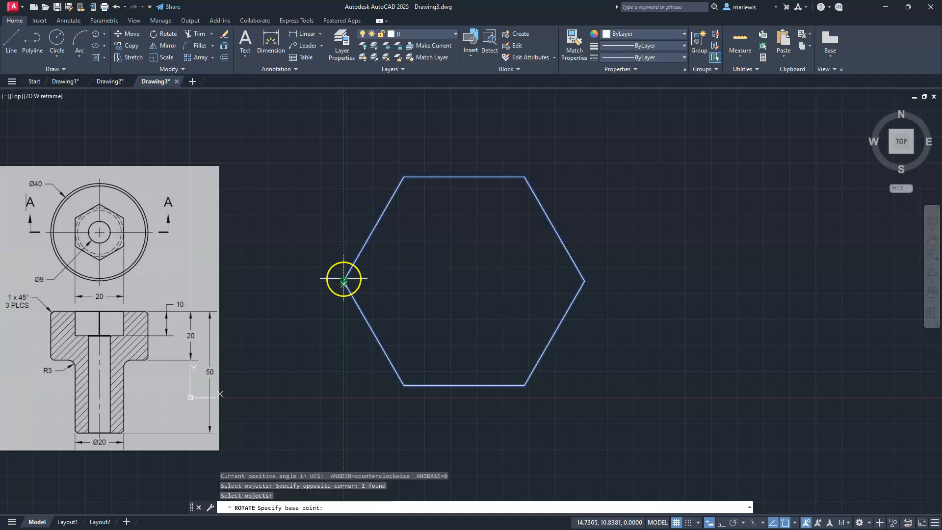
click(344, 281)
text(30)
key(Return)
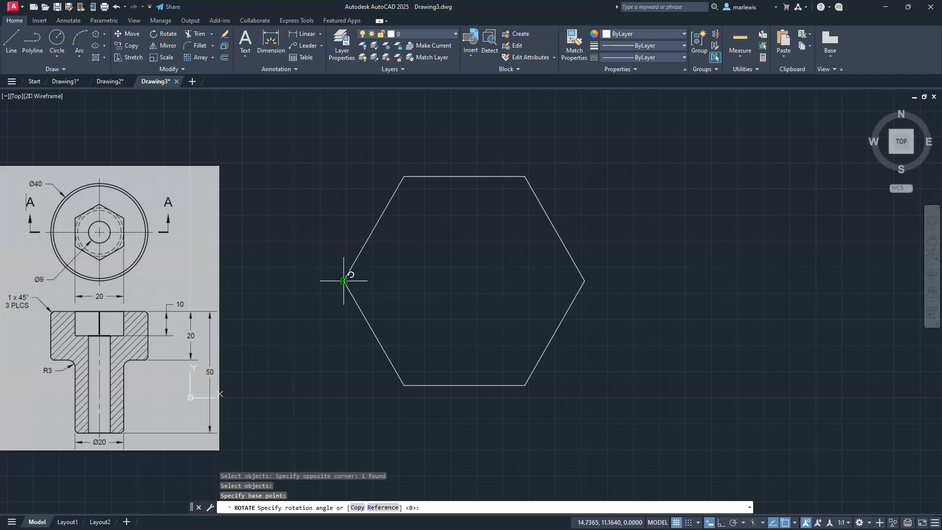
Step: Turn off the grid and draw a 2-point circle between the midpoints of the hexagon's two vertical sides
middle_drag(460, 217, 469, 276)
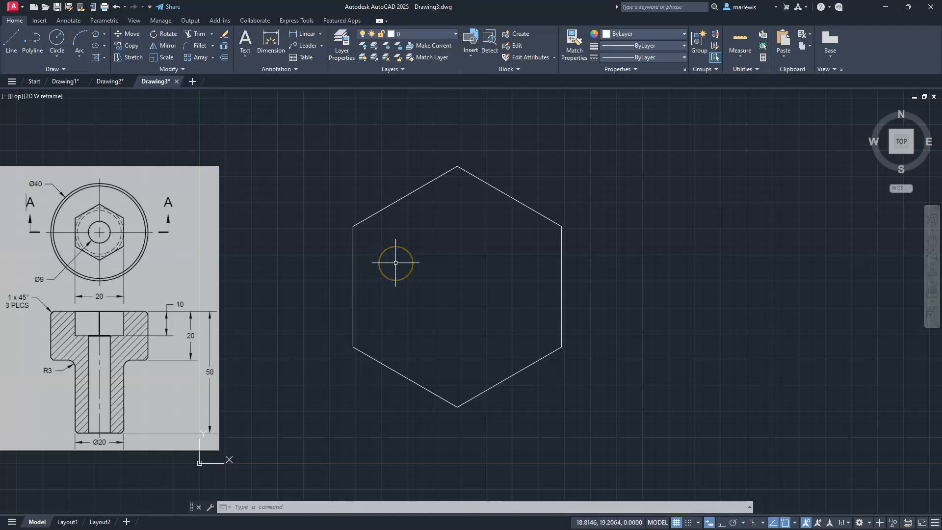
click(57, 56)
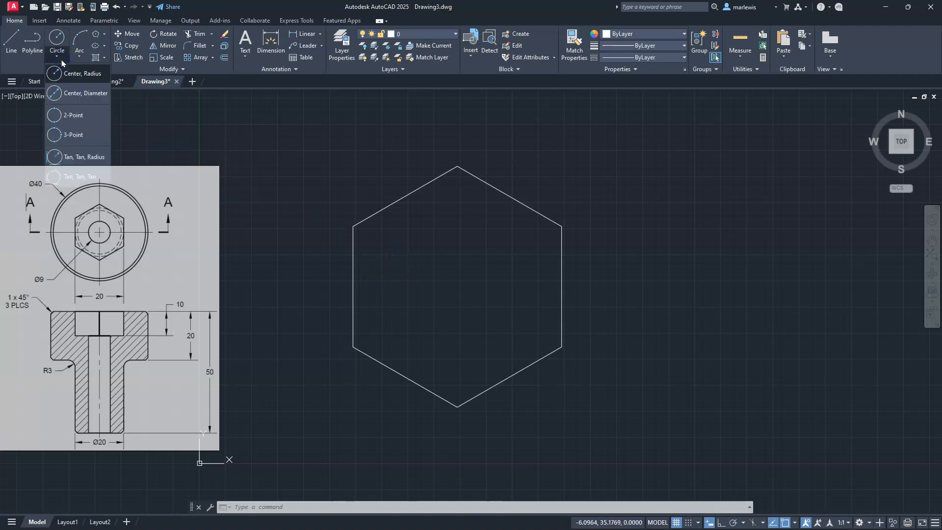
click(68, 115)
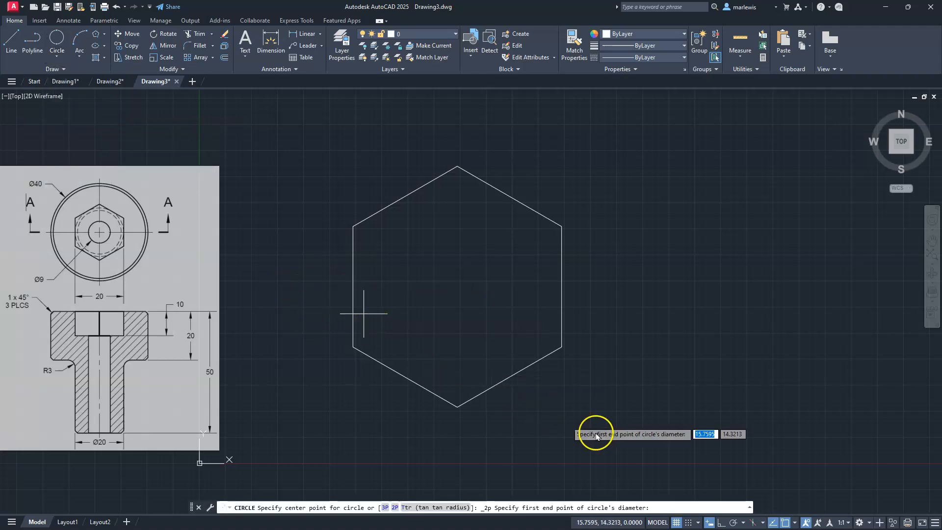
click(795, 523)
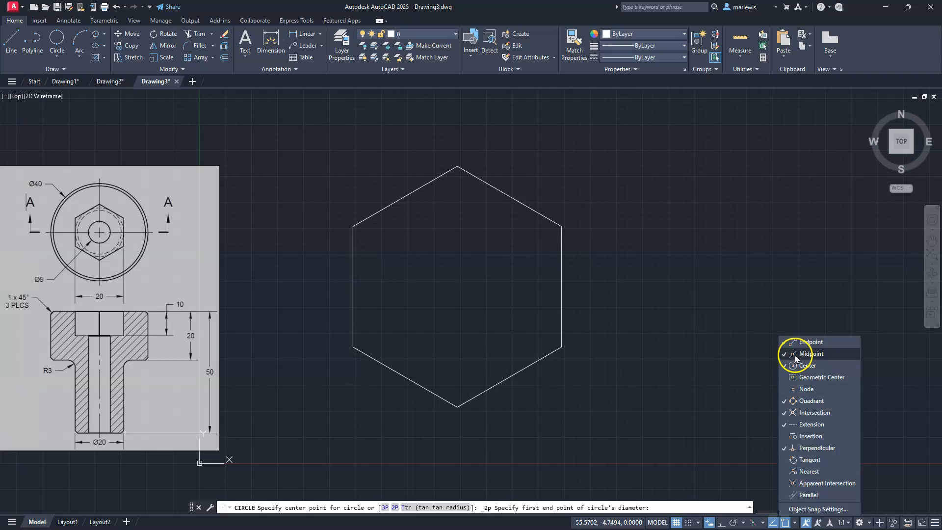
click(660, 415)
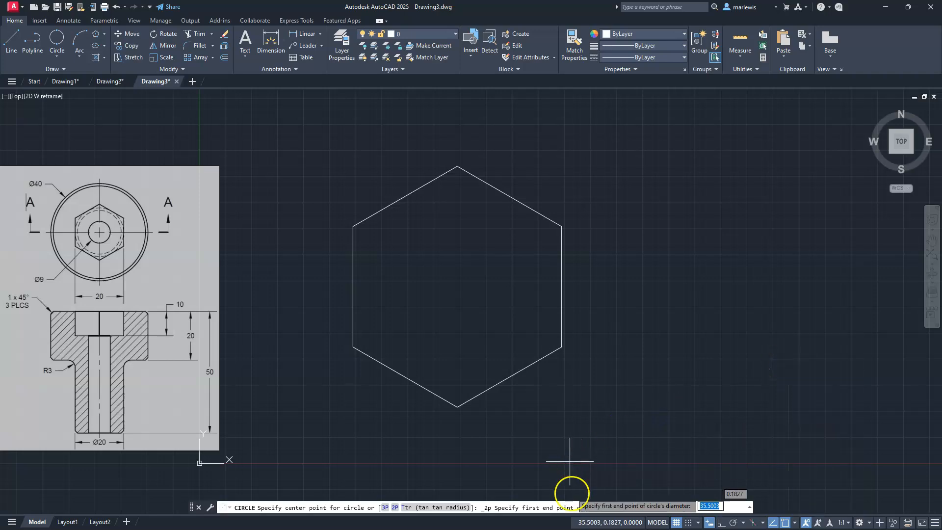
click(675, 523)
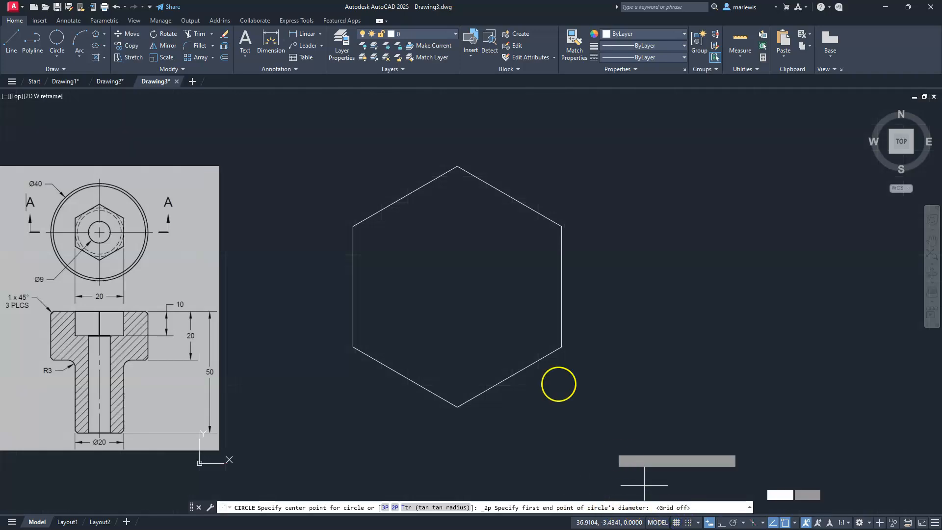
click(352, 286)
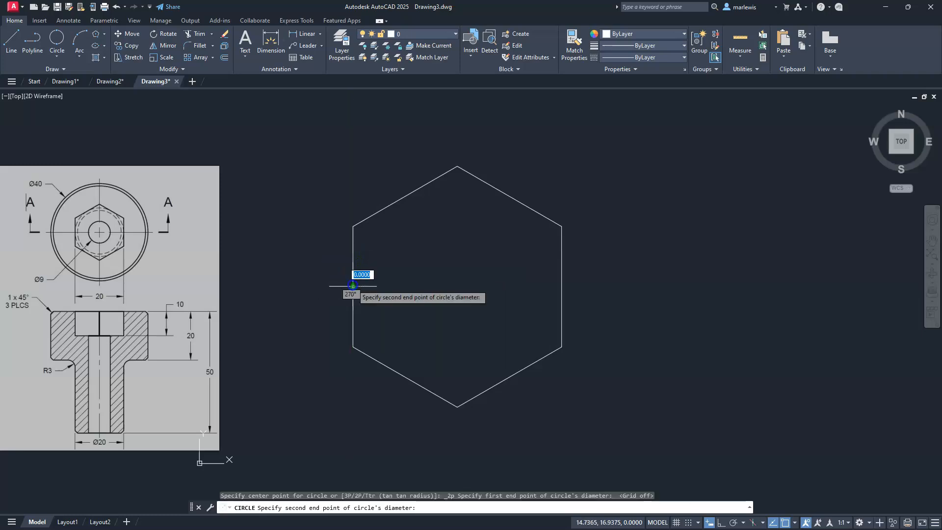
click(561, 286)
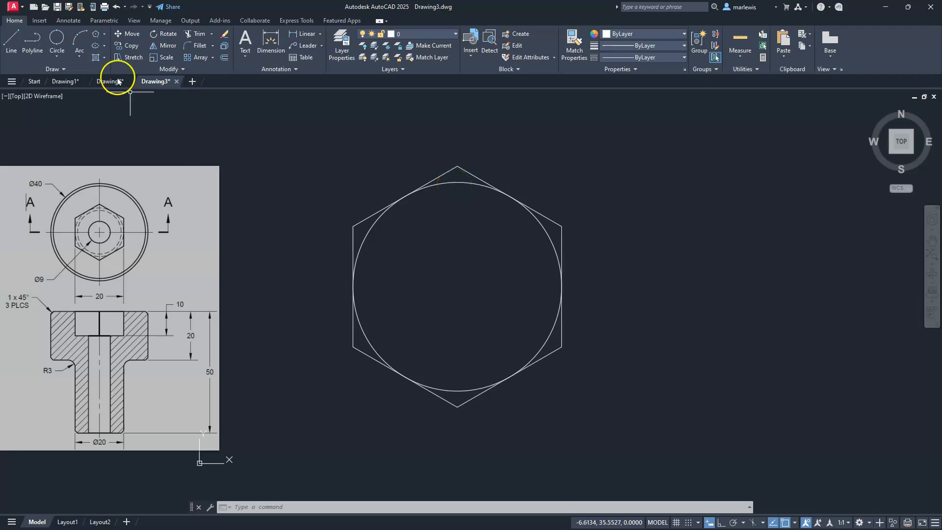
Step: Draw a second hexagon inscribed in the circle with a vertex at its upper quadrant, and erase that inner hexagon again
click(96, 33)
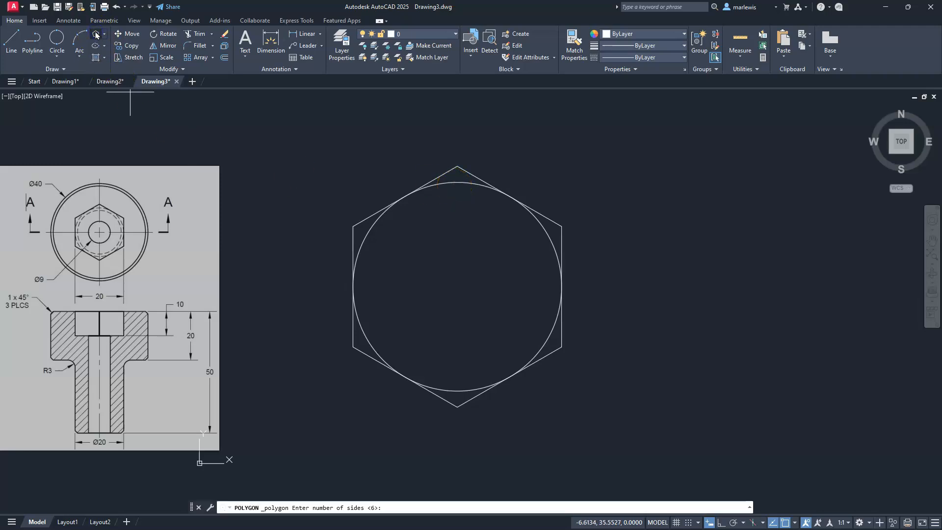
key(Return)
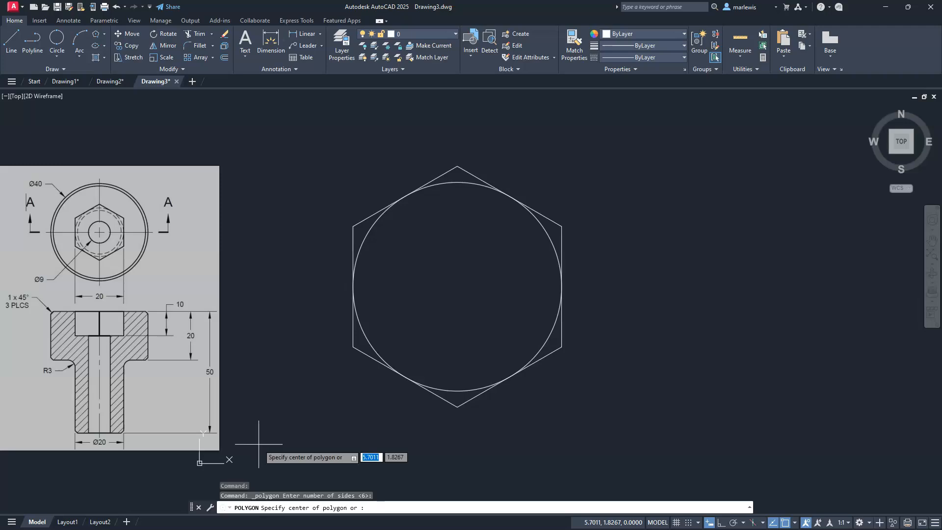
click(456, 287)
click(481, 314)
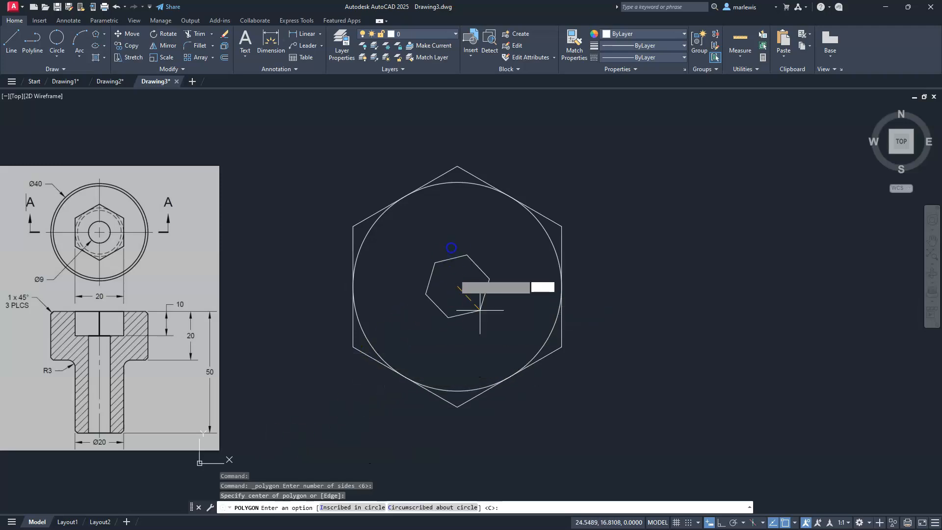
click(457, 182)
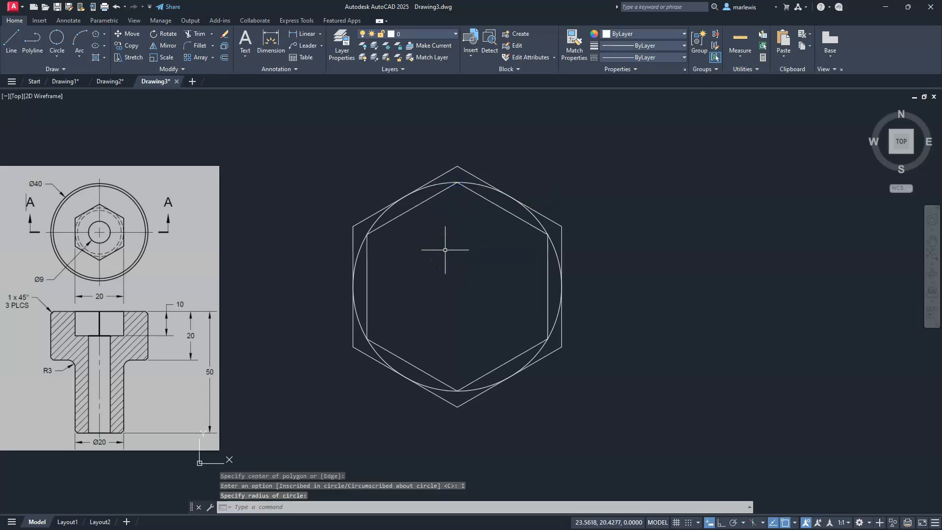
click(480, 195)
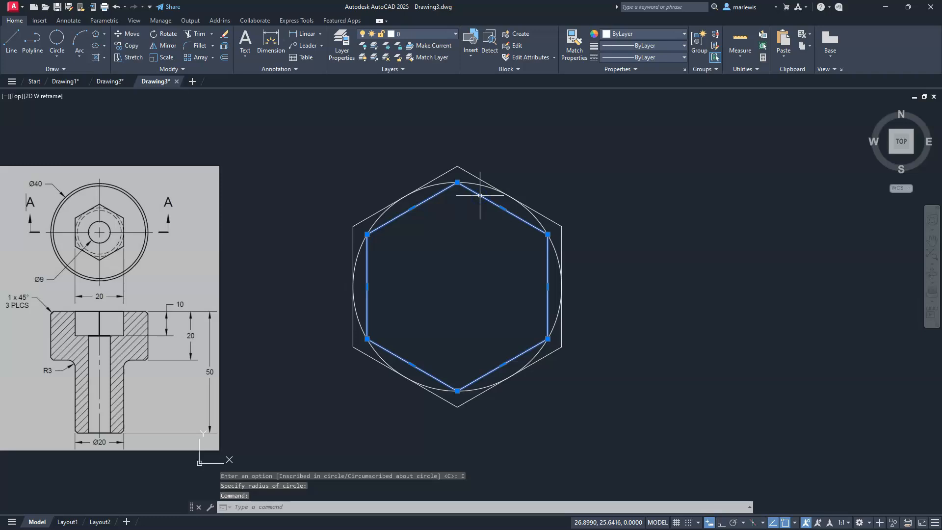
key(Delete)
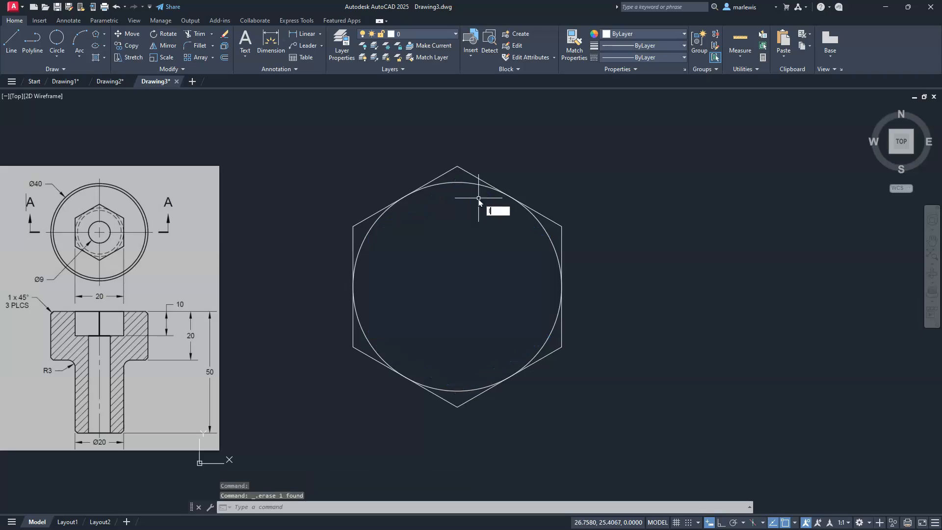
Step: Draw a vertical line from the hexagon's bottom vertex to its top vertex and turn on ortho mode
key(Return)
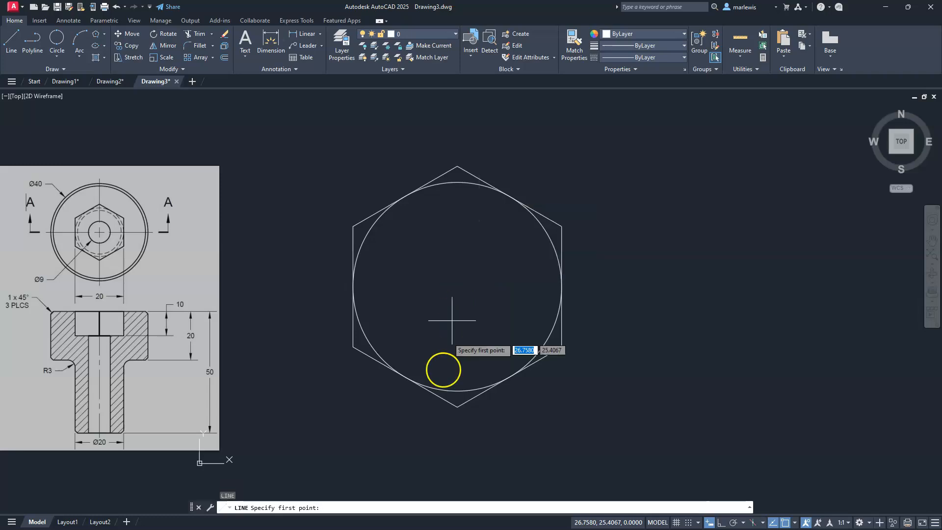
click(457, 406)
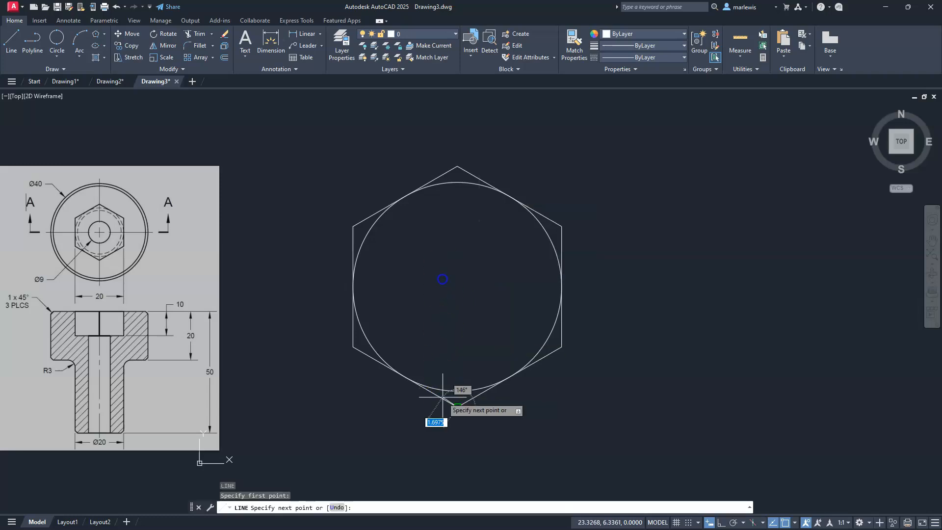
click(457, 165)
key(Escape)
key(Escape)
key(Escape)
click(717, 523)
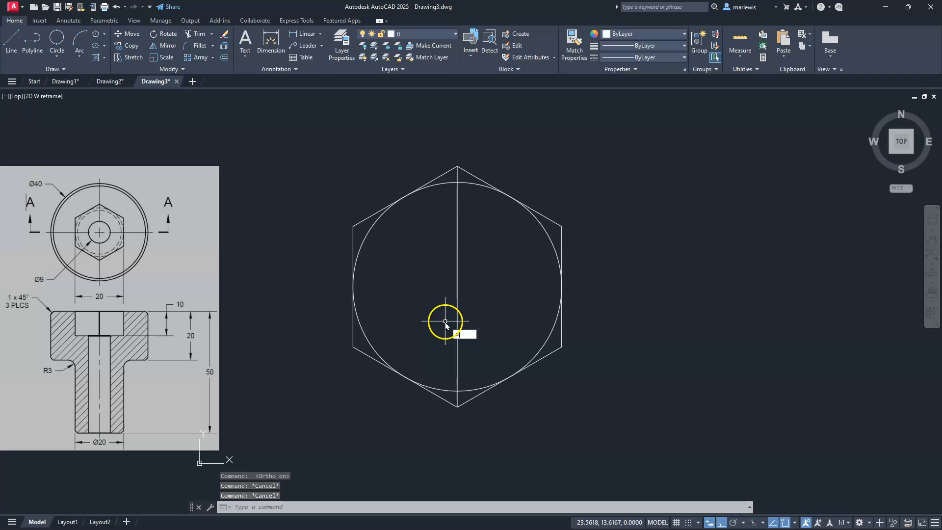
Step: Add a linear dimension between the hexagon's bottom and top vertices, placed just left of the vertical line
key(Return)
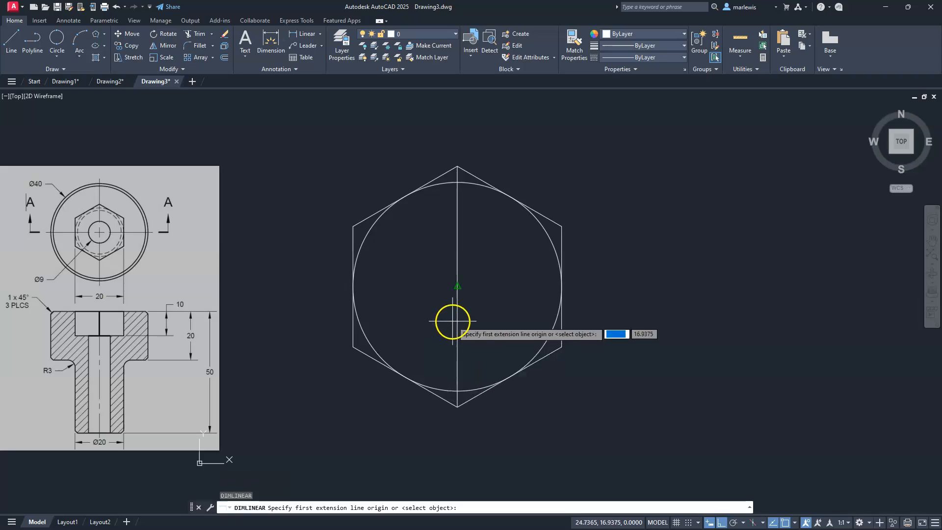
click(453, 375)
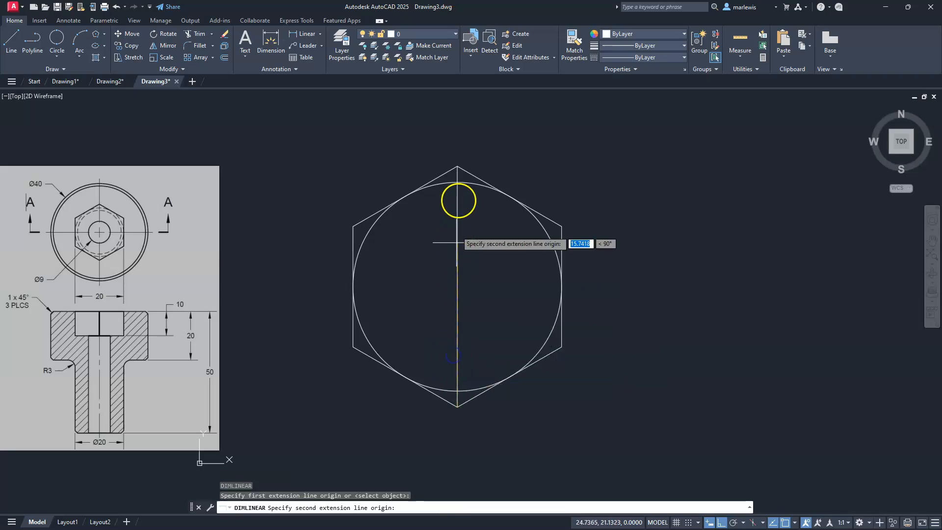
click(456, 202)
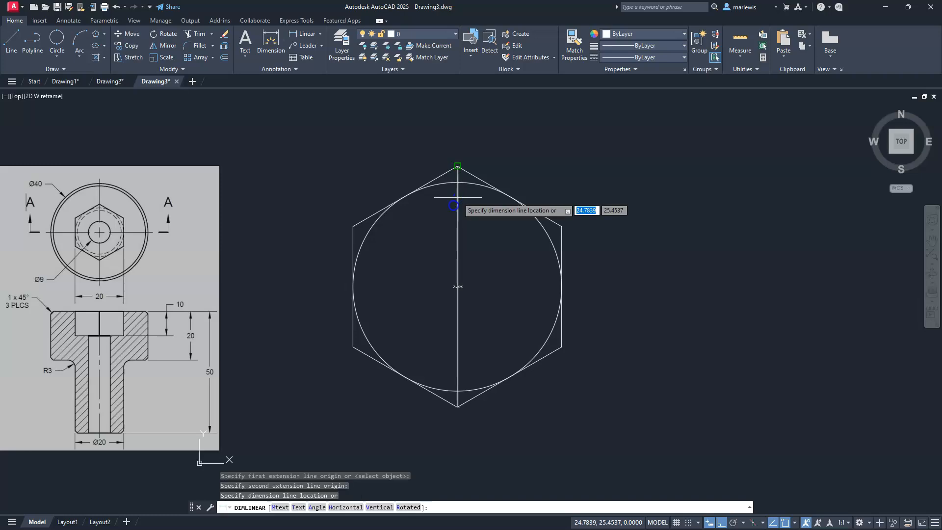
click(434, 226)
Step: Set the primary units precision of the hexagon's vertical dimension to eight decimal places (0.00000000) in its properties
scroll(441, 264, up, 4)
scroll(442, 264, up, 3)
scroll(394, 398, up, 6)
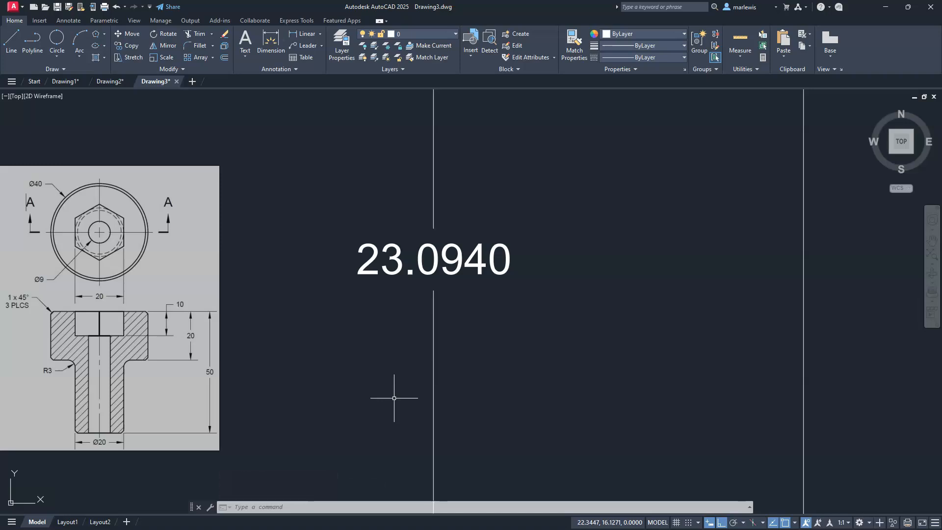
scroll(406, 373, down, 5)
middle_drag(406, 372, 471, 328)
click(504, 237)
click(479, 294)
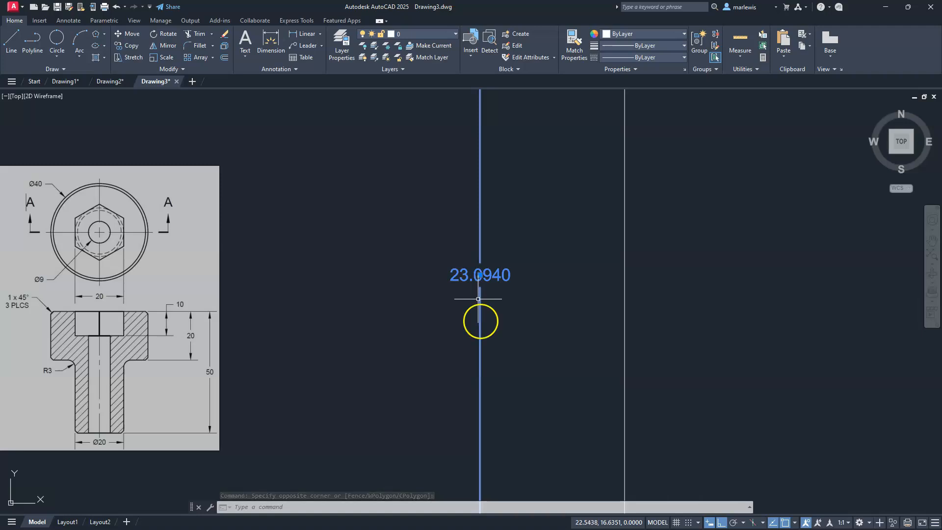
right_click(483, 324)
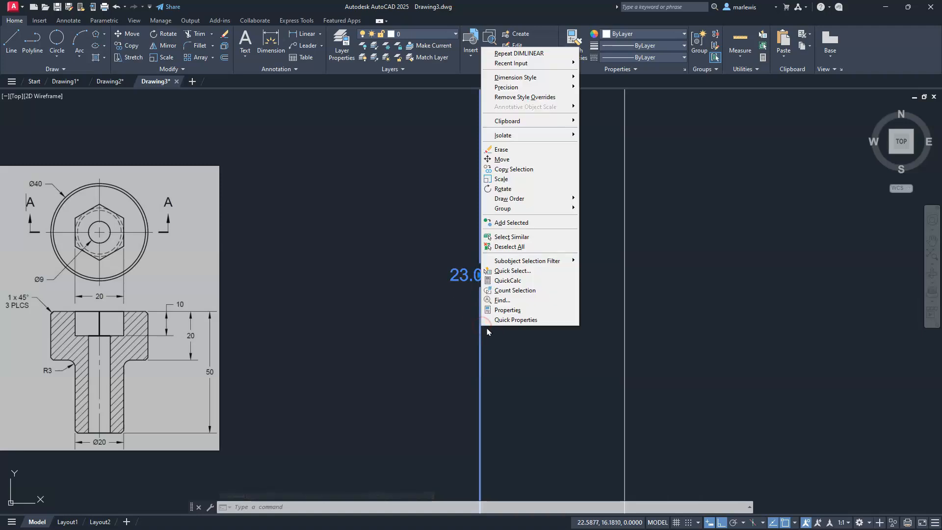
click(510, 310)
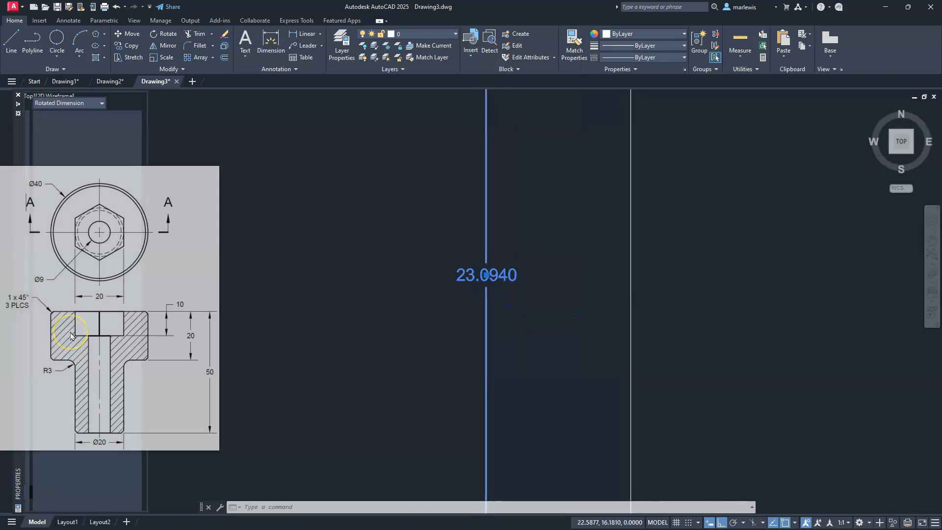
scroll(70, 342, down, 10)
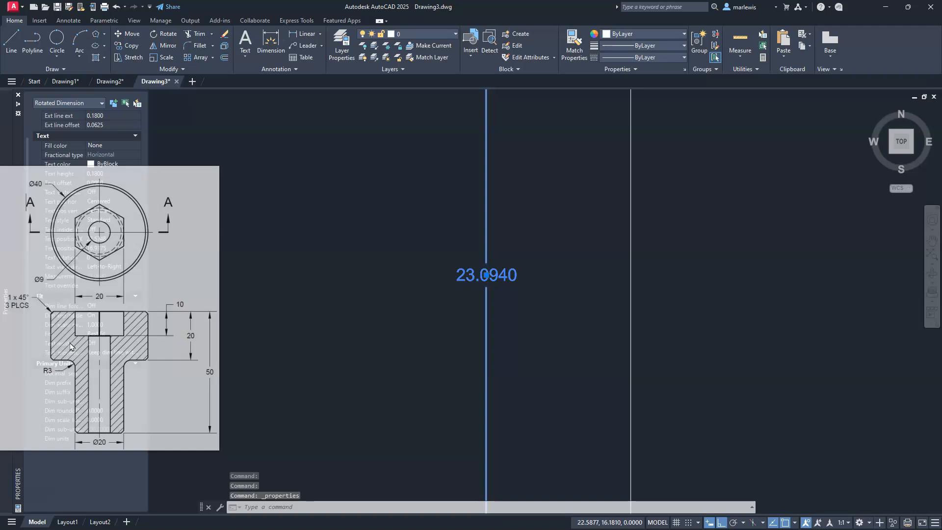
scroll(70, 346, up, 2)
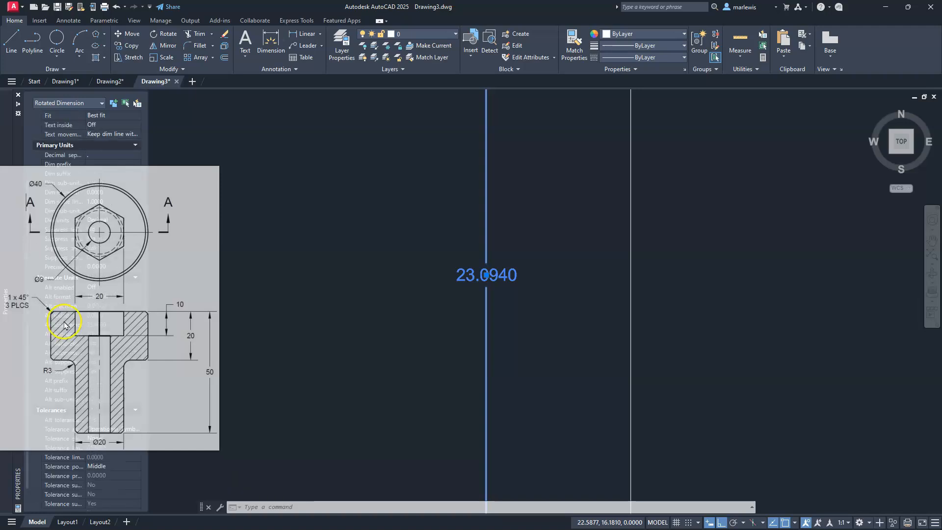
click(98, 267)
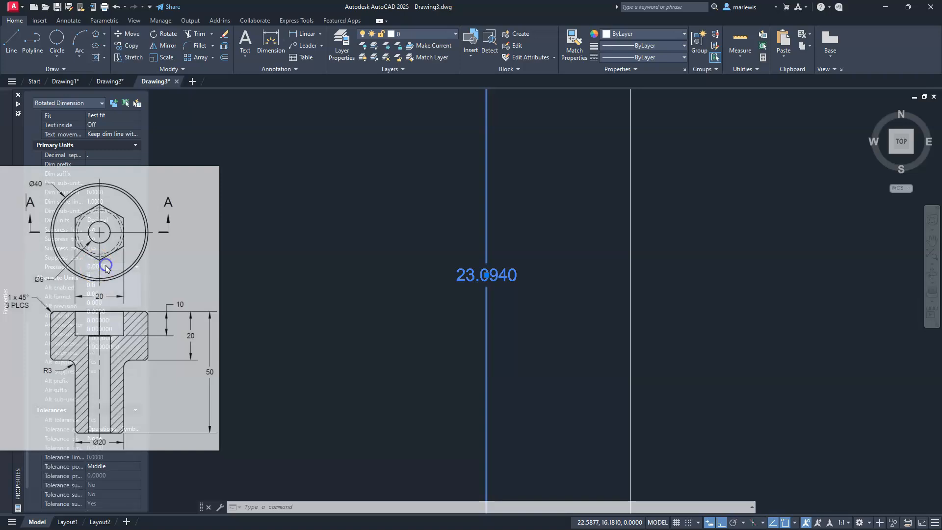
click(107, 346)
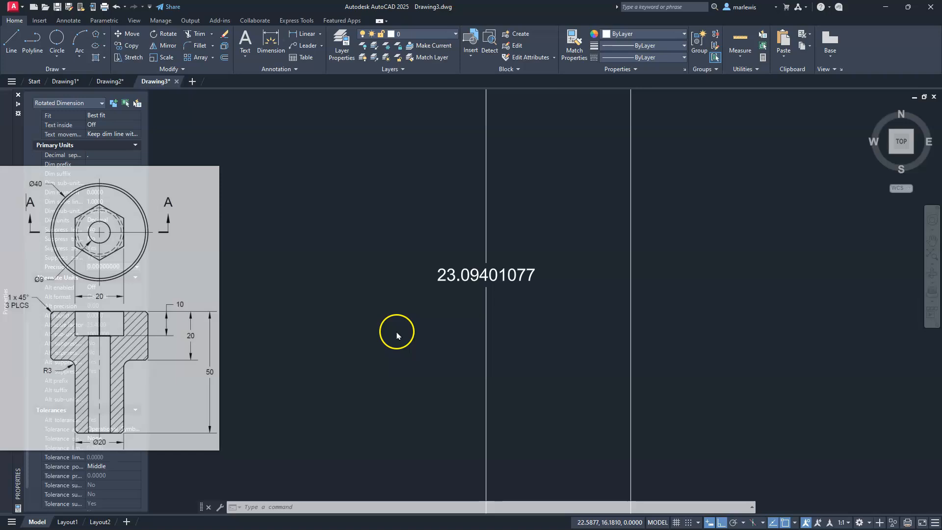
key(Escape)
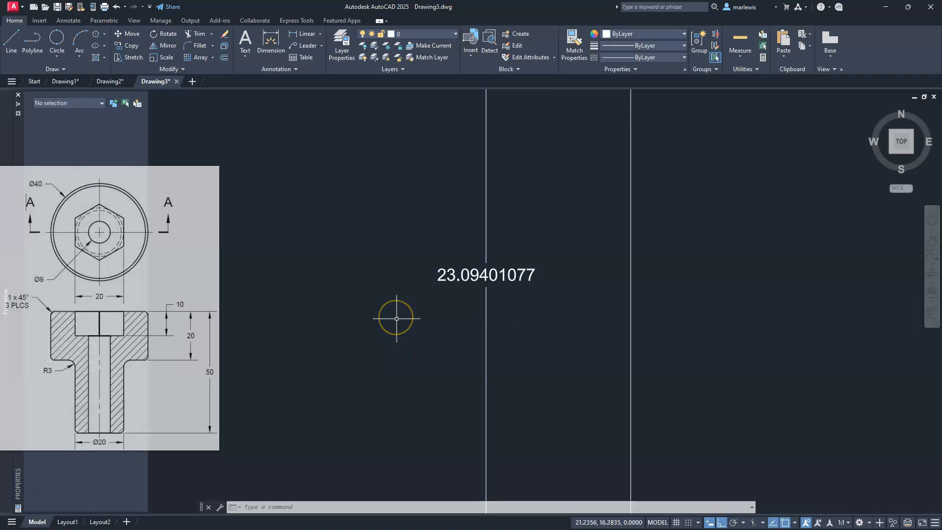
Step: Turn on isometric drafting with the left isoplane
scroll(396, 318, down, 5)
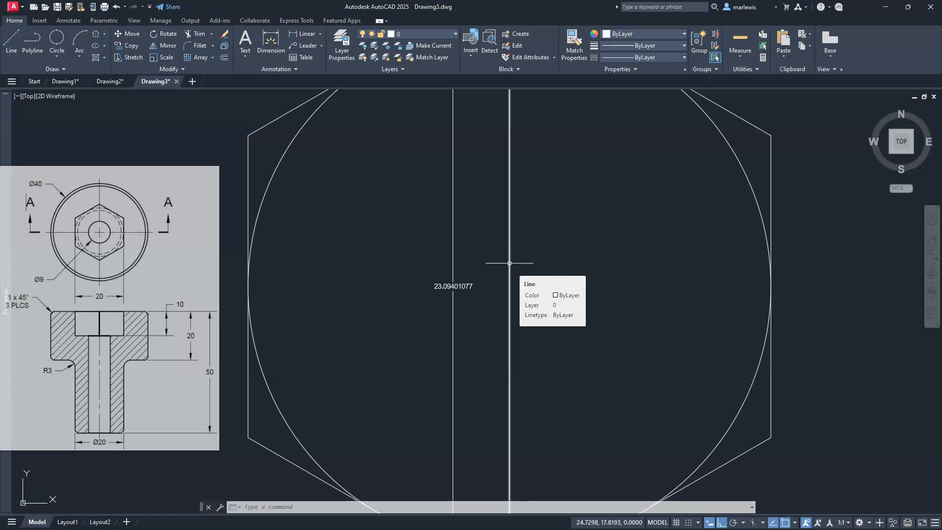
scroll(509, 262, down, 4)
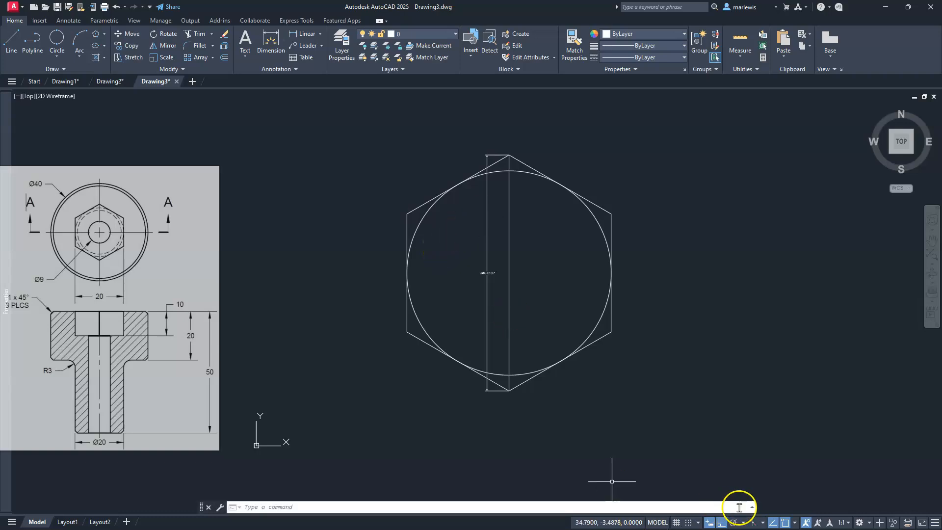
click(752, 522)
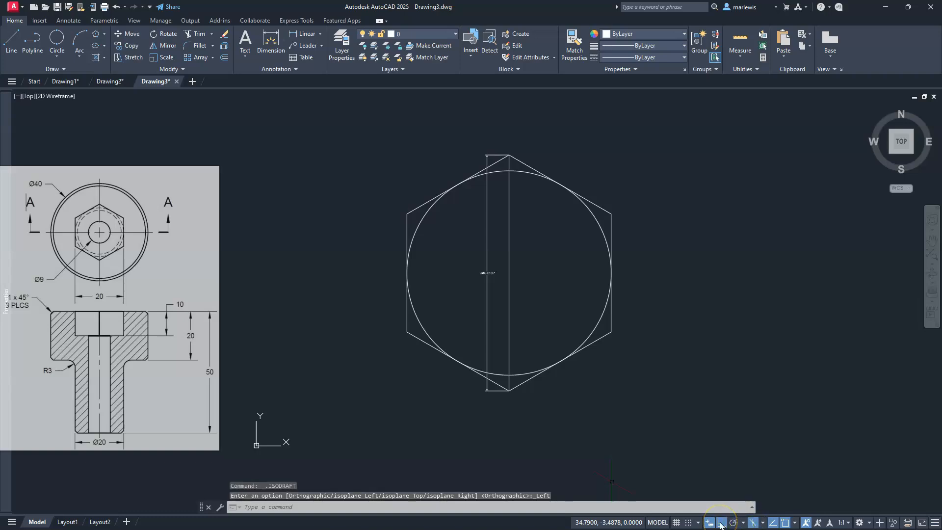
Step: Draw an isocircle with a diameter of 40 in the empty space to the right of the hexagon
mouse_move(701, 387)
middle_down()
mouse_move(550, 358)
mouse_move(475, 389)
mouse_move(379, 399)
middle_up()
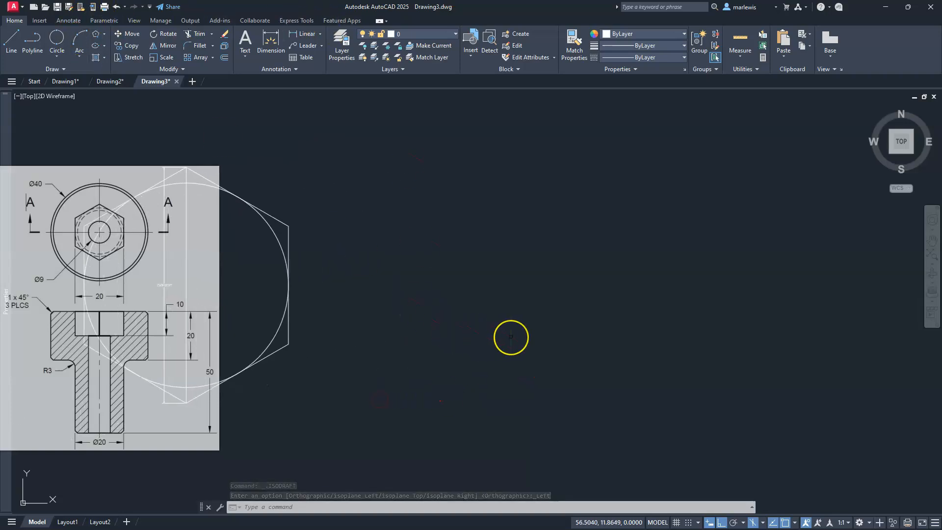
text(e)
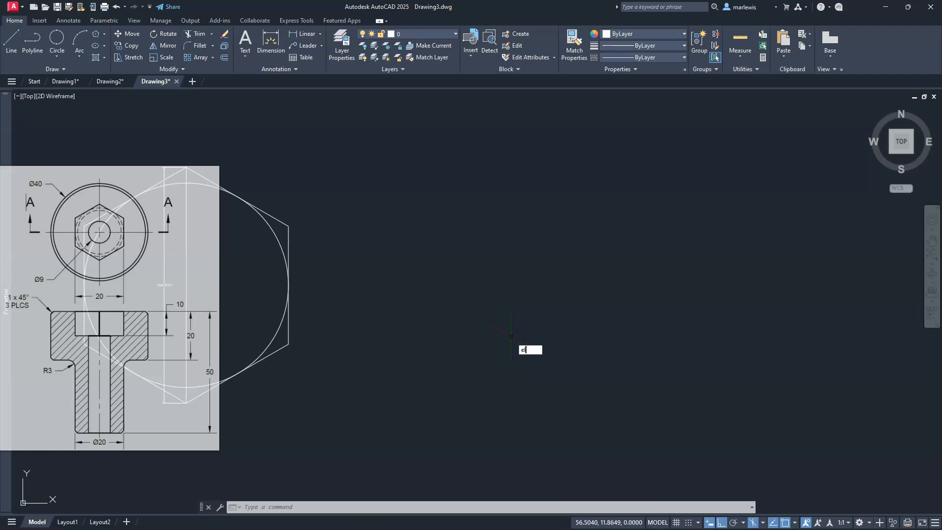
text(l)
key(Return)
text(i)
key(Return)
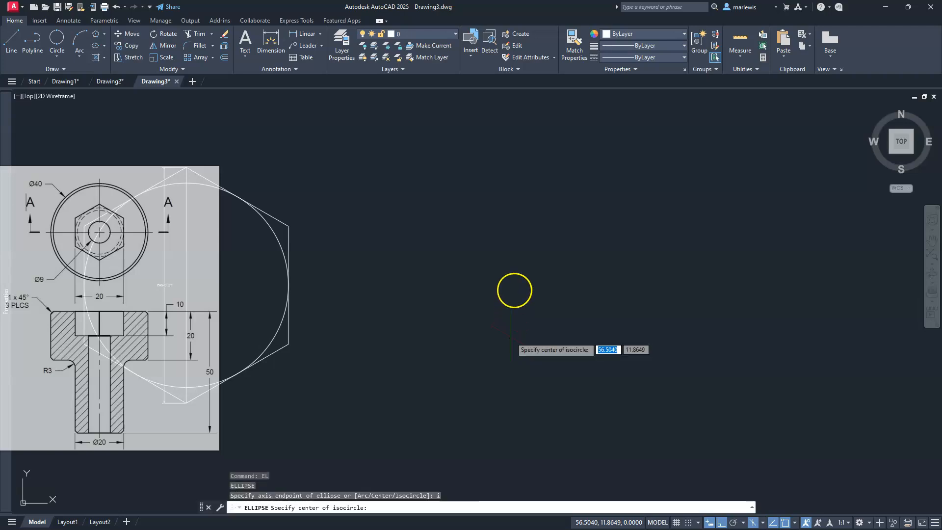
click(513, 280)
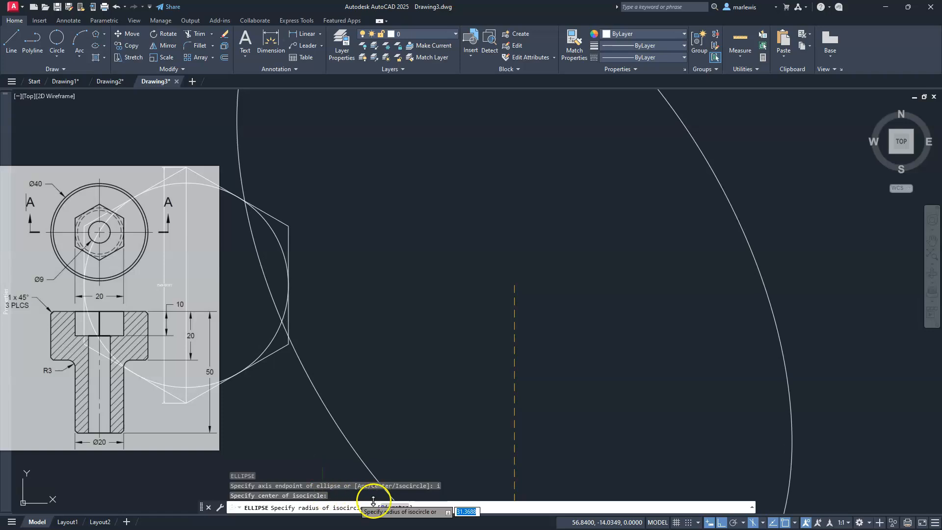
click(389, 507)
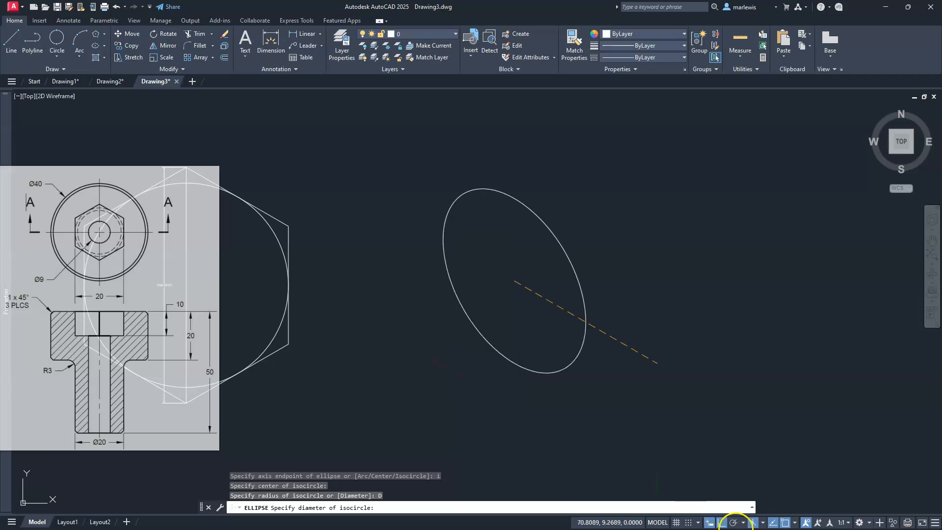
click(762, 523)
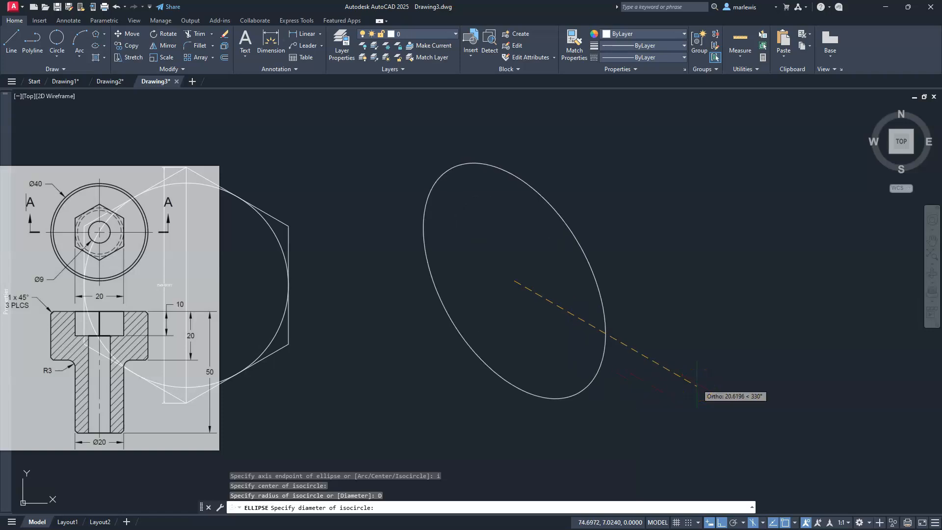
text(40)
key(Return)
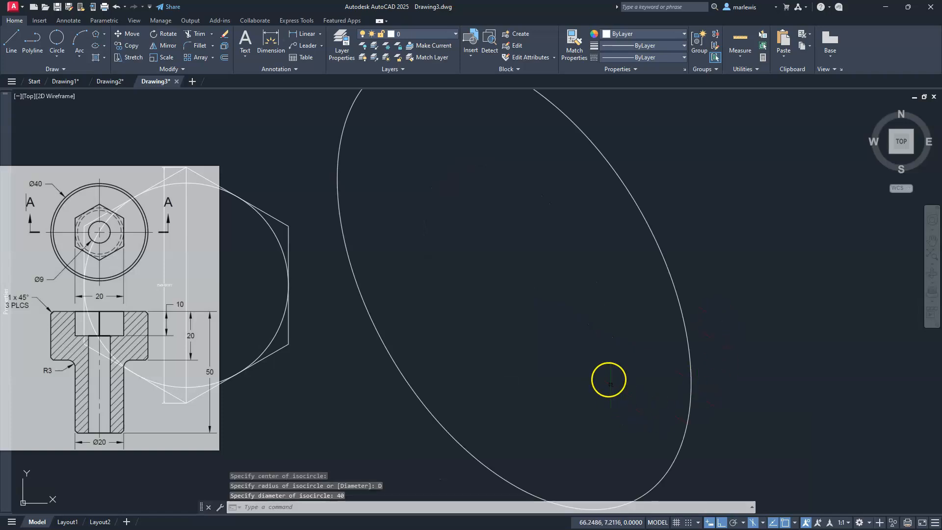
Step: Draw an isocircle with a diameter of 38 at the center of the 40-diameter isocircle
scroll(608, 268, down, 2)
middle_drag(608, 268, 549, 290)
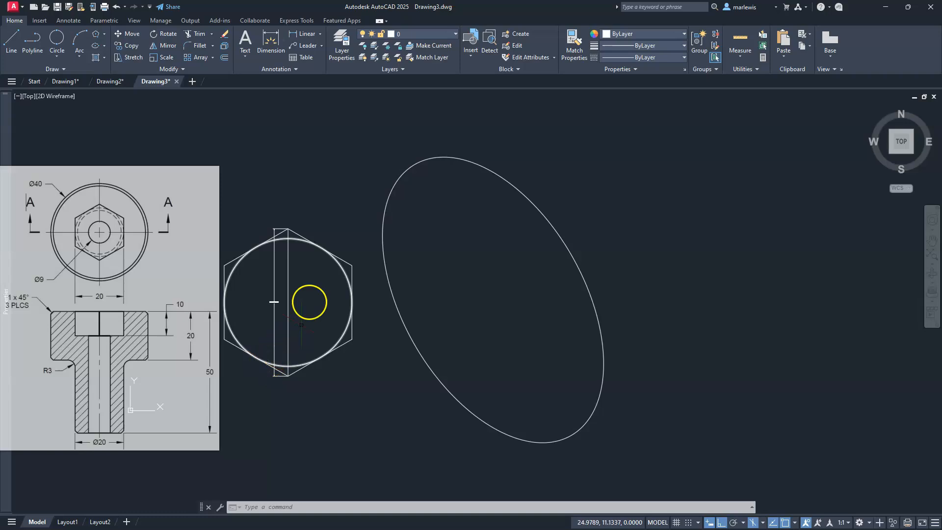
text(L)
key(Return)
text(i)
key(Return)
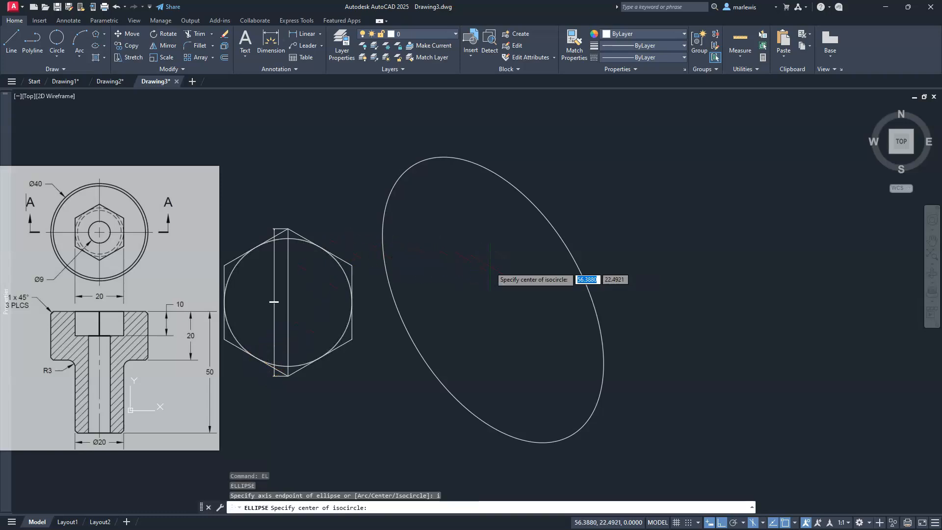
click(493, 299)
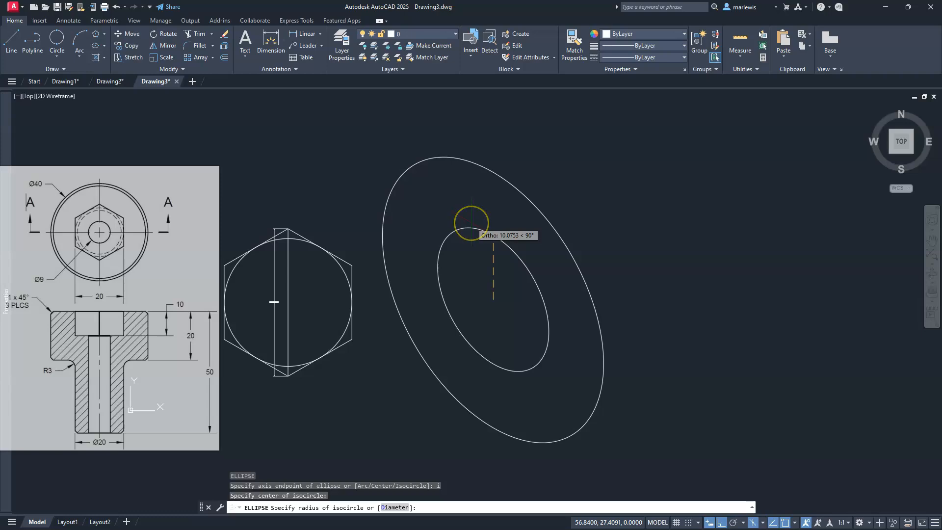
text(d)
key(Return)
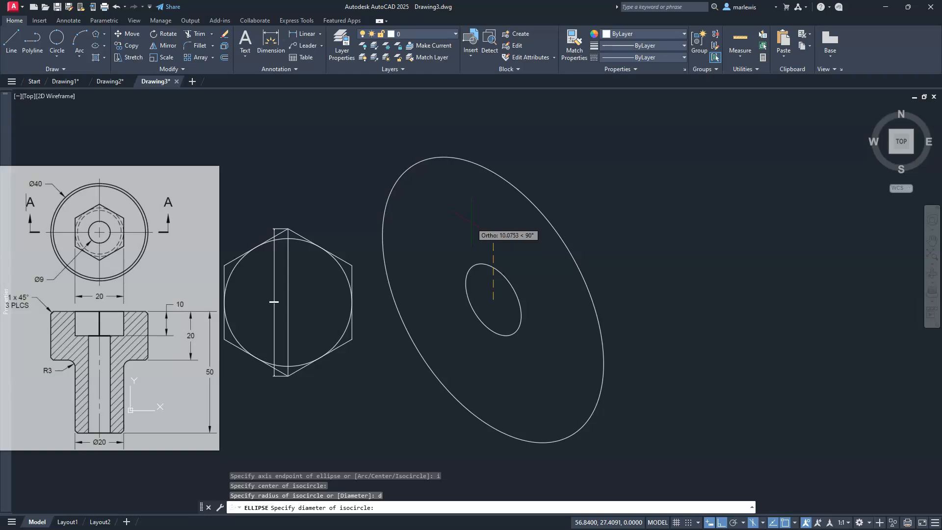
text(38)
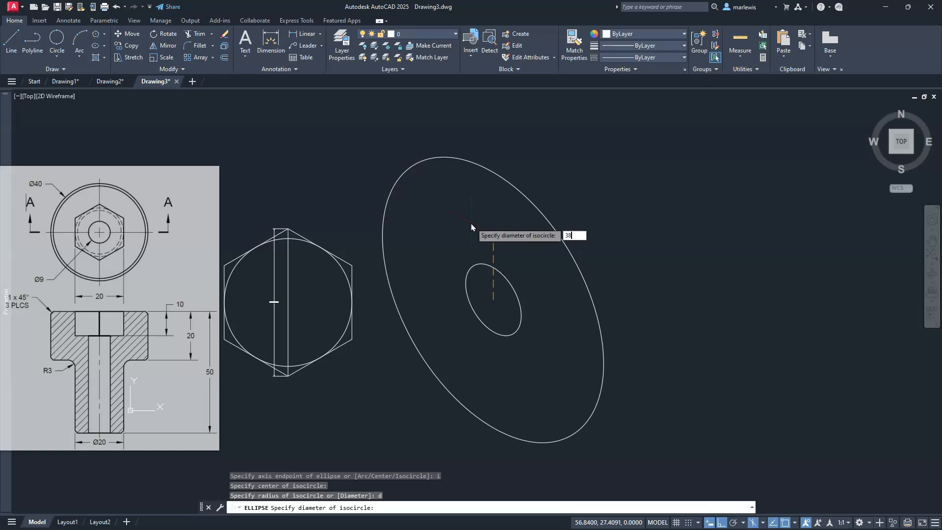
key(Return)
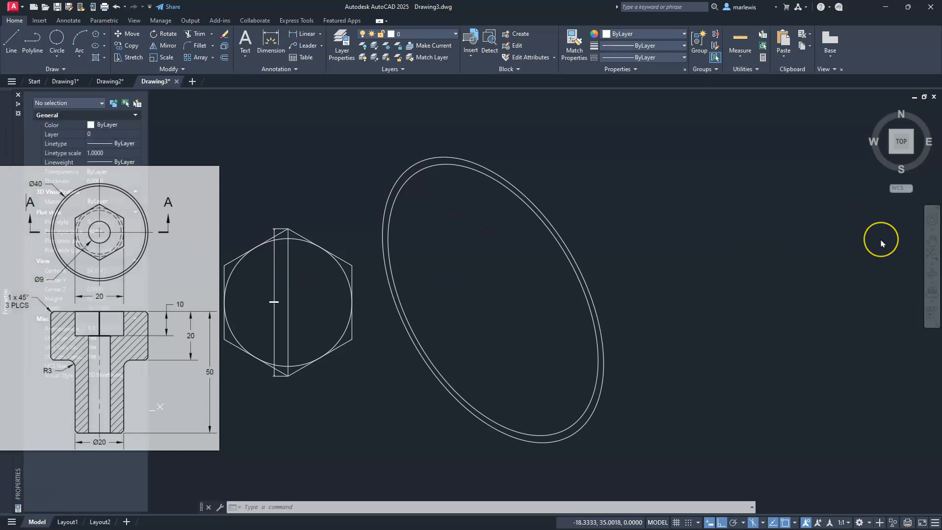
text(EL)
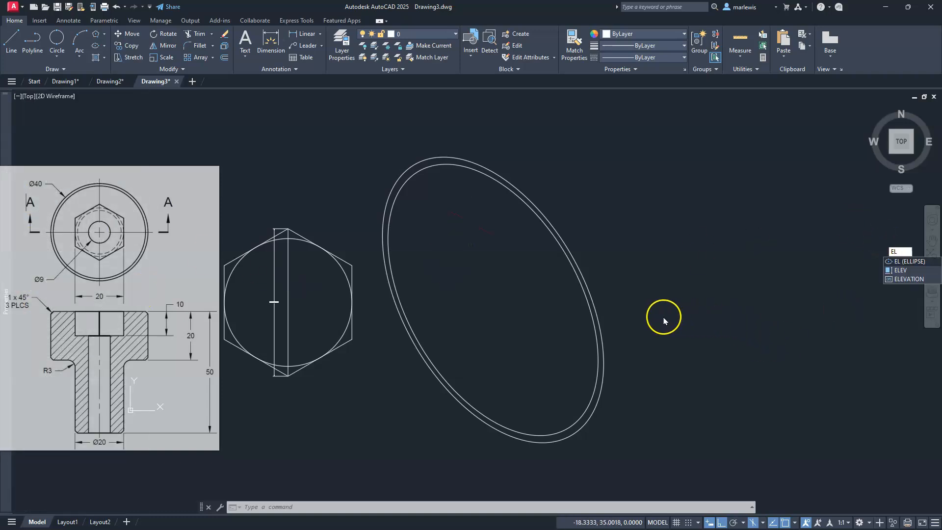
click(642, 309)
key(Escape)
key(Escape)
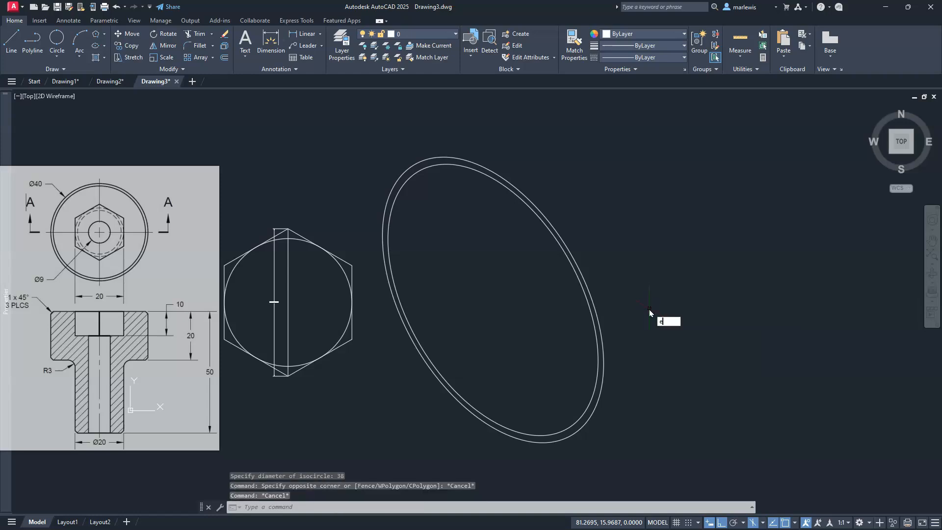
Step: Draw an isocircle with a diameter of 20 at the common center of the two larger isocircles
text(EL)
key(Return)
text(i)
key(Return)
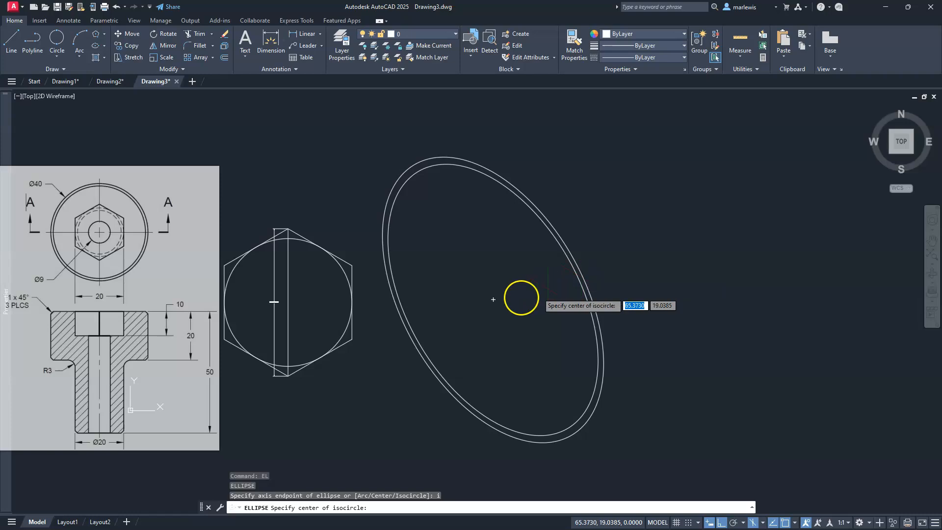
click(493, 300)
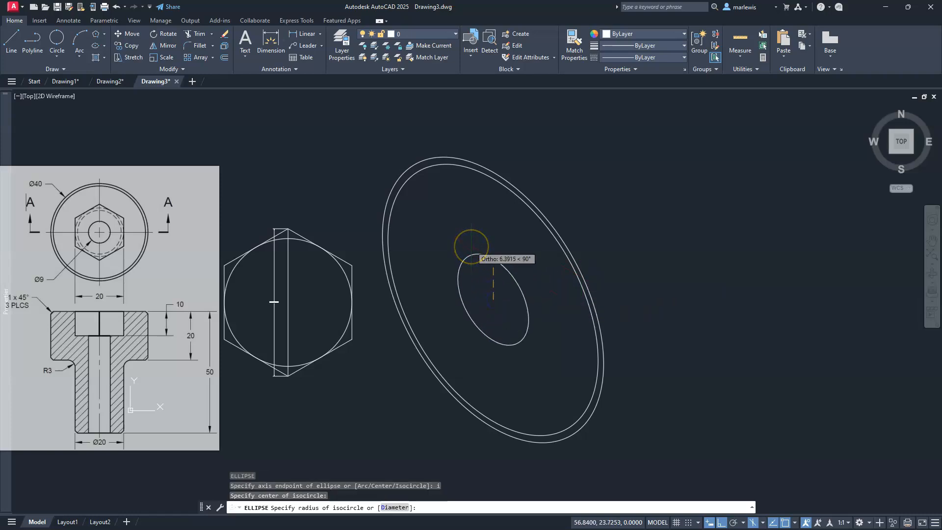
text(d)
key(Return)
text(20)
key(Return)
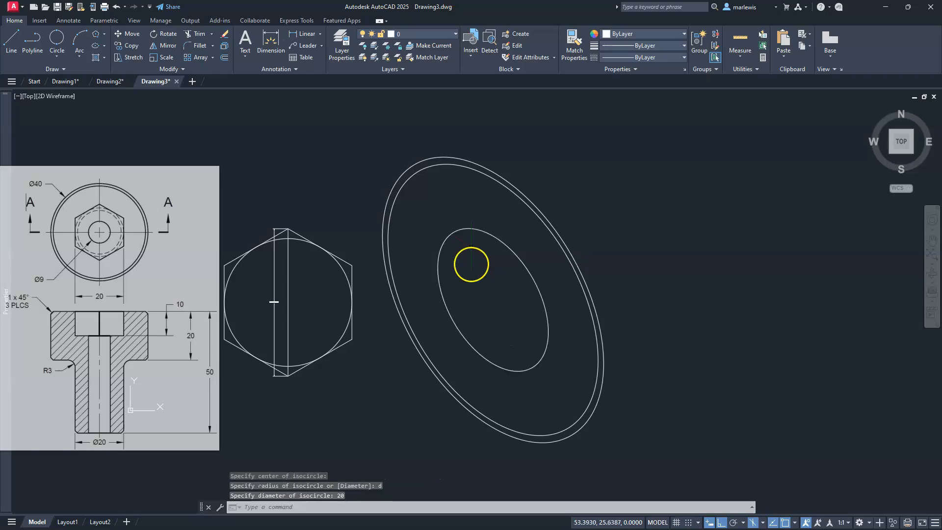
Step: Move the hexagon's vertical line by its midpoint grip to the center of the isocircles, and clear the selection
scroll(424, 310, up, 2)
middle_drag(452, 313, 404, 275)
click(156, 304)
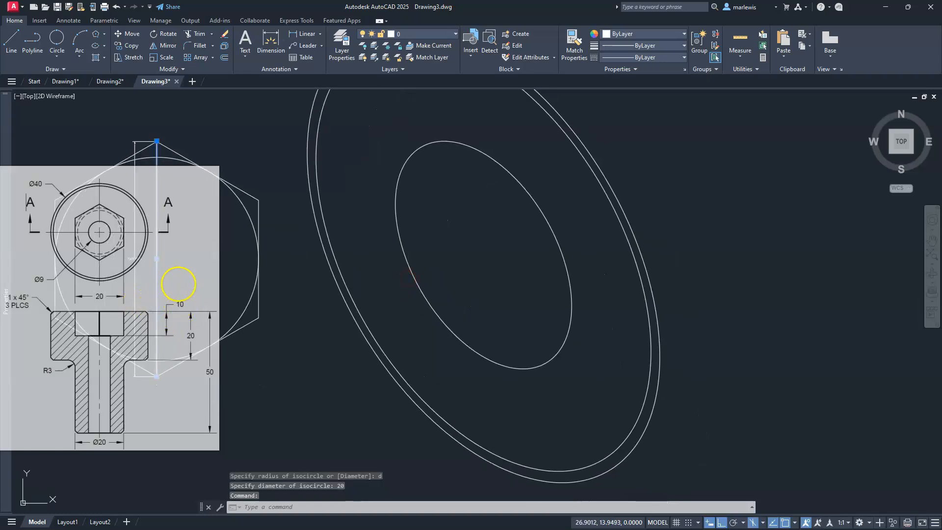
click(156, 259)
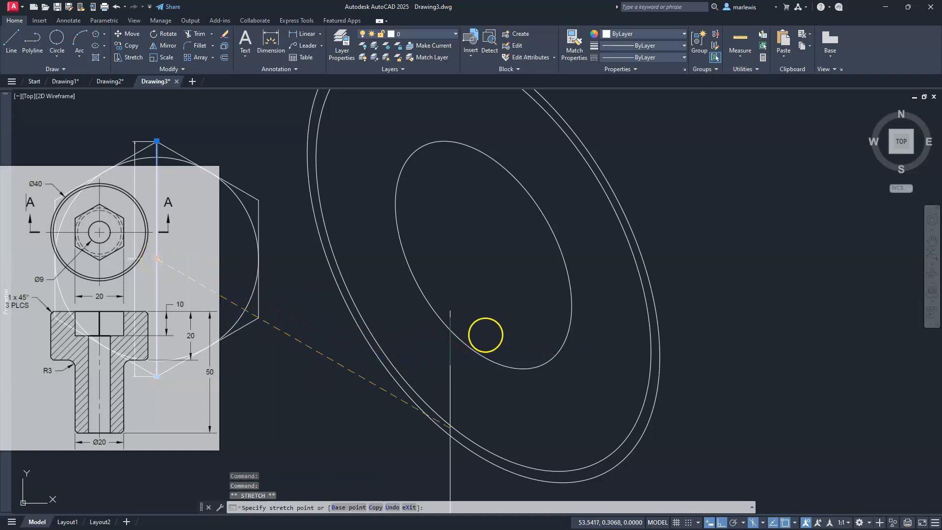
click(483, 254)
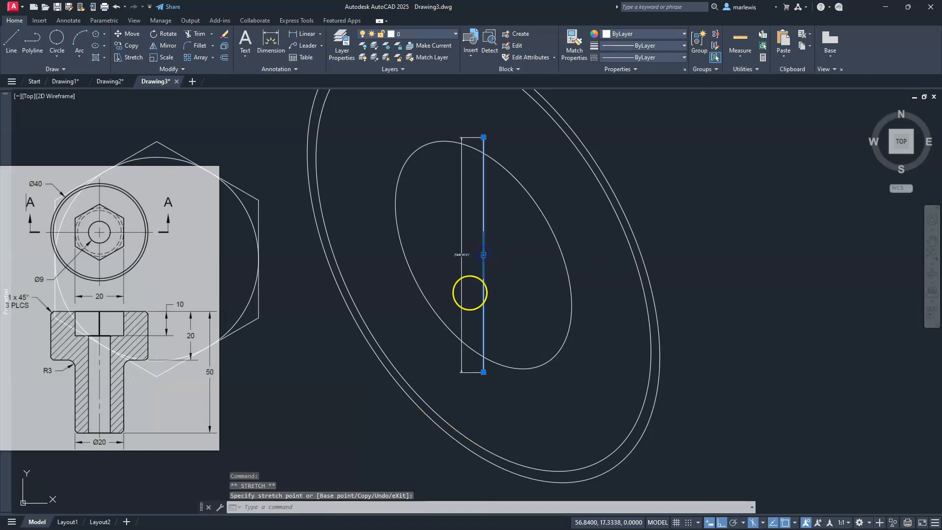
key(Escape)
key(Escape)
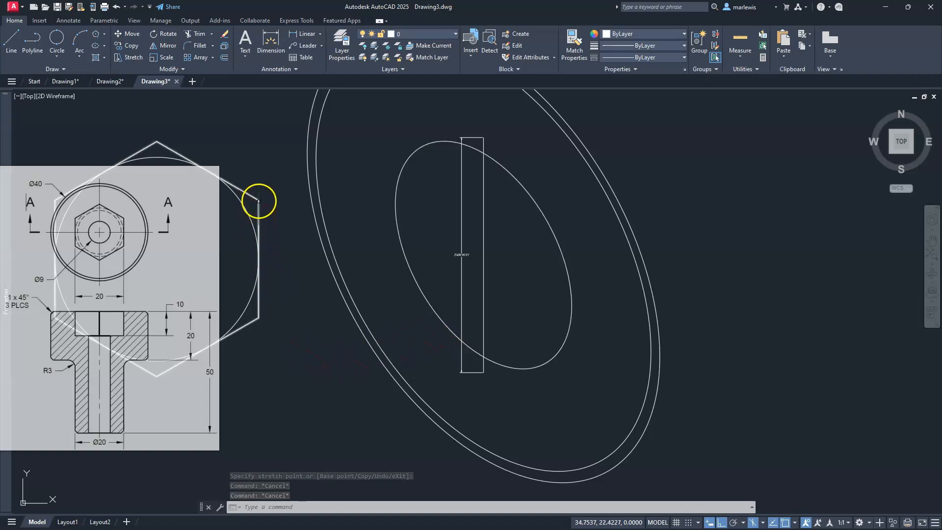
key(Escape)
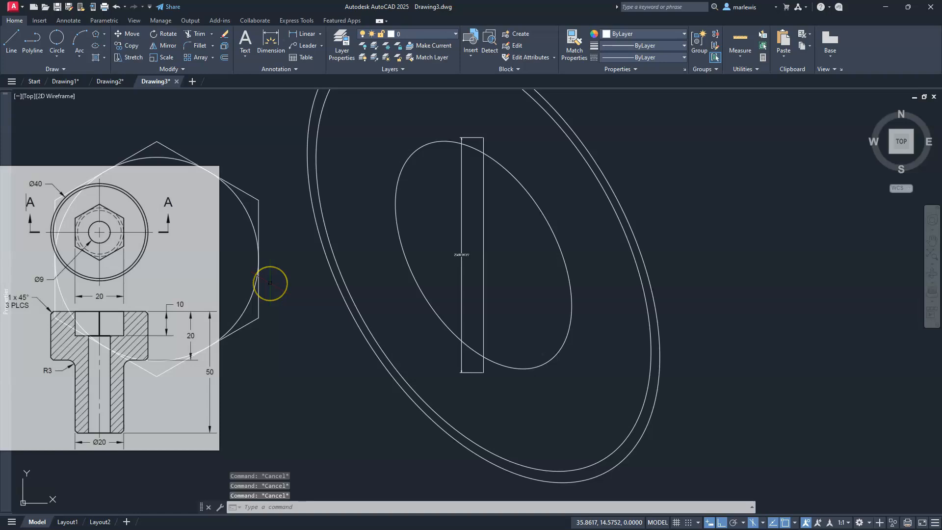
text(l)
key(Return)
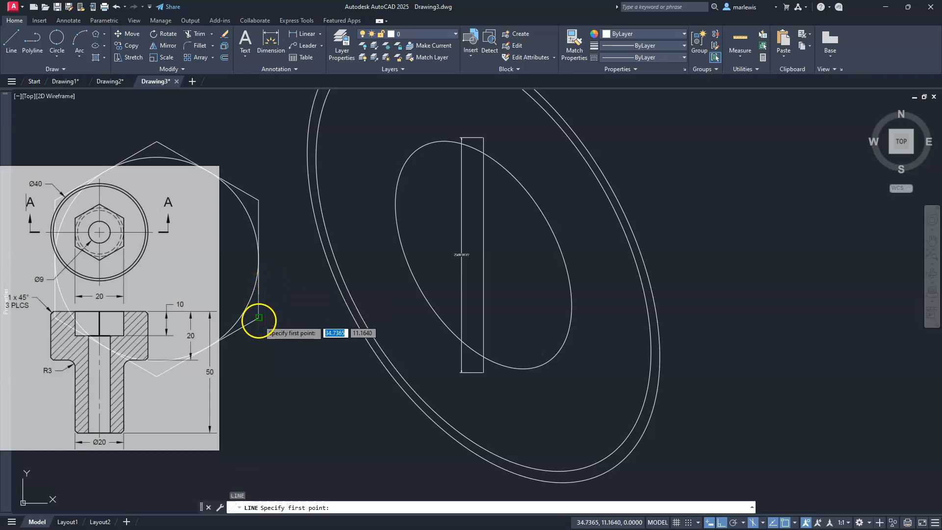
click(258, 318)
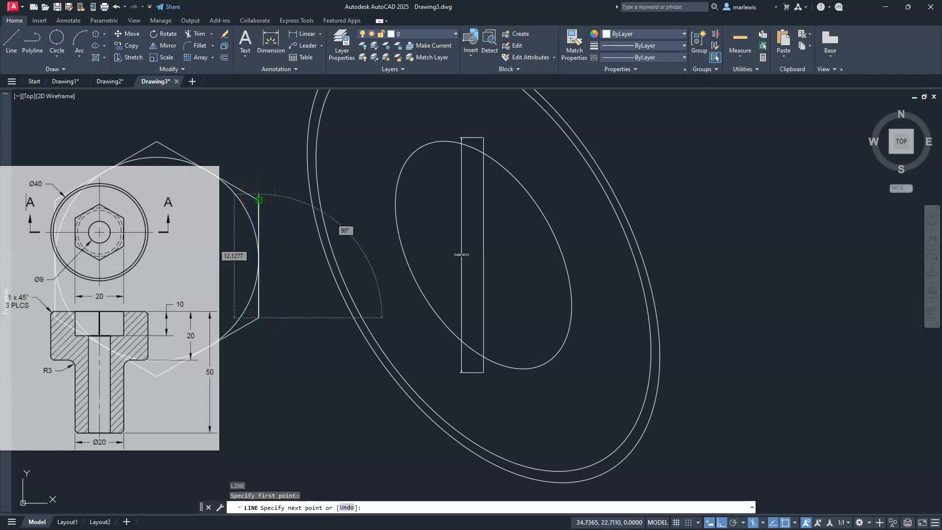
key(Escape)
key(Escape)
key(Escape)
key(Escape)
Step: Explode the original hexagon into separate lines and delete the dimension beside the vertical line at the isocircles' center
click(253, 198)
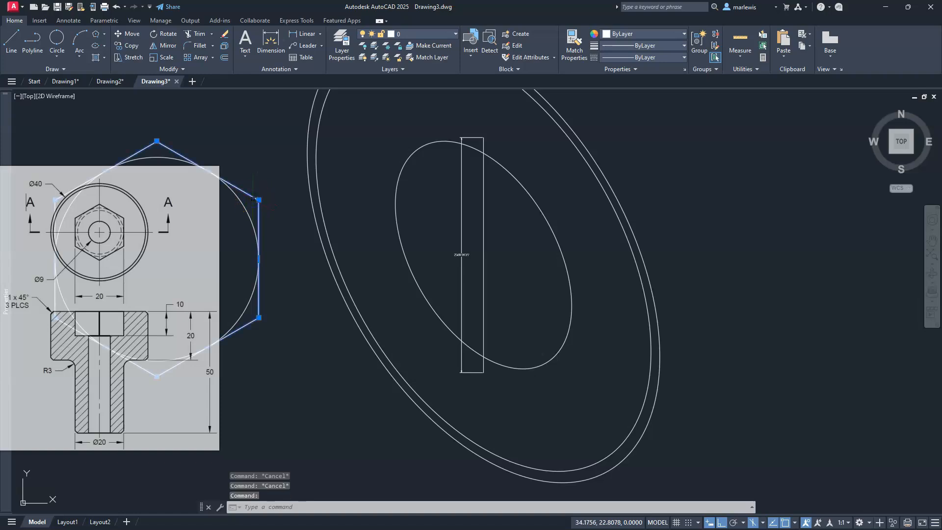
click(225, 50)
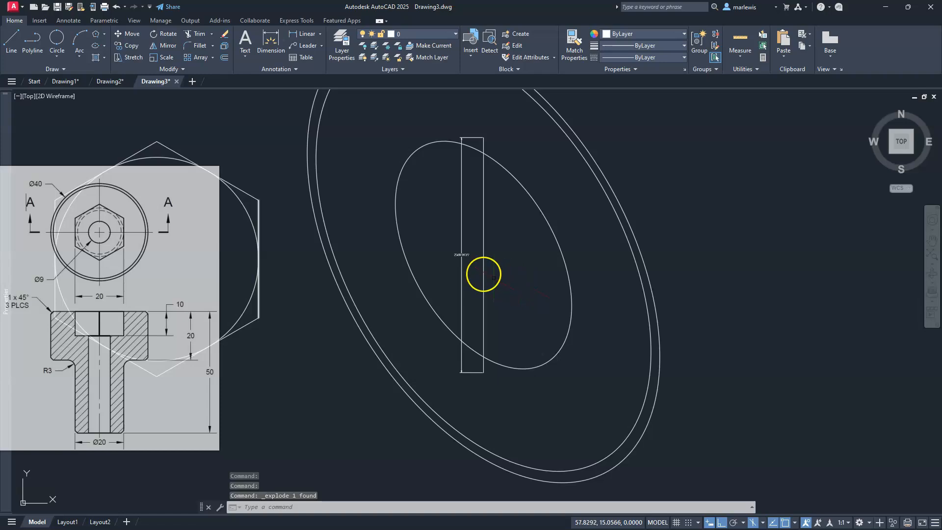
click(462, 255)
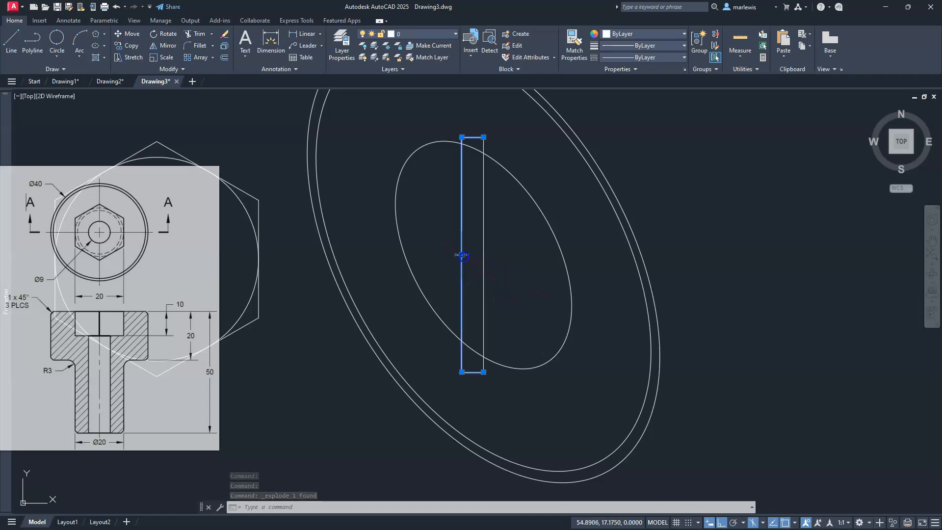
key(Delete)
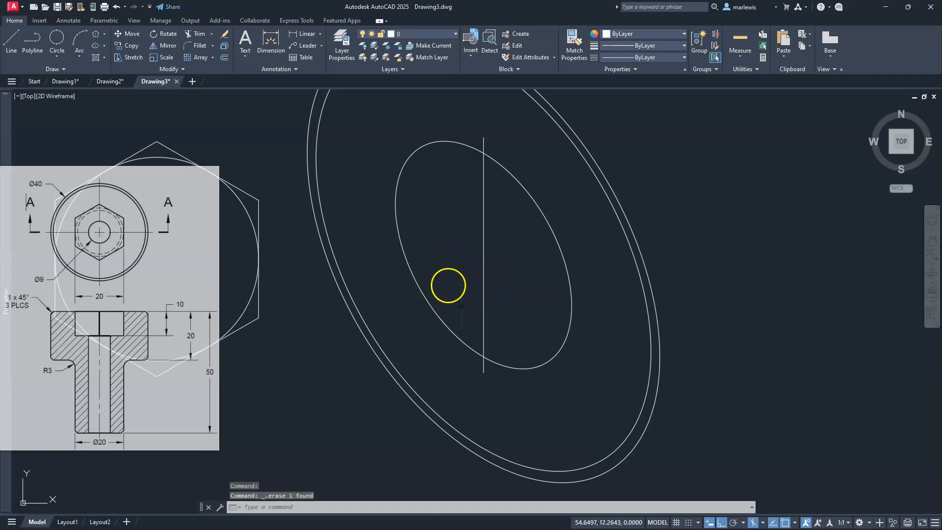
key(Escape)
key(Escape)
key(Escape)
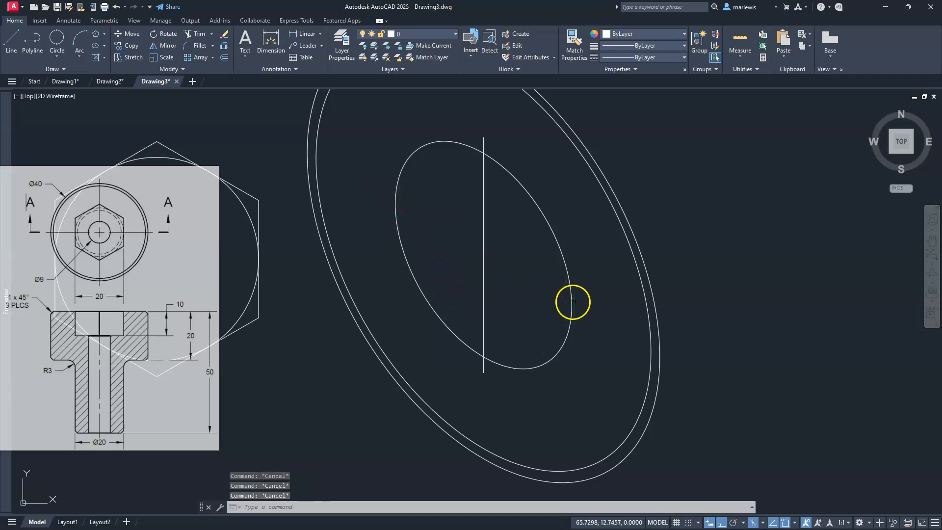
Step: Draw a 330° isometric line from inside the 20-diameter isocircle to beyond the outermost isocircle
text(l)
key(Return)
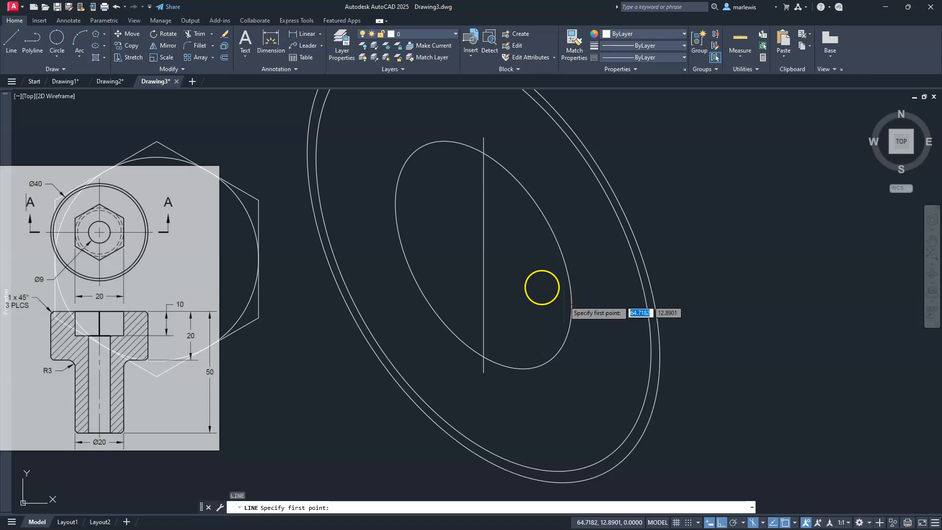
click(422, 180)
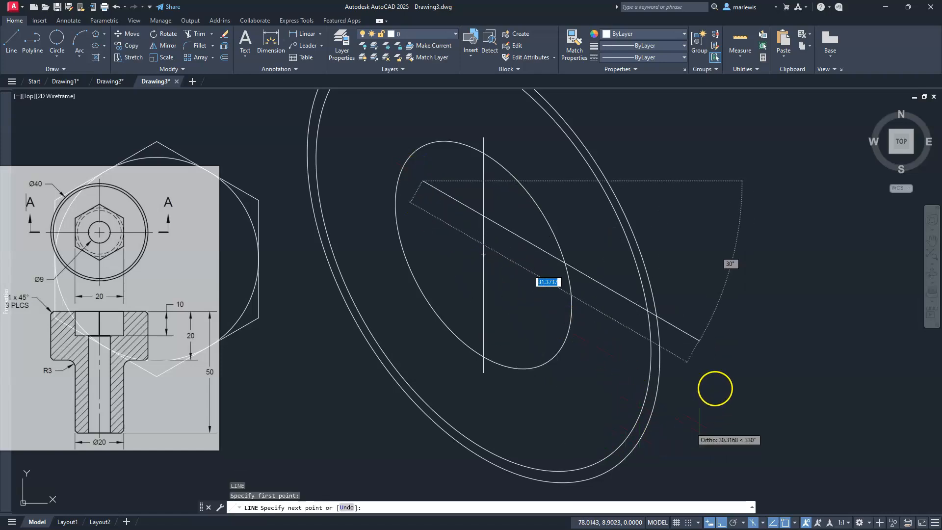
click(785, 394)
key(Escape)
key(Escape)
key(Escape)
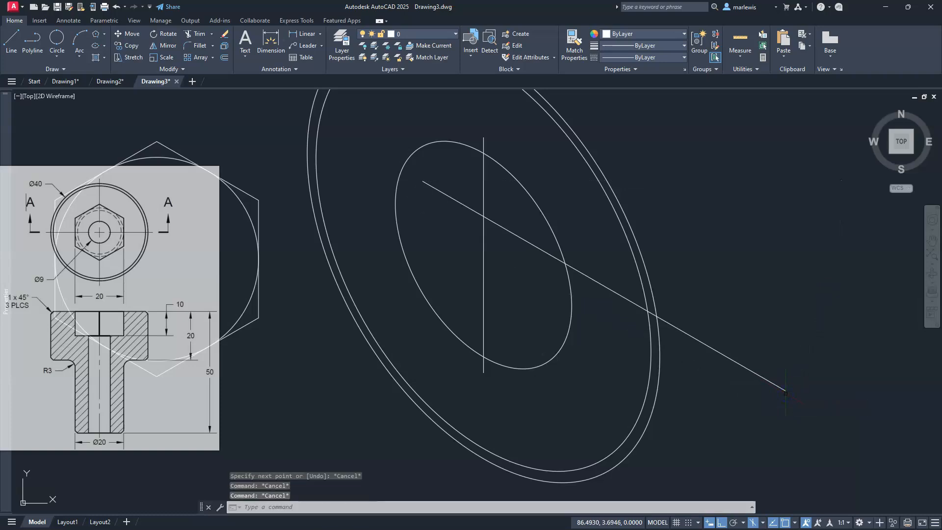
Step: Move the slanted isometric line by its midpoint grip to the common center of the isocircles
click(758, 373)
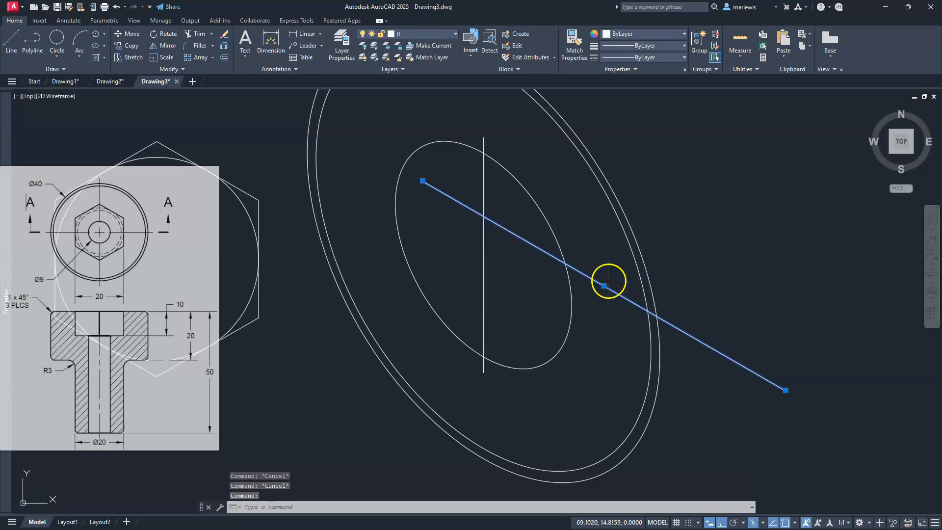
click(604, 286)
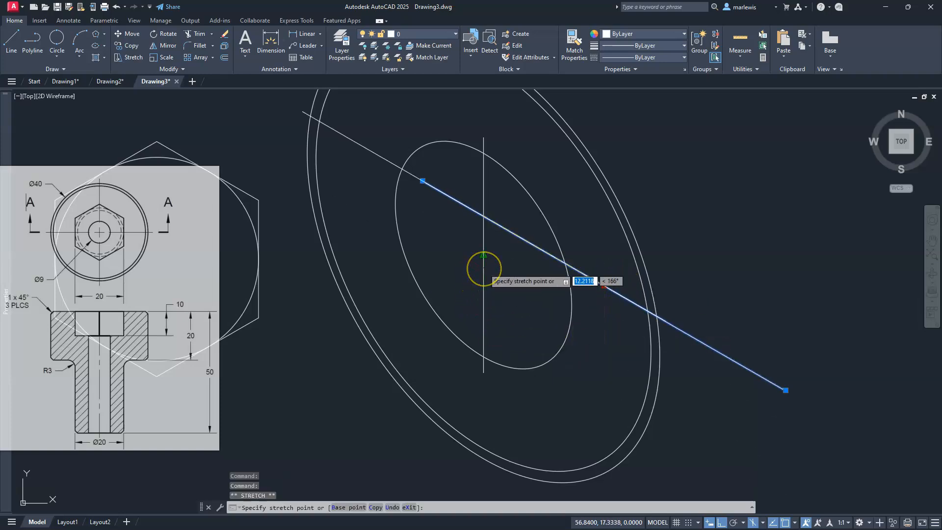
click(484, 268)
key(Escape)
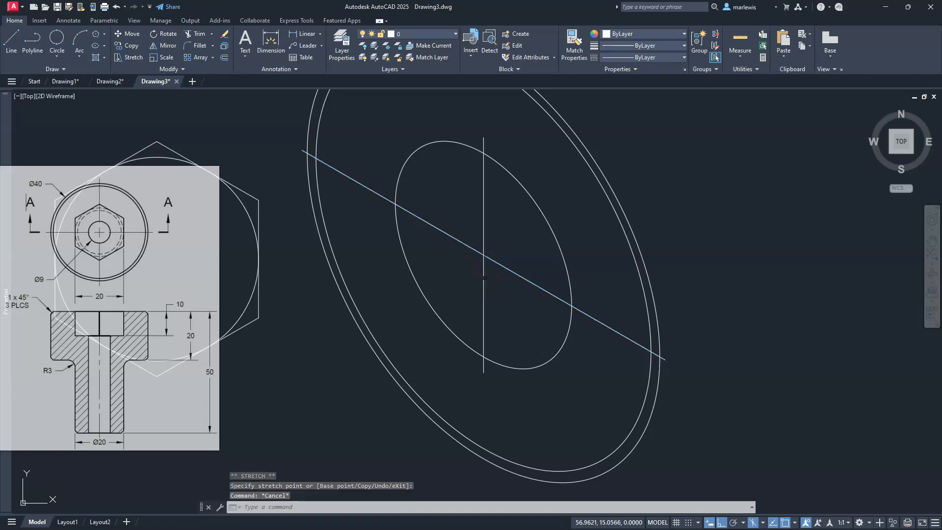
key(Escape)
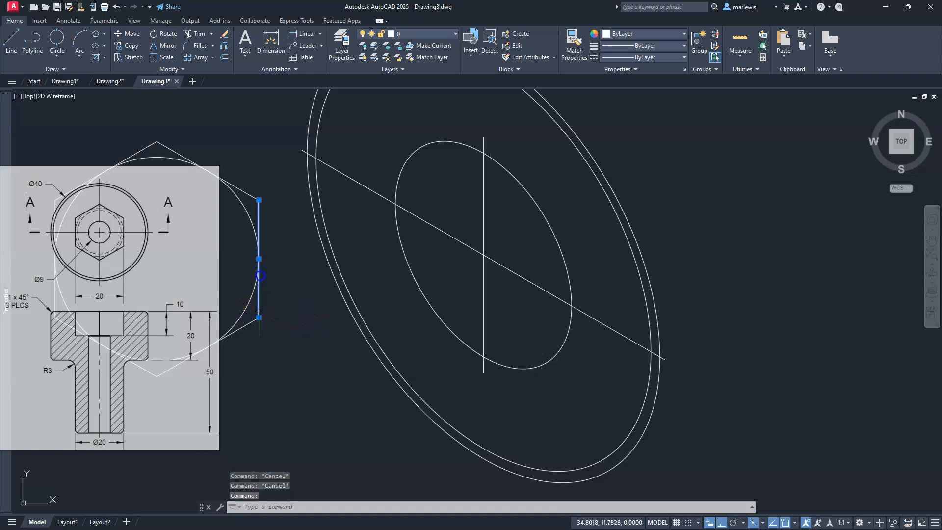
Step: Move the exploded hexagon's right vertical side by its midpoint to the right intersection of the slanted line and the 20-diameter isocircle
click(259, 258)
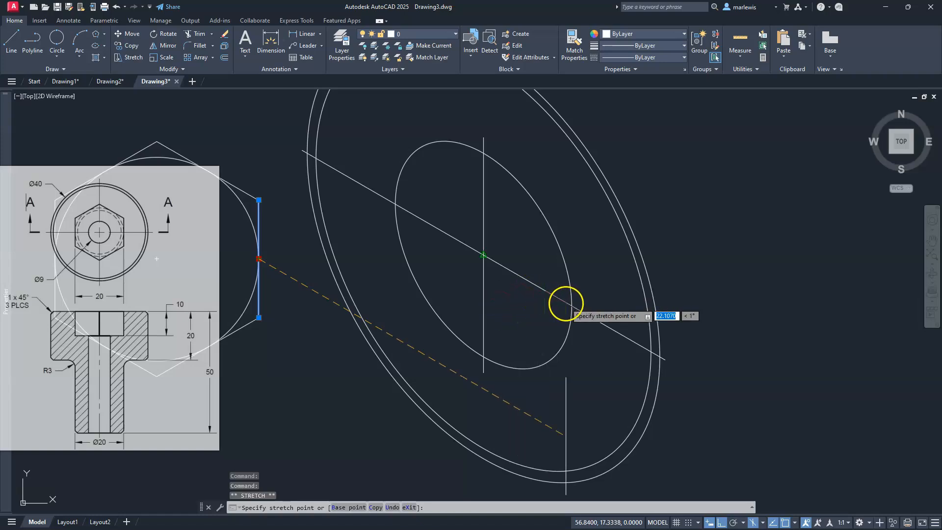
click(572, 303)
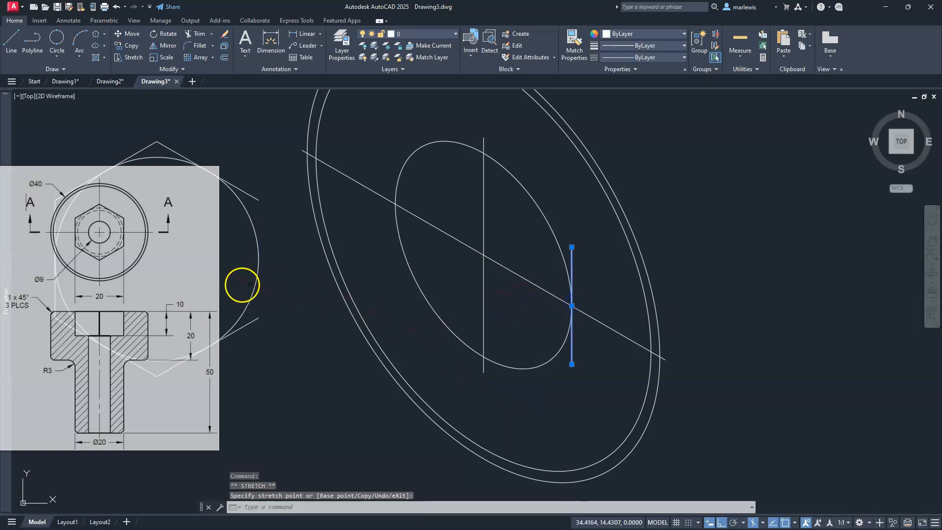
key(Escape)
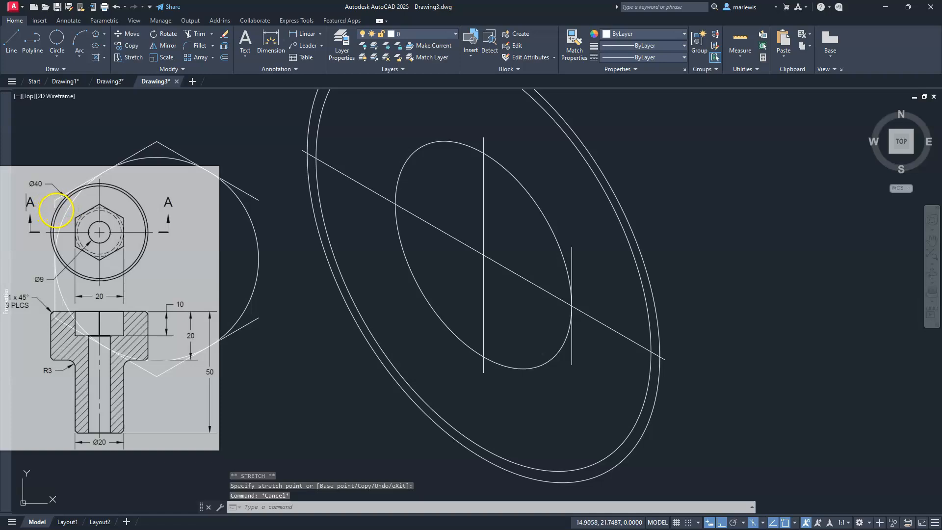
Step: Move the exploded hexagon's left vertical side by its midpoint to the left intersection of the slanted line and the 20-diameter isocircle
click(55, 211)
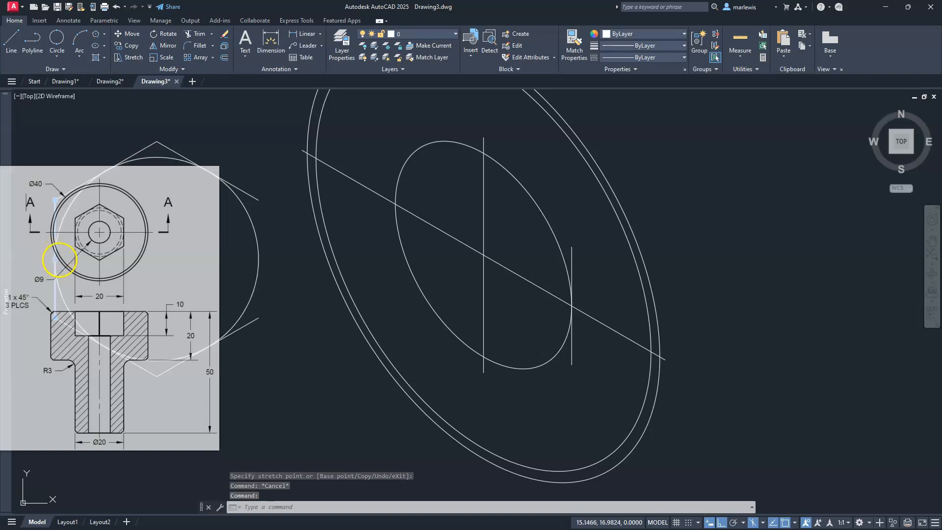
click(55, 259)
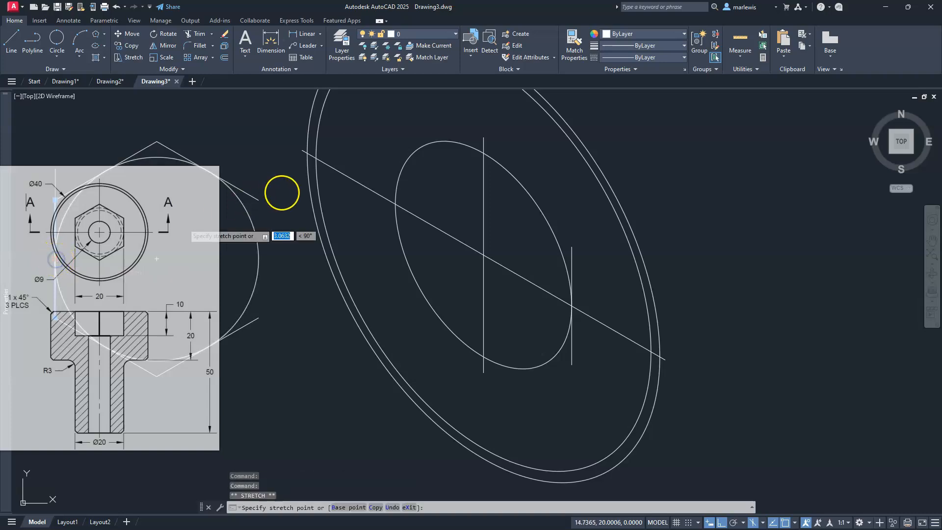
click(397, 202)
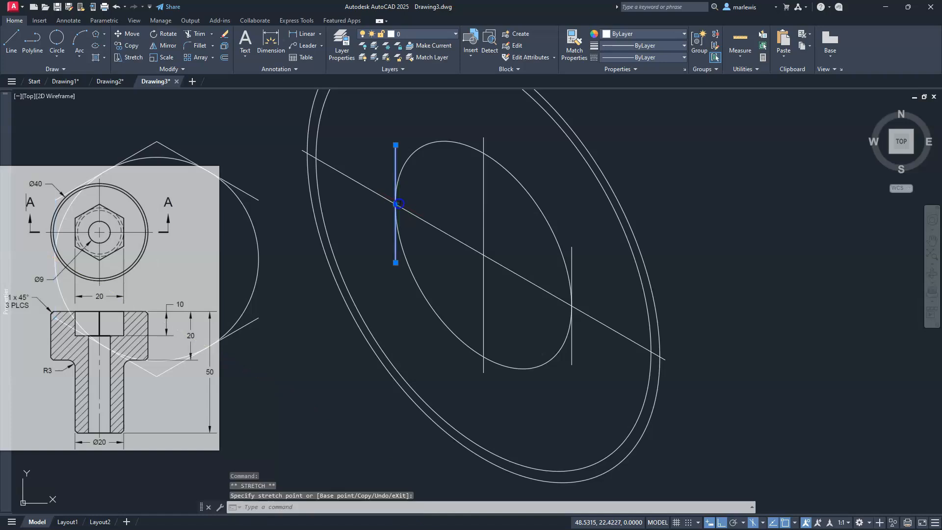
key(Escape)
key(Escape)
Step: Draw the isometric hexagon's two upper sides, joining the upper ends of the right, center and left vertical lines
middle_drag(496, 284, 505, 291)
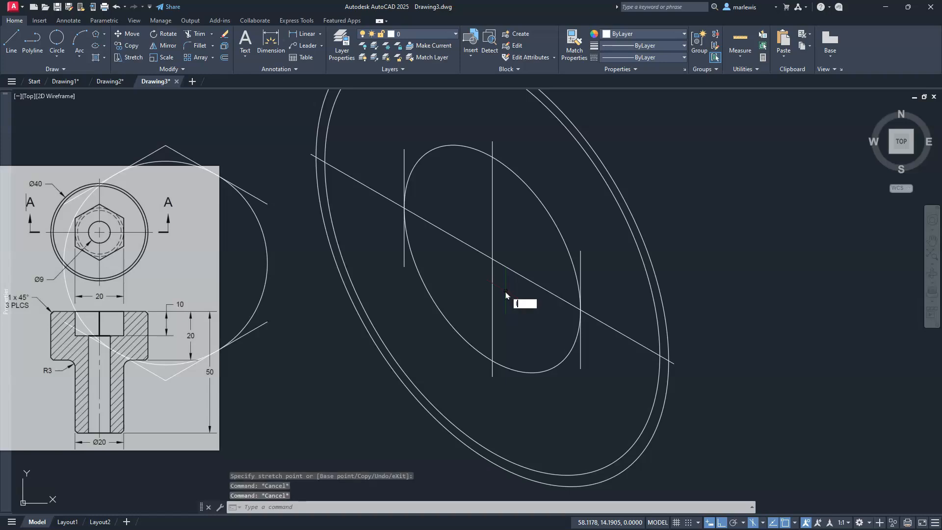
text(l)
key(Return)
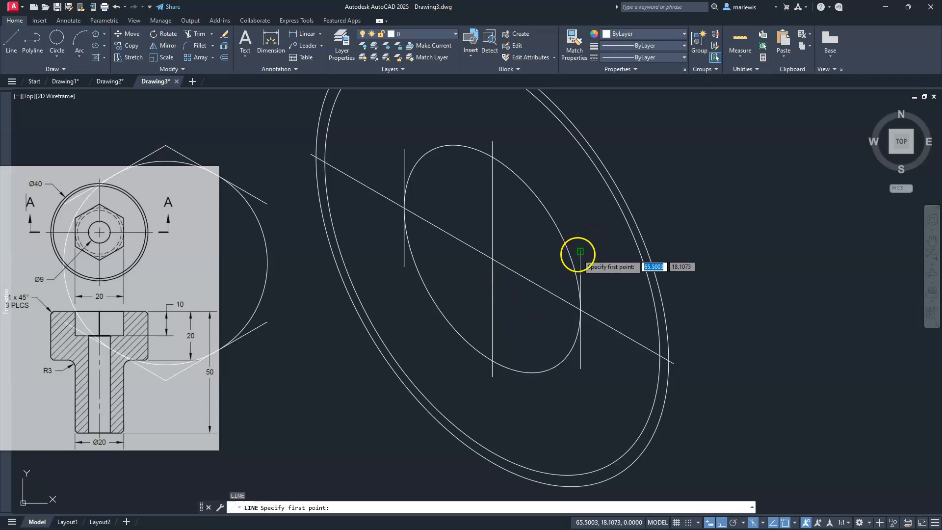
click(545, 163)
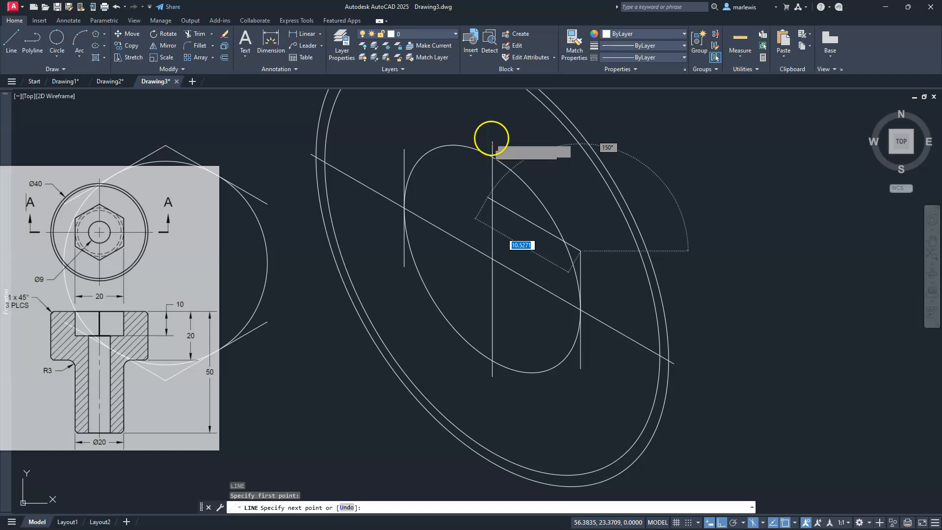
click(492, 141)
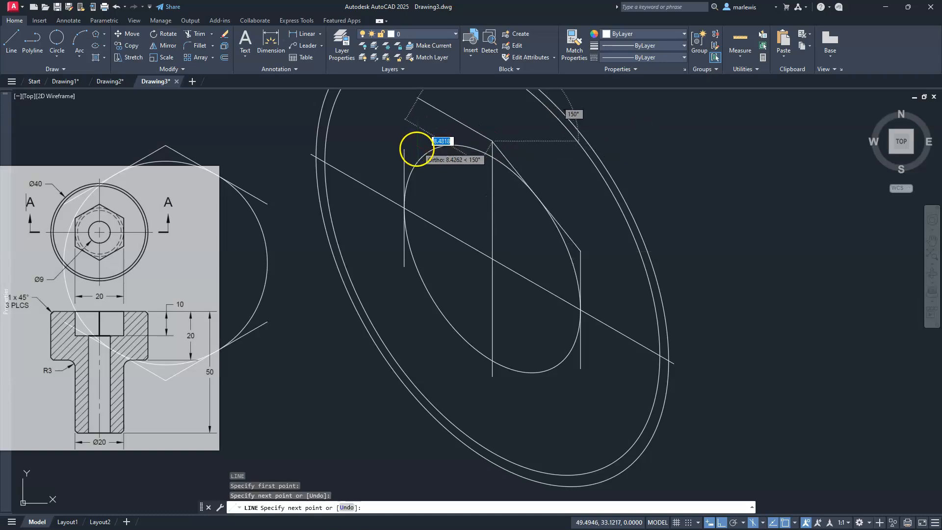
click(405, 149)
key(Escape)
key(Escape)
key(Escape)
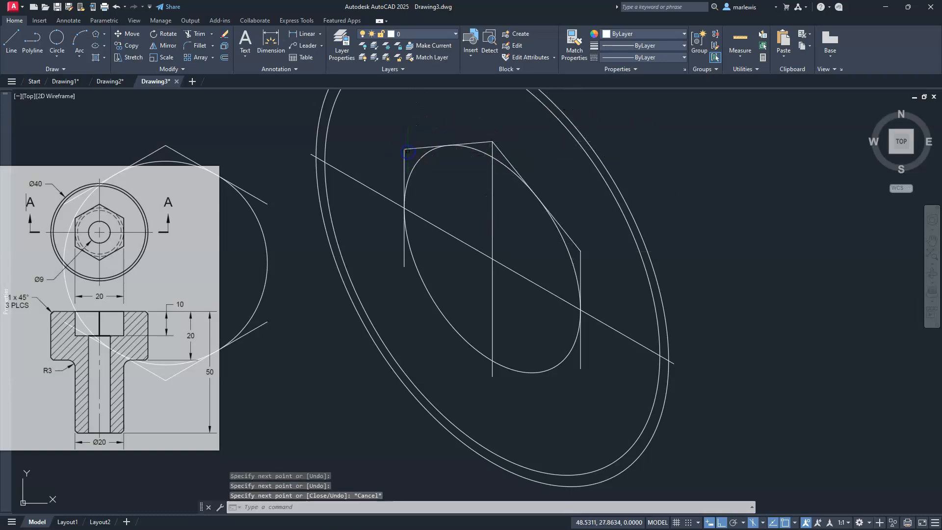
Step: Draw the isometric hexagon's two lower sides, joining the lower ends of the left, center and right vertical lines
key(Return)
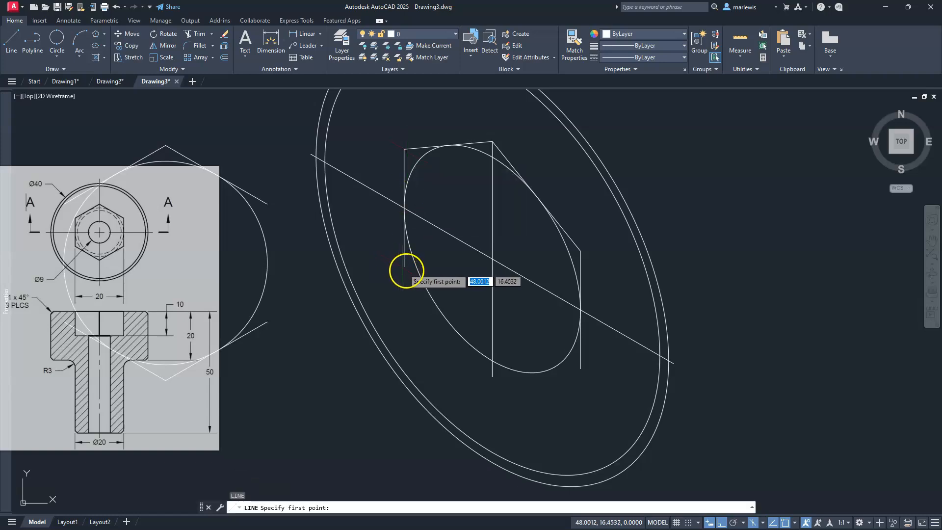
click(404, 267)
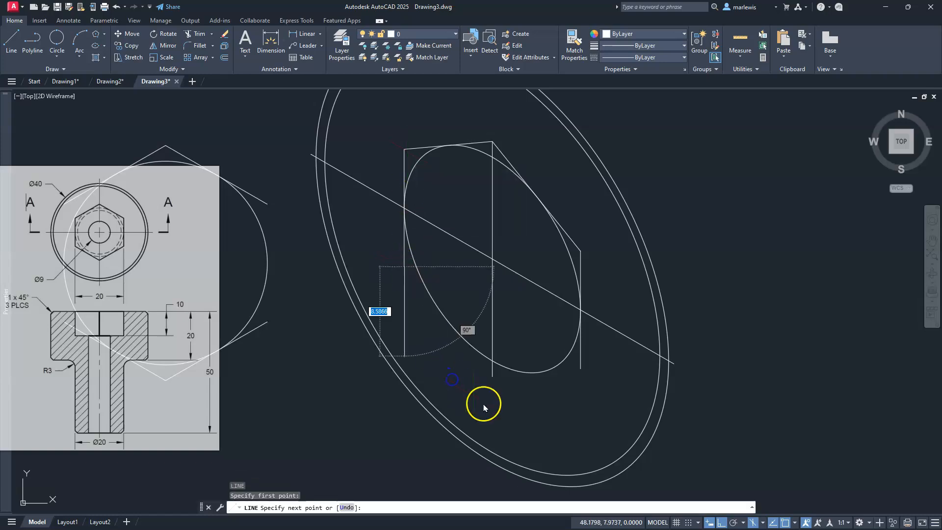
click(492, 376)
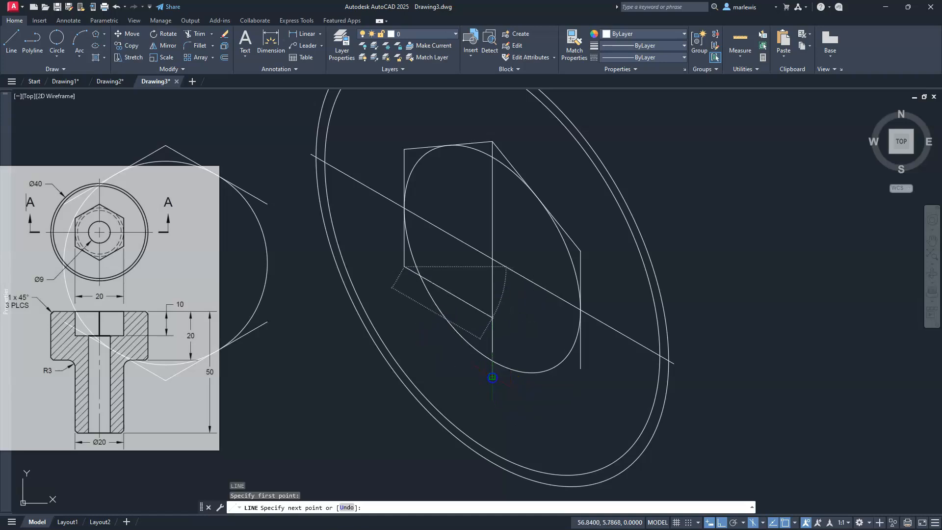
click(580, 366)
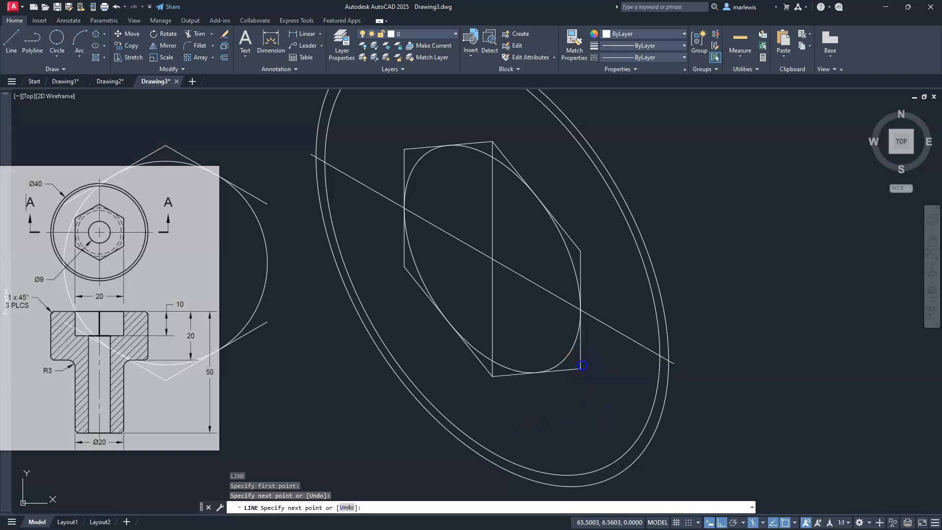
key(Escape)
key(Escape)
key(Escape)
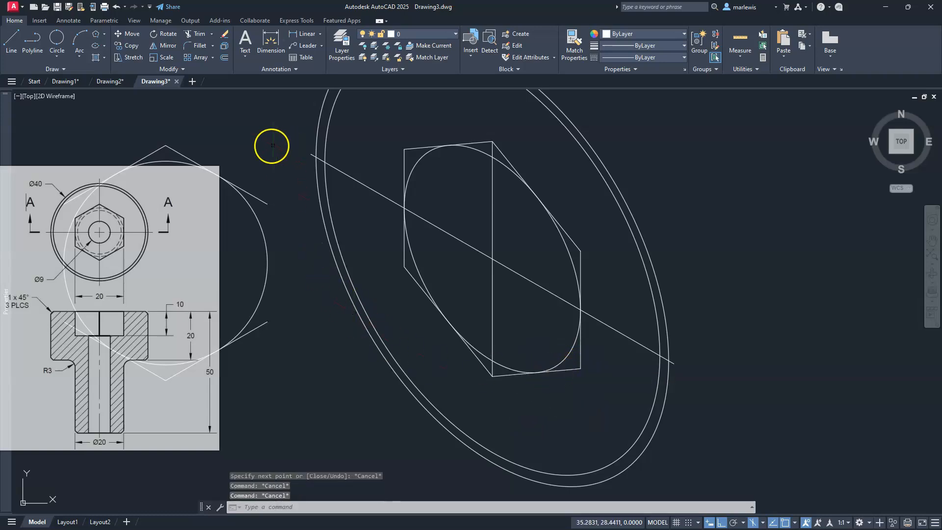
Step: Delete the leftover sides of the original hexagon together with its inscribed circle
click(253, 132)
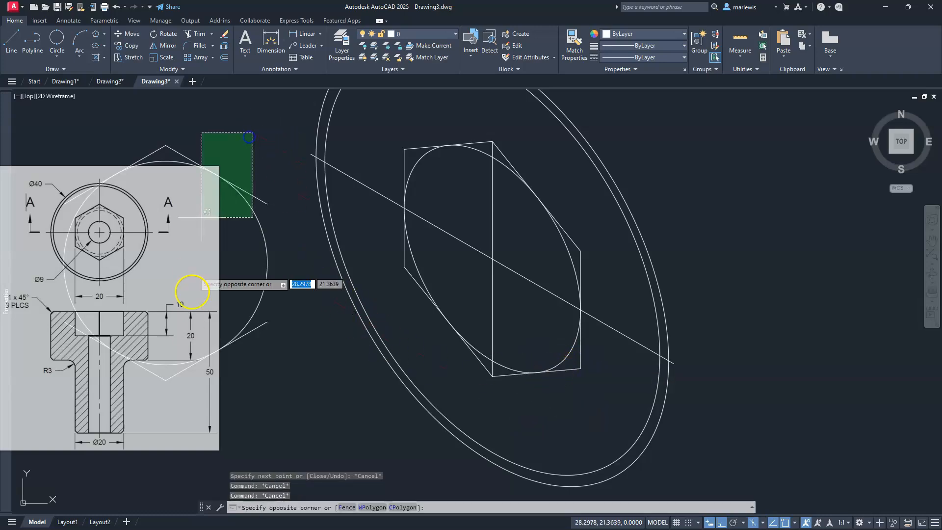
click(76, 385)
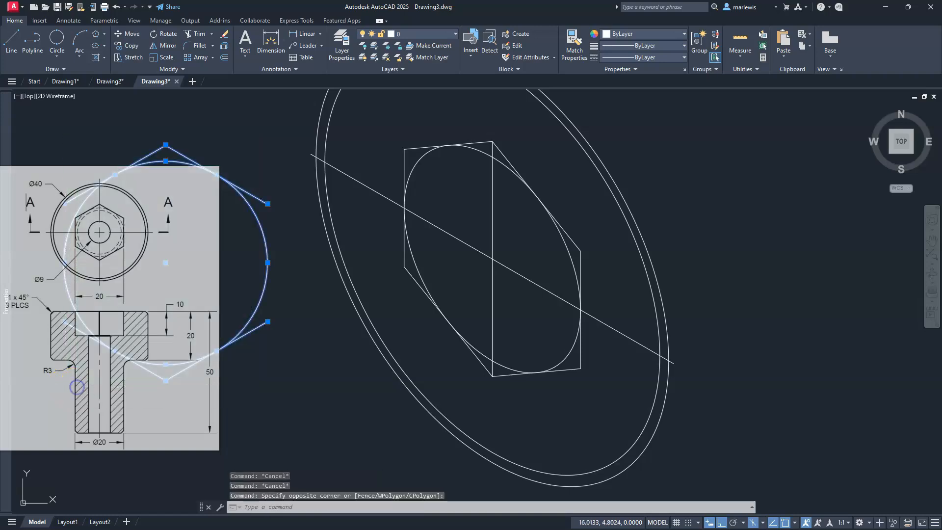
key(Delete)
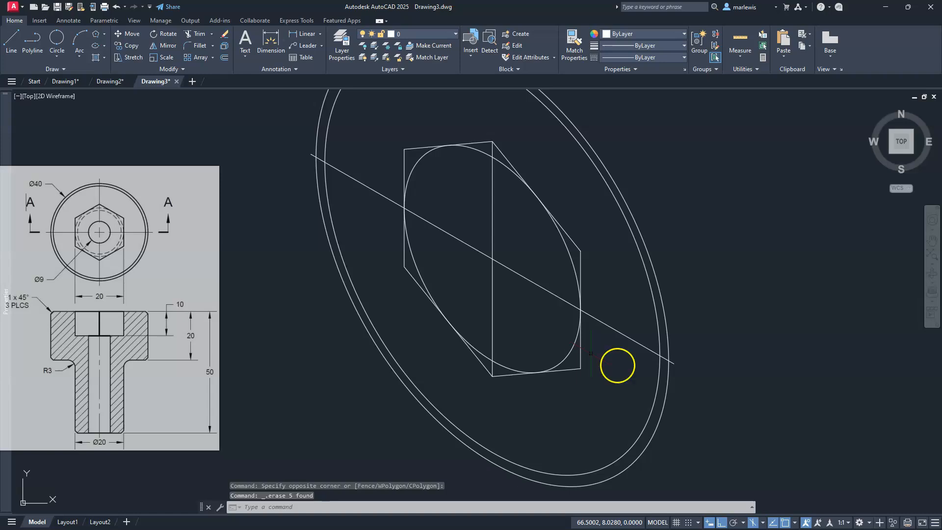
Step: Delete the vertical and slanted construction lines crossing at the center of the isometric hexagon
click(531, 242)
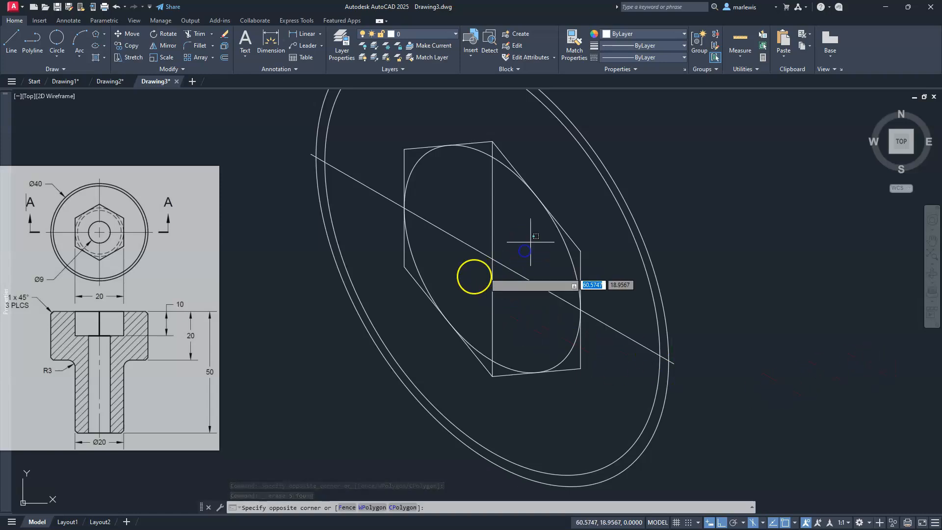
click(464, 282)
key(Delete)
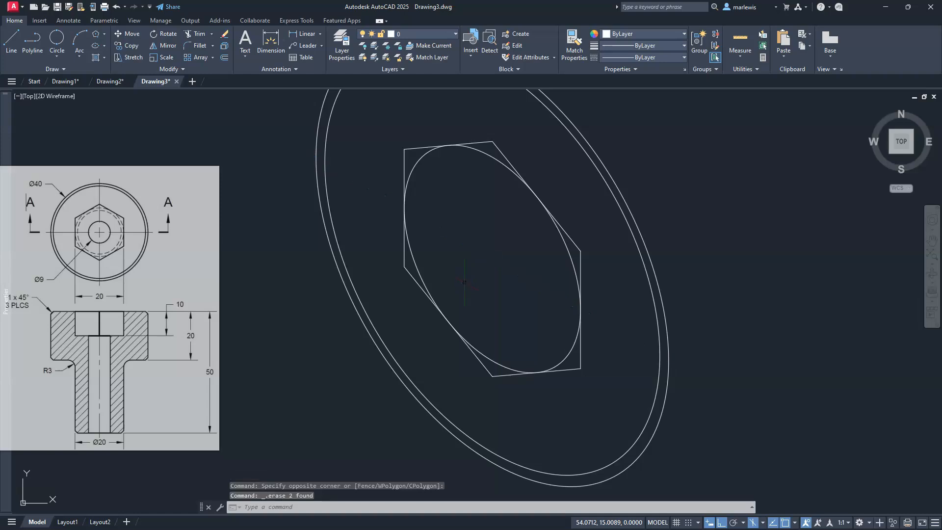
Step: Join the six sides of the isometric hexagon into a single polyline, and check it by selecting it
click(585, 245)
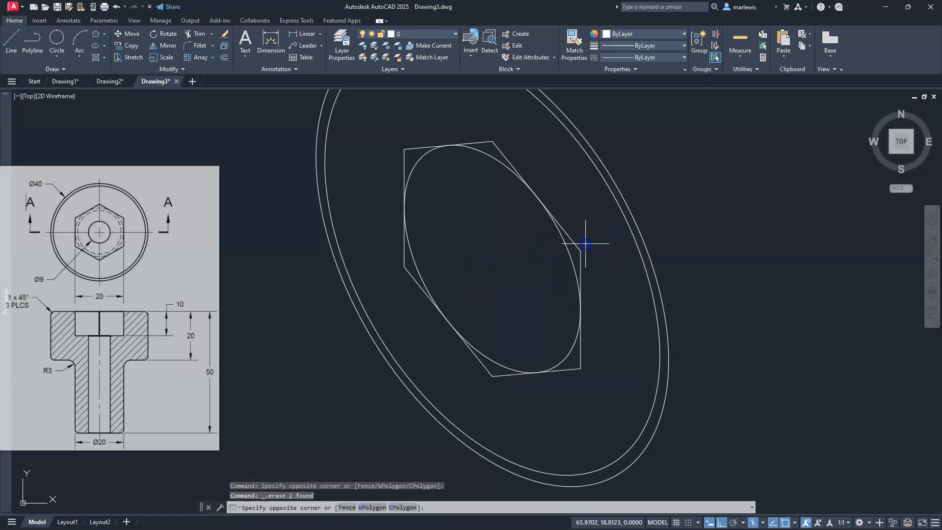
click(579, 257)
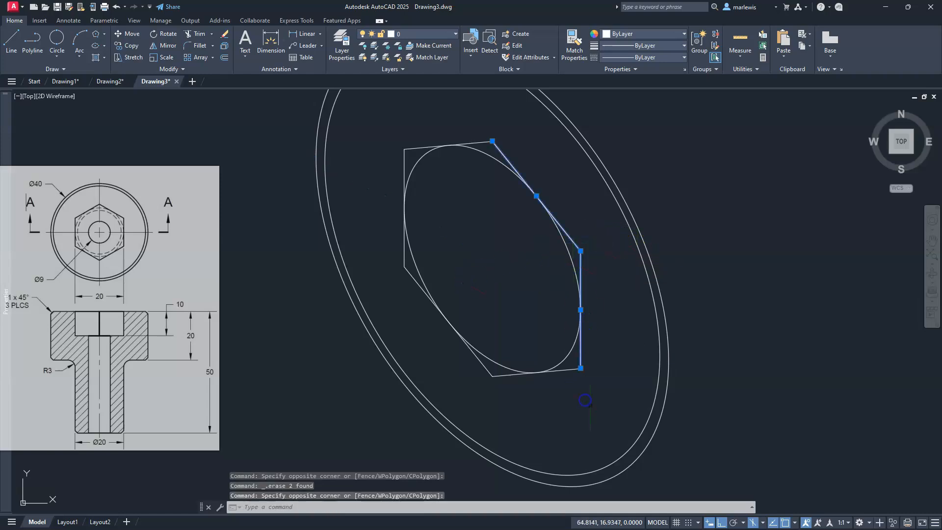
click(588, 375)
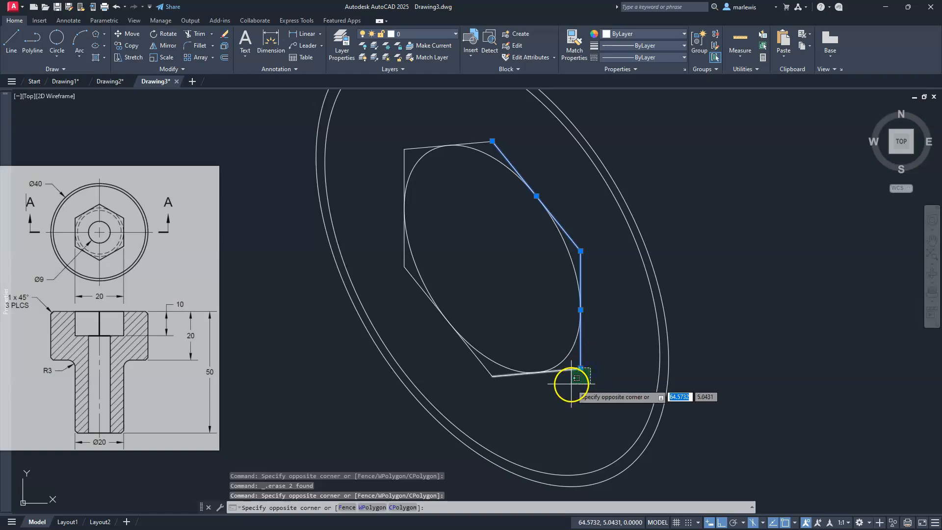
click(446, 381)
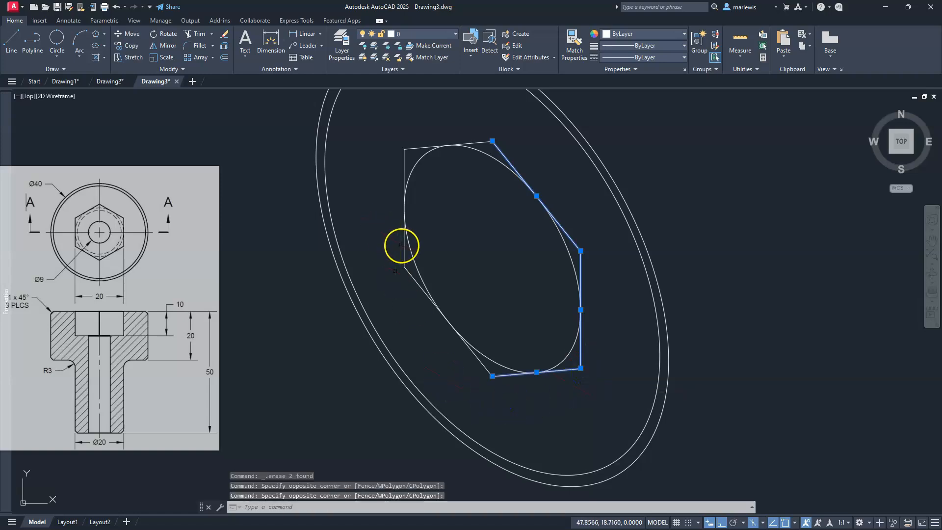
click(410, 256)
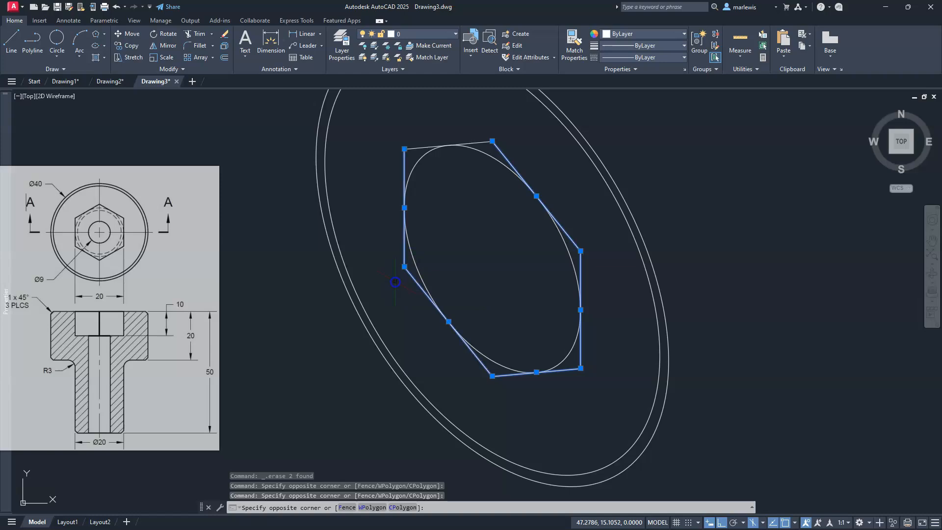
click(413, 116)
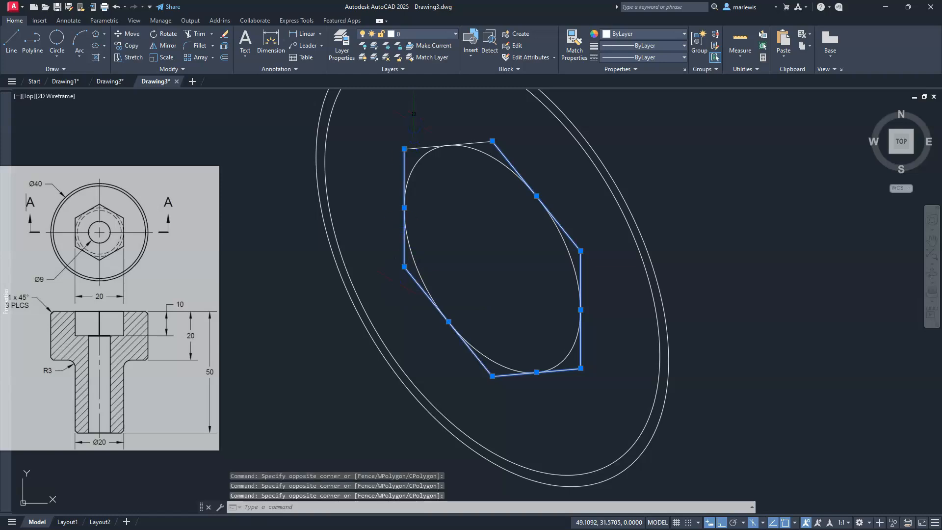
click(413, 150)
click(383, 91)
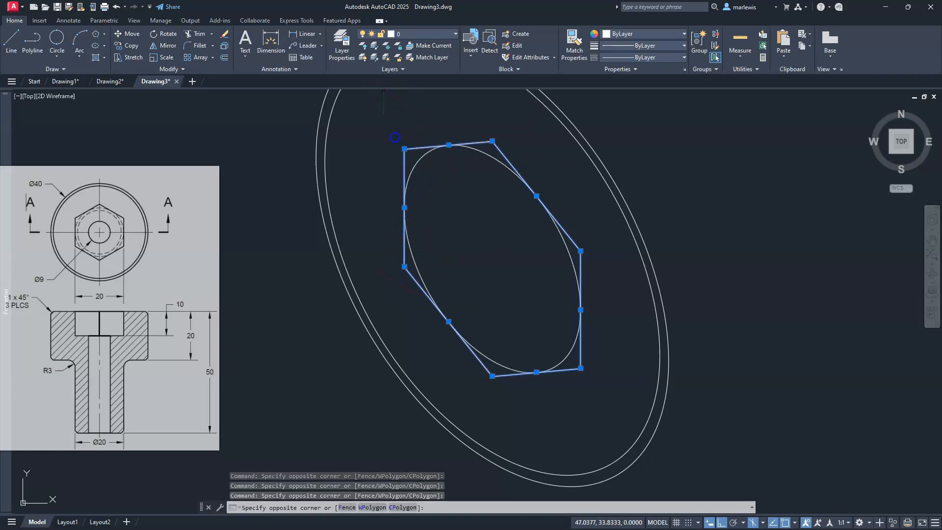
click(569, 375)
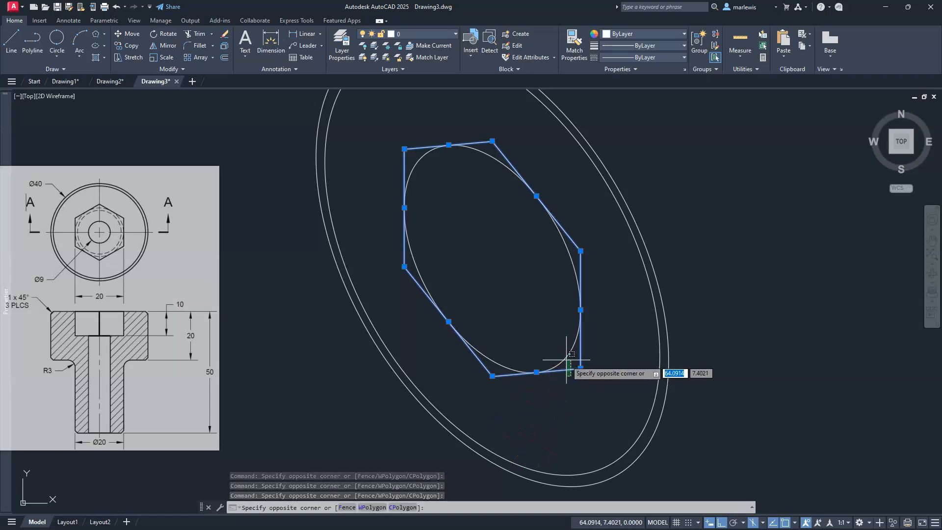
click(592, 334)
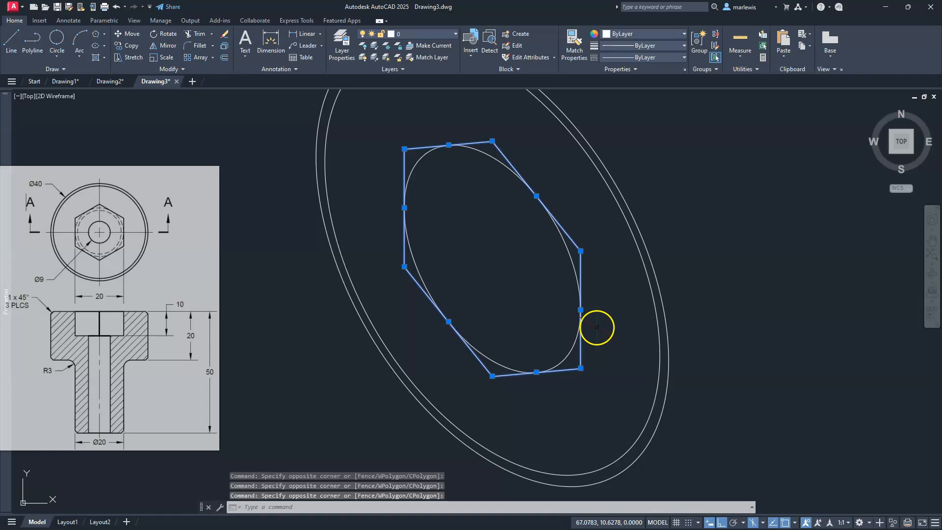
text(j)
key(Return)
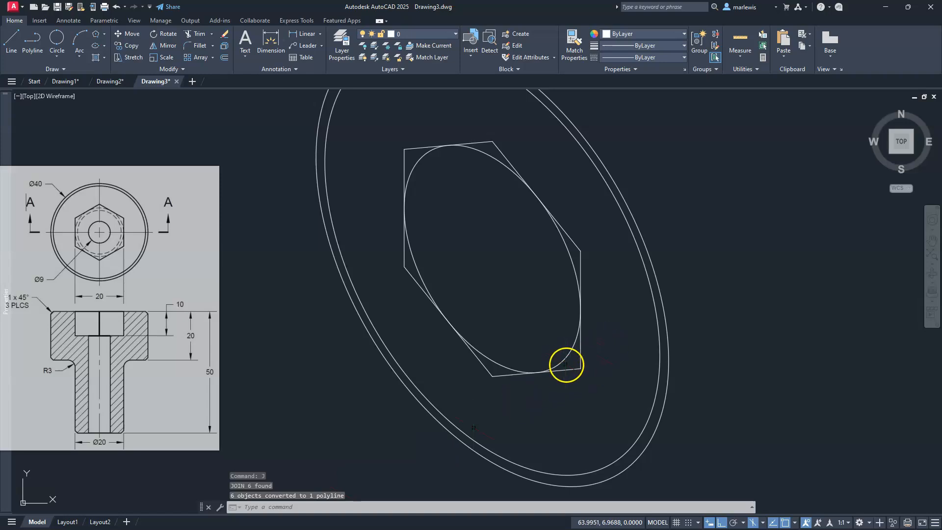
click(580, 368)
key(Escape)
key(Escape)
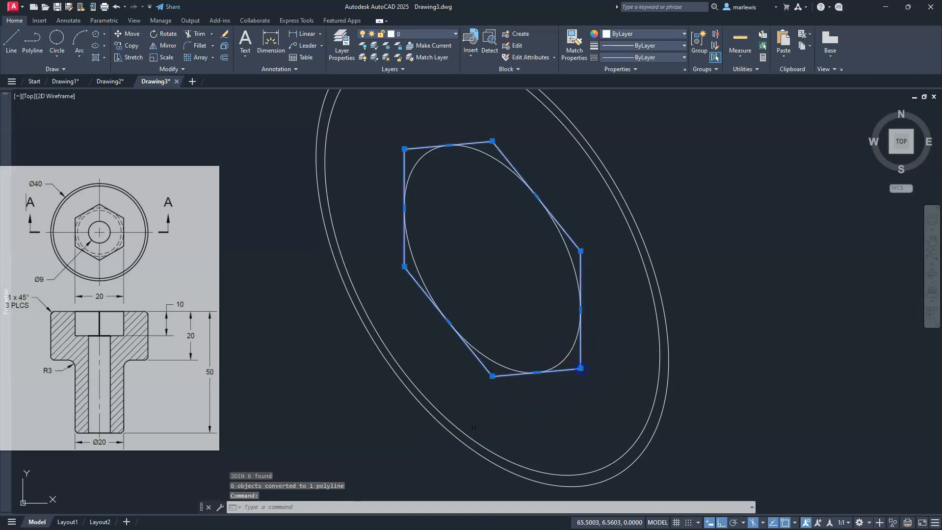
Step: Draw an isocircle of diameter 9 at the common center of the existing isocircles
scroll(605, 236, down, 2)
mouse_move(578, 248)
middle_down()
mouse_move(534, 260)
mouse_move(507, 255)
middle_up()
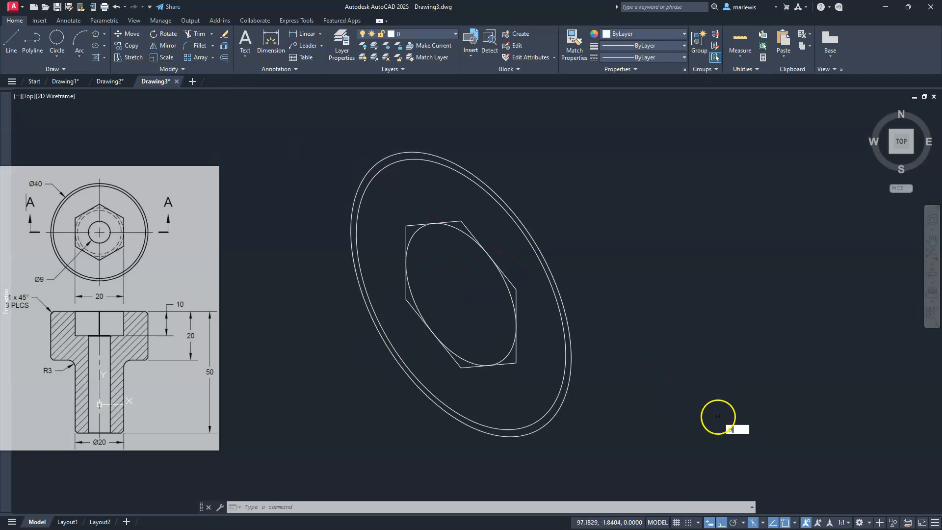
text(el)
key(Return)
text(i)
key(Return)
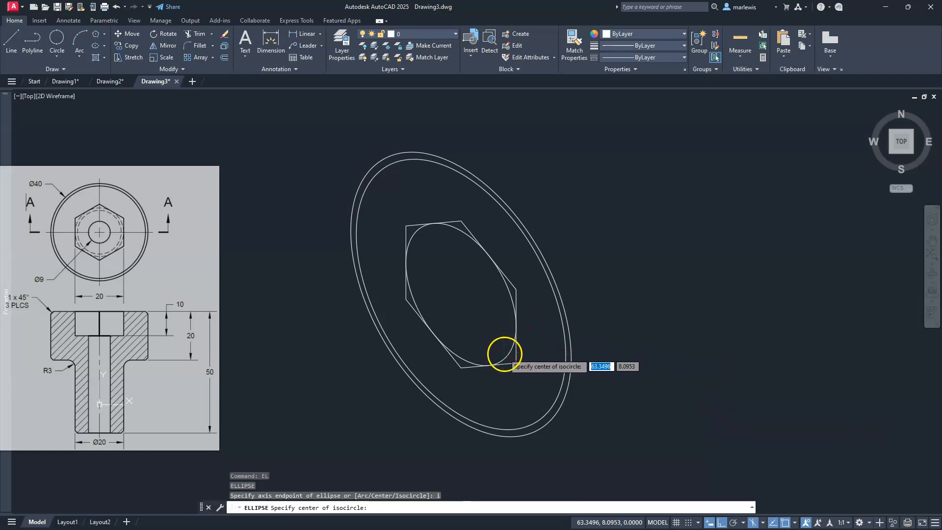
click(461, 294)
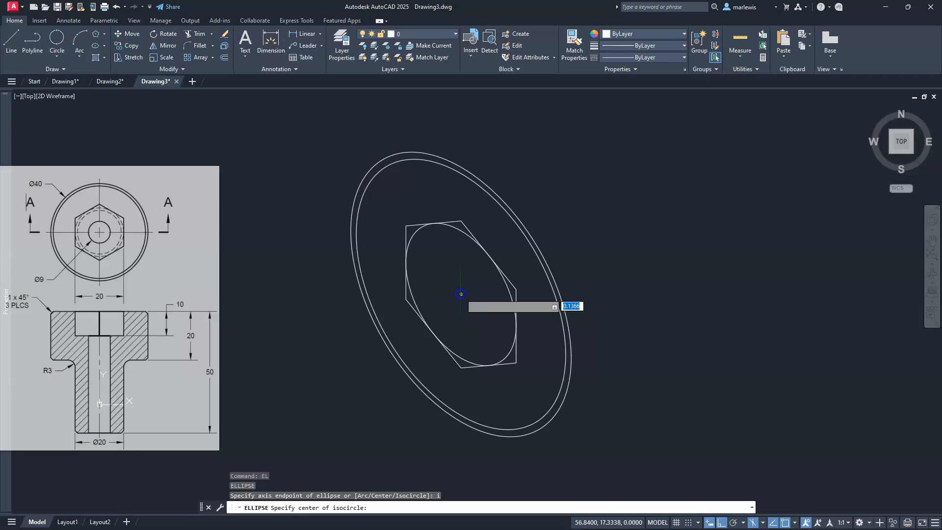
text(d)
key(Return)
text(9)
key(Return)
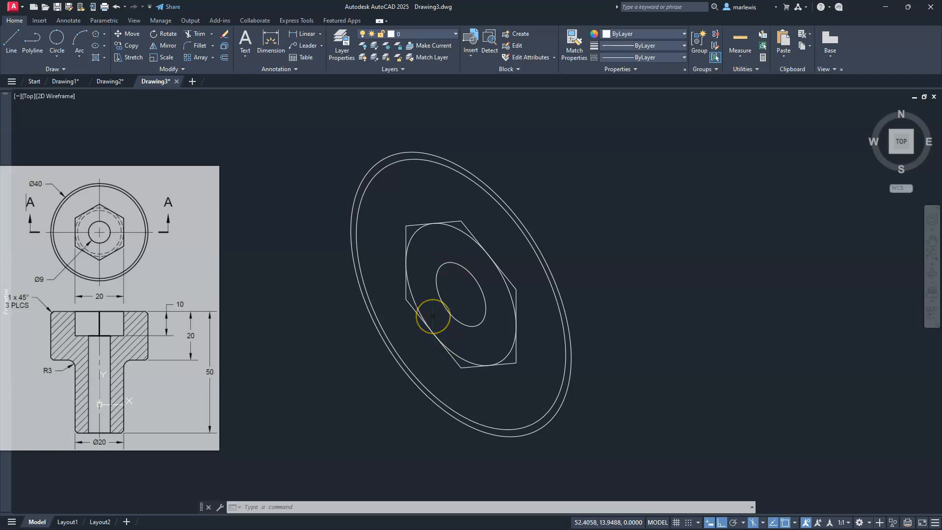
Step: Draw another isocircle of diameter 18 at the same common center
text(l)
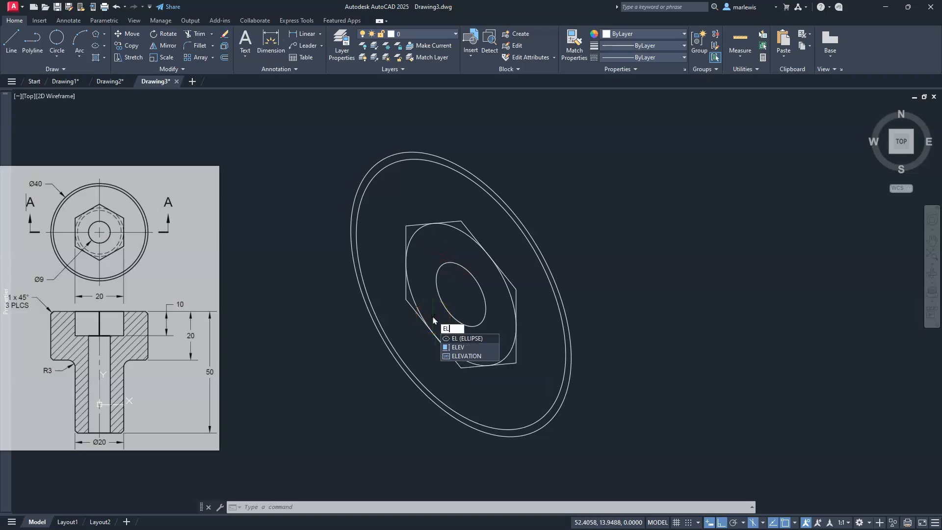
key(Return)
text(i)
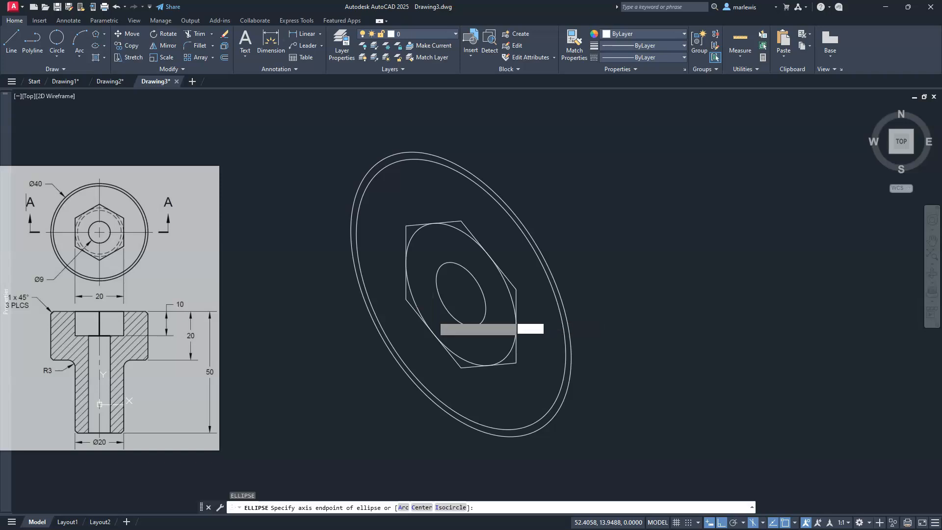
key(Return)
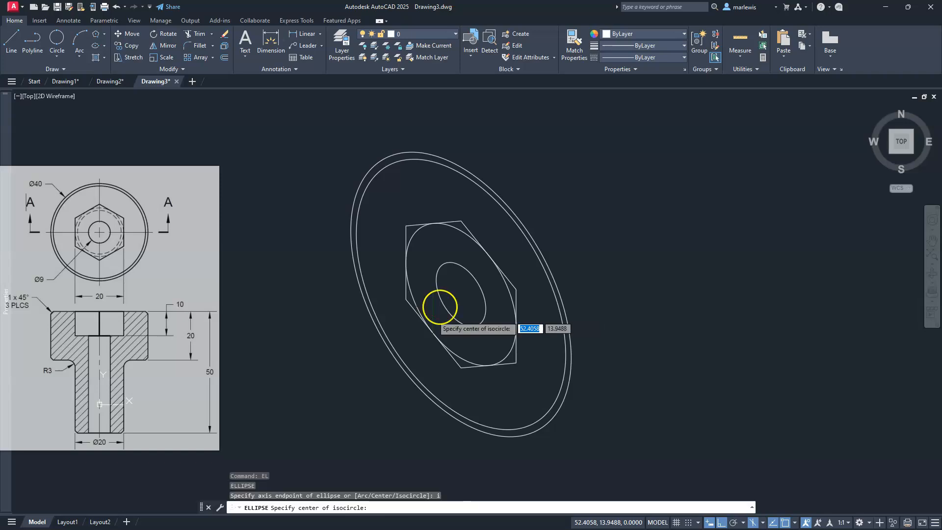
click(461, 293)
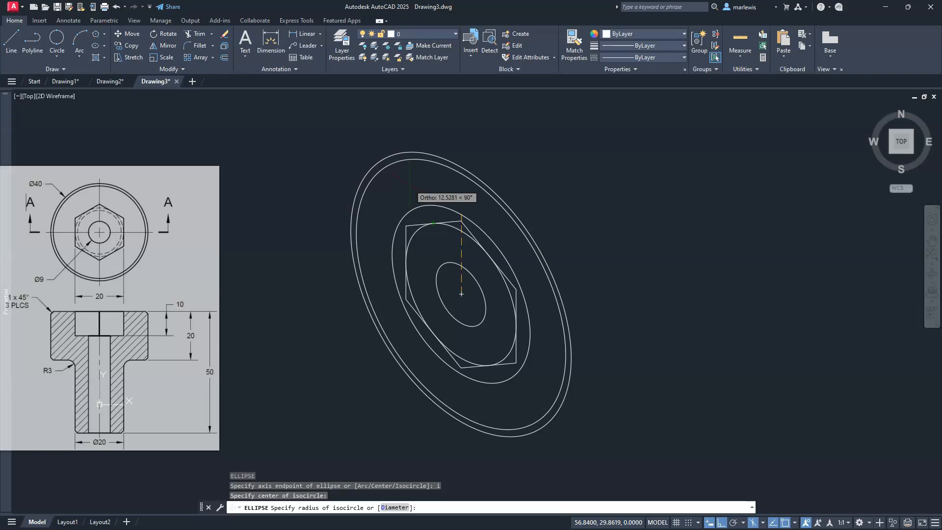
text(d)
key(Return)
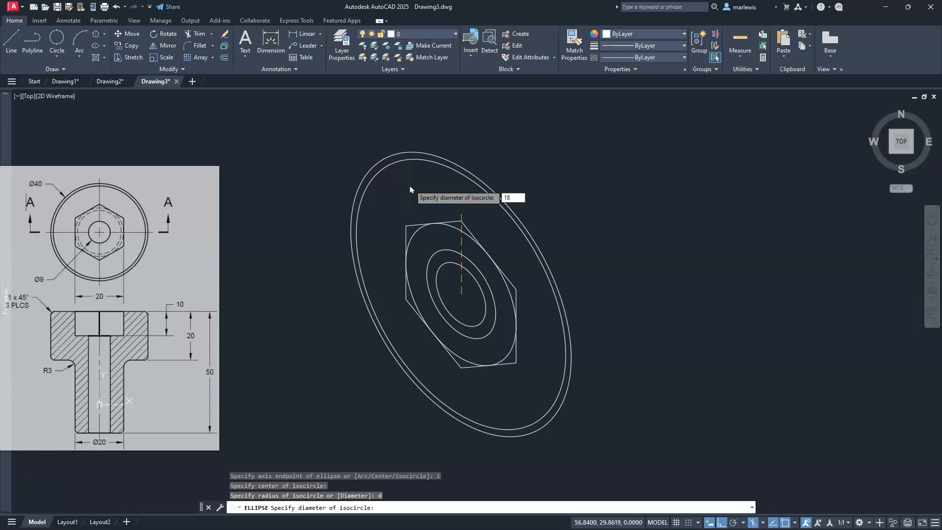
key(Return)
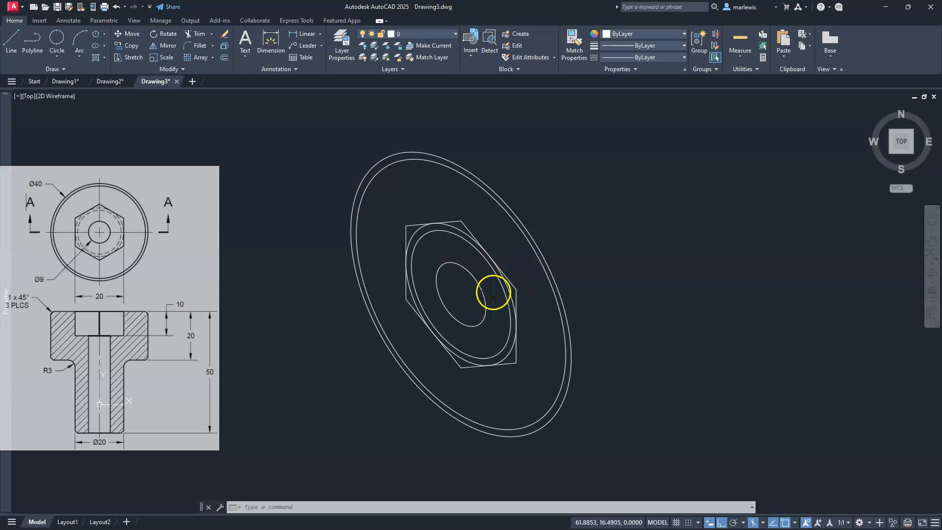
Step: On the top isoplane, copy the outermost isocircle 1 unit back along the 30° axis and delete the original
click(763, 522)
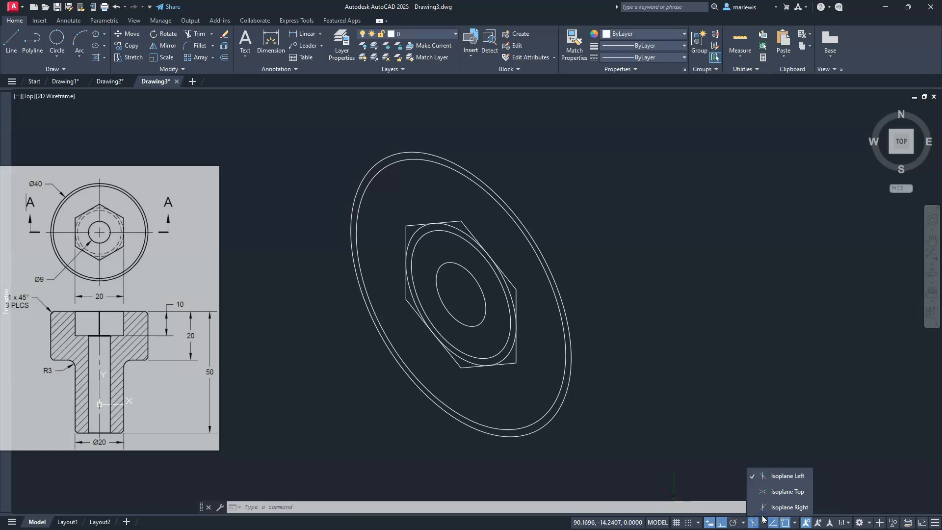
click(783, 491)
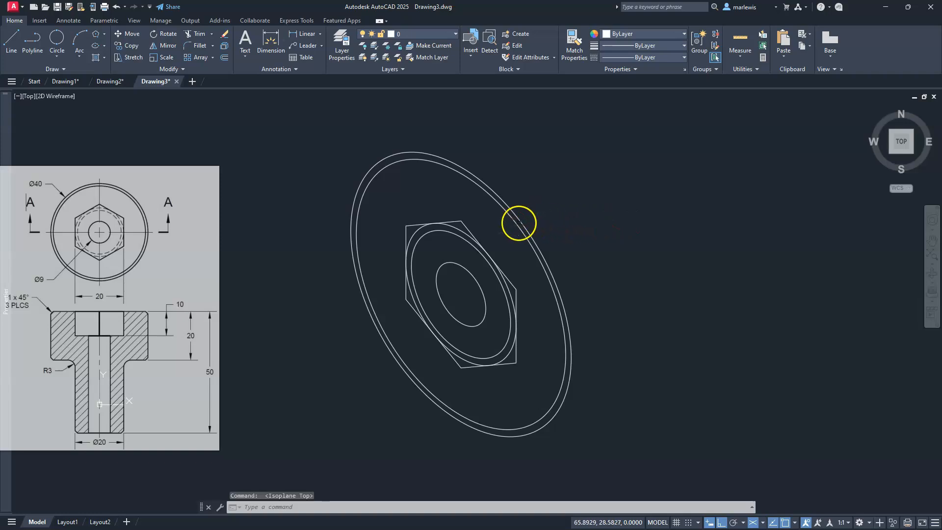
click(520, 221)
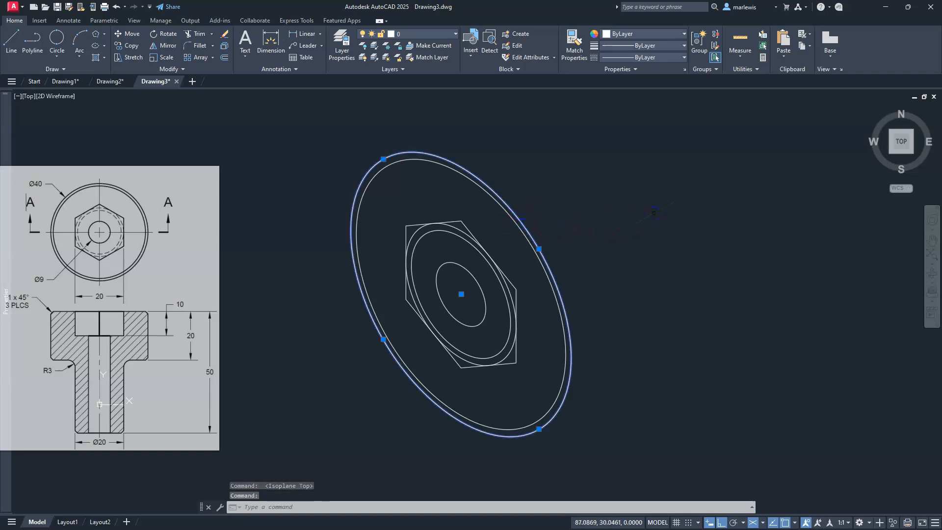
click(133, 47)
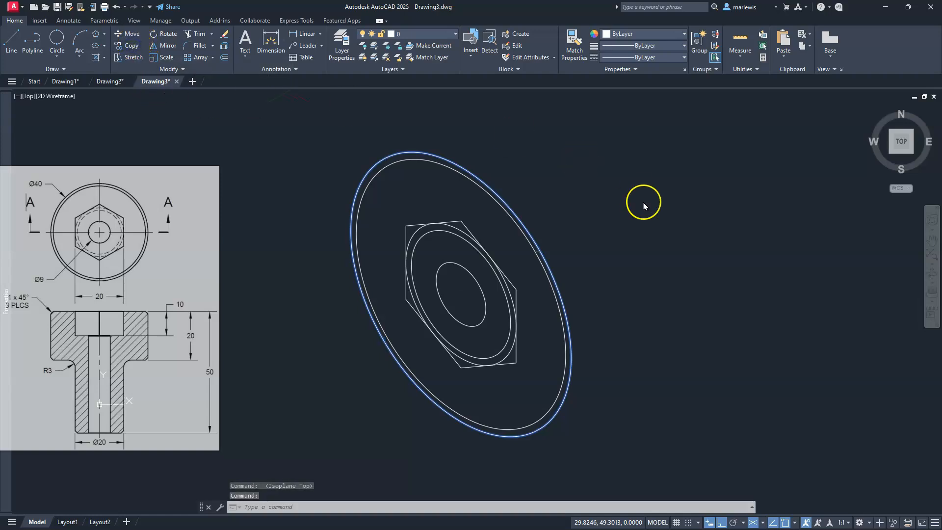
click(602, 247)
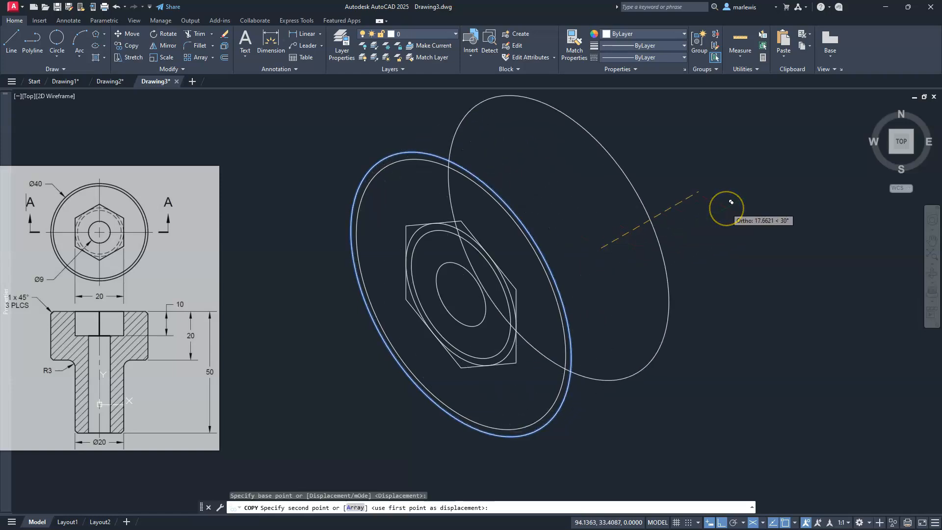
text(1)
key(Return)
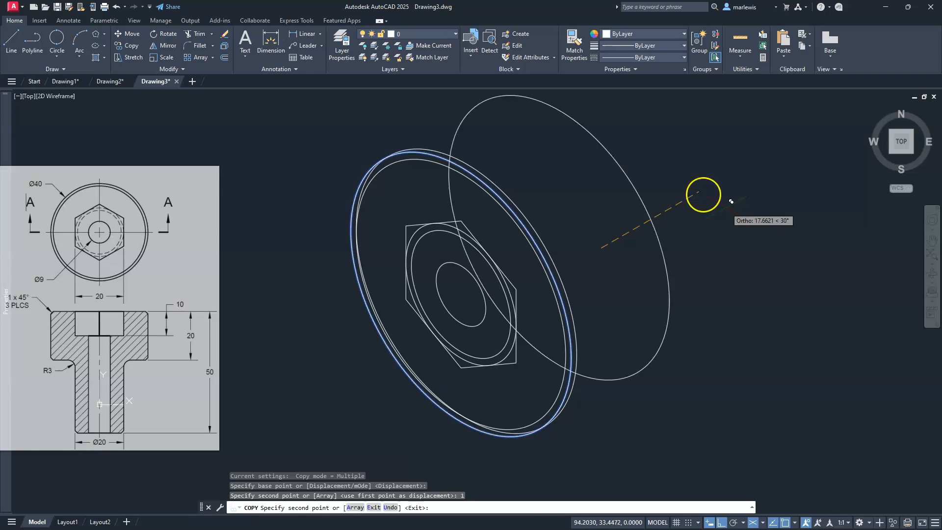
key(Escape)
key(Escape)
key(Escape)
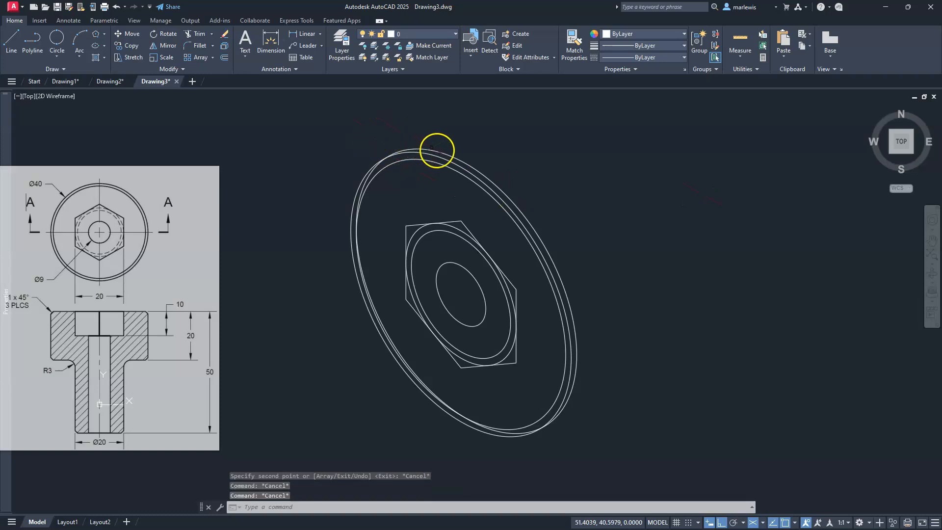
click(398, 155)
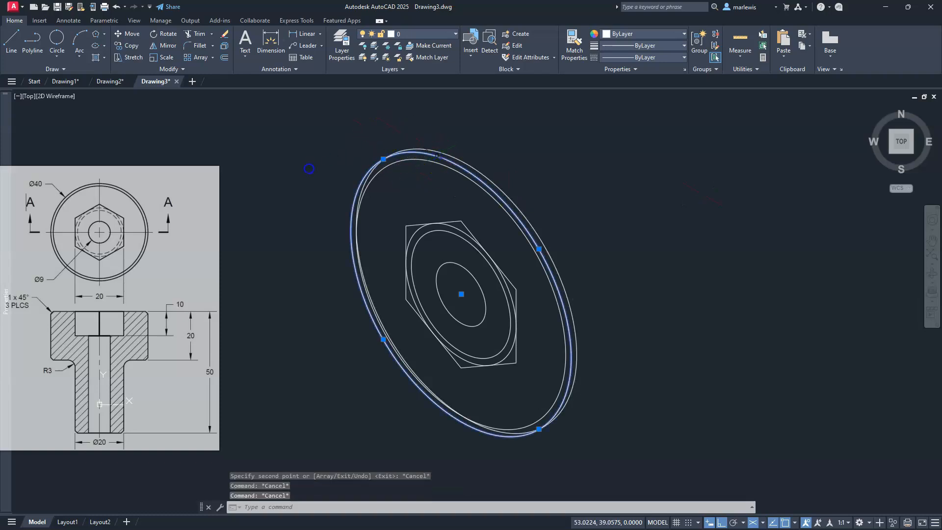
key(Delete)
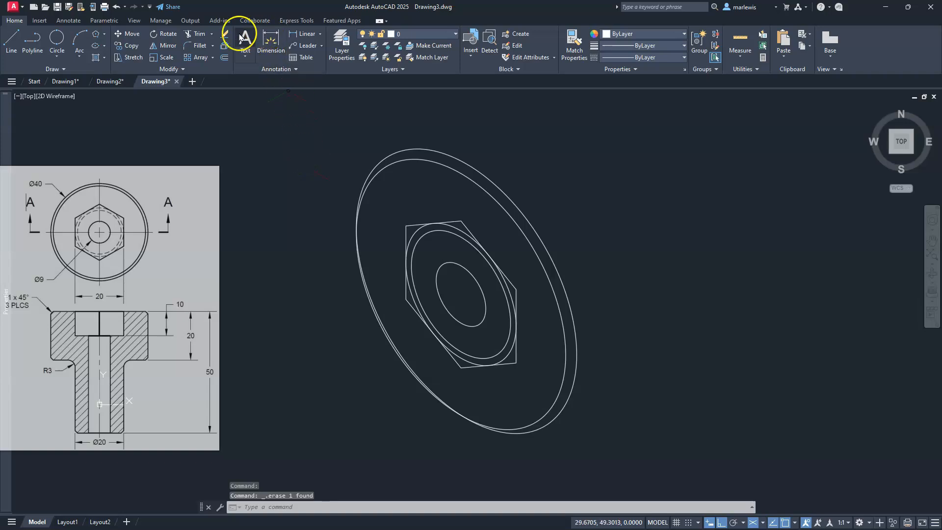
Step: Copy the shifted outermost isocircle 18 units back along the 30° axis
click(132, 46)
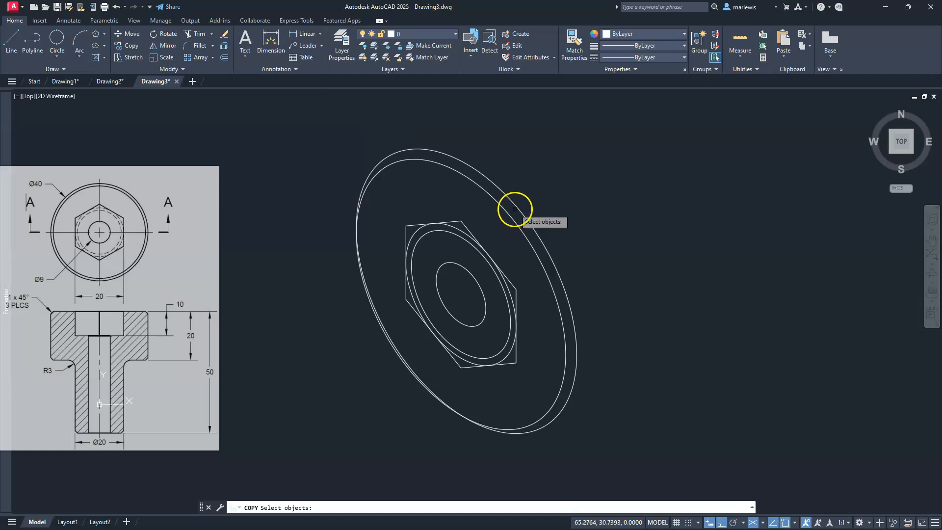
click(555, 264)
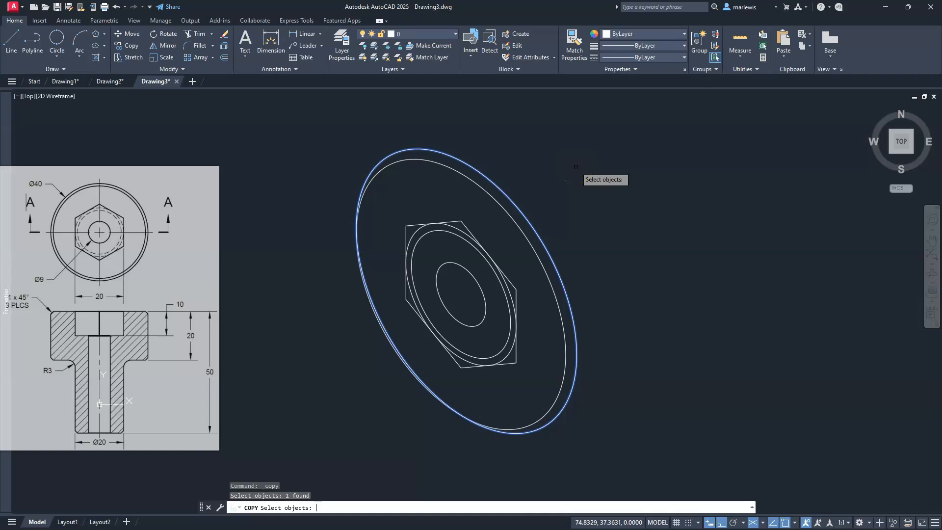
key(Return)
click(567, 239)
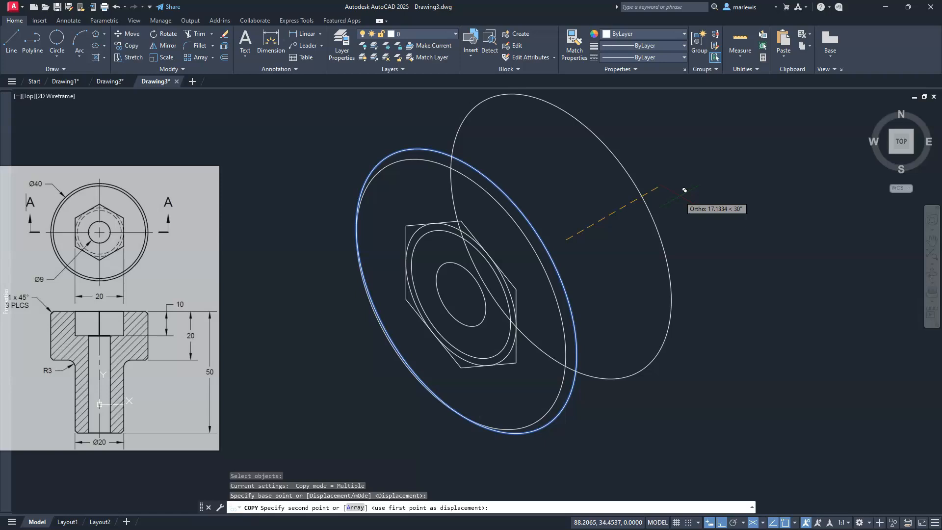
text(18)
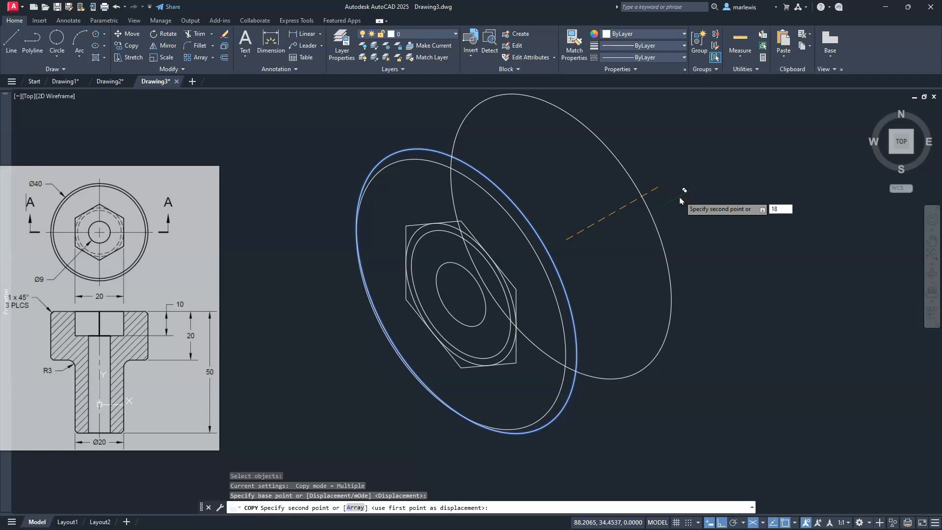
key(Return)
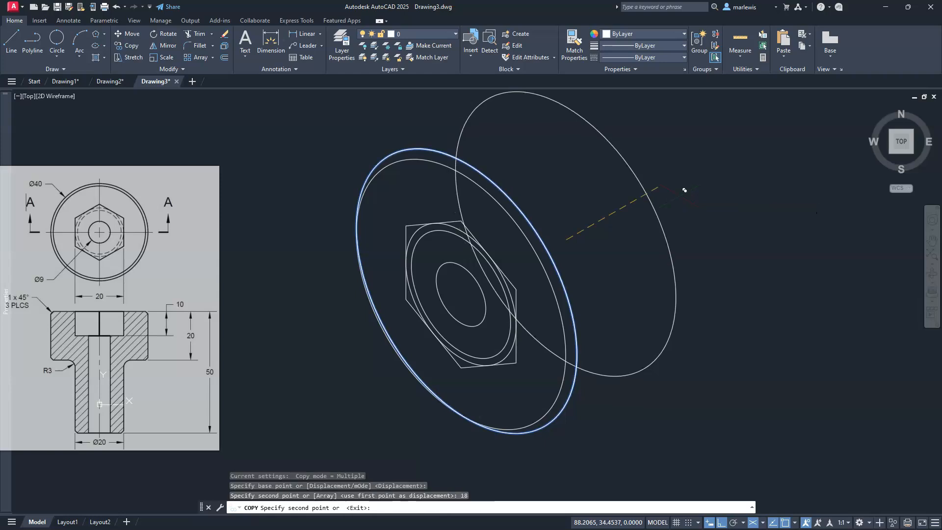
Step: Draw a line along the 30° axis joining the upper edges of the front and rear outer isocircles
key(Escape)
key(Escape)
key(Escape)
shift+middle_drag(670, 197, 573, 260)
text(l)
key(Return)
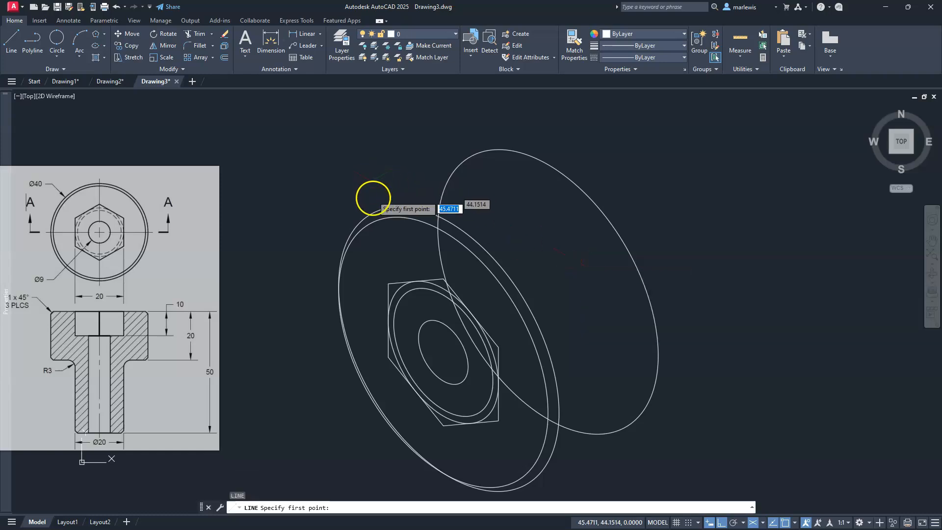
click(373, 212)
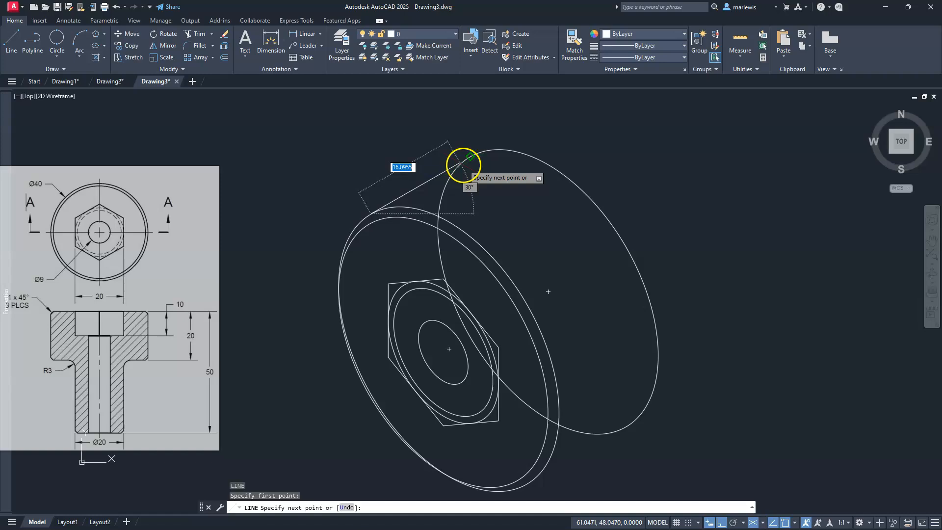
click(463, 165)
key(Escape)
key(Escape)
key(Escape)
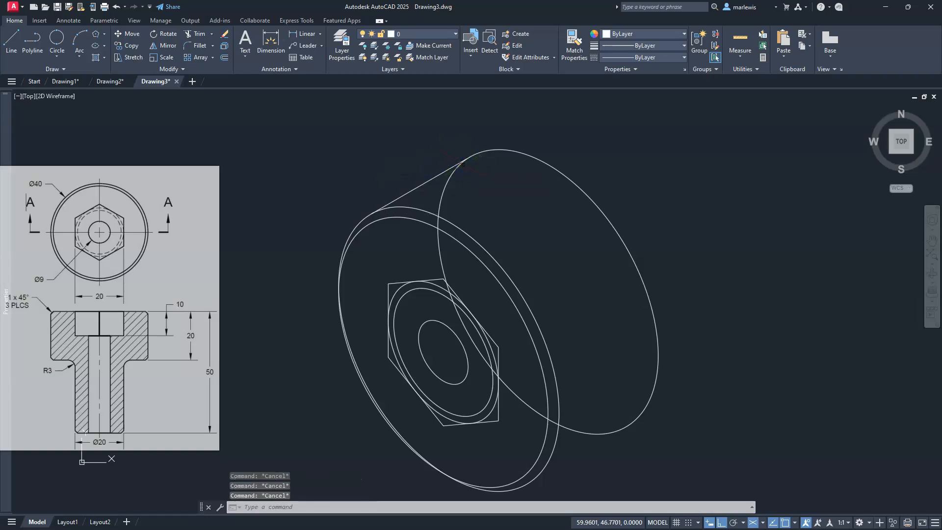
key(Return)
middle_drag(542, 431, 533, 391)
click(534, 454)
key(Escape)
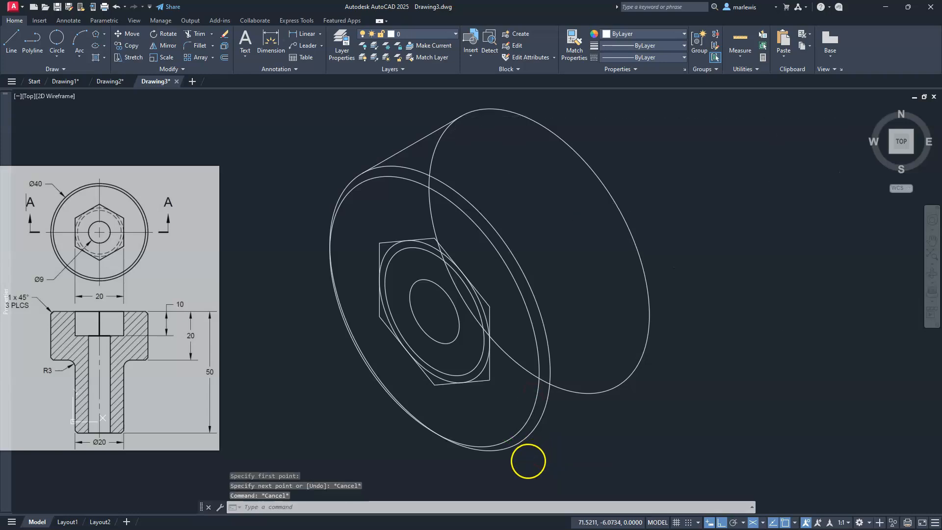
Step: Draw a line along the 30° axis joining the lower edges of the front and rear outer isocircles
key(Return)
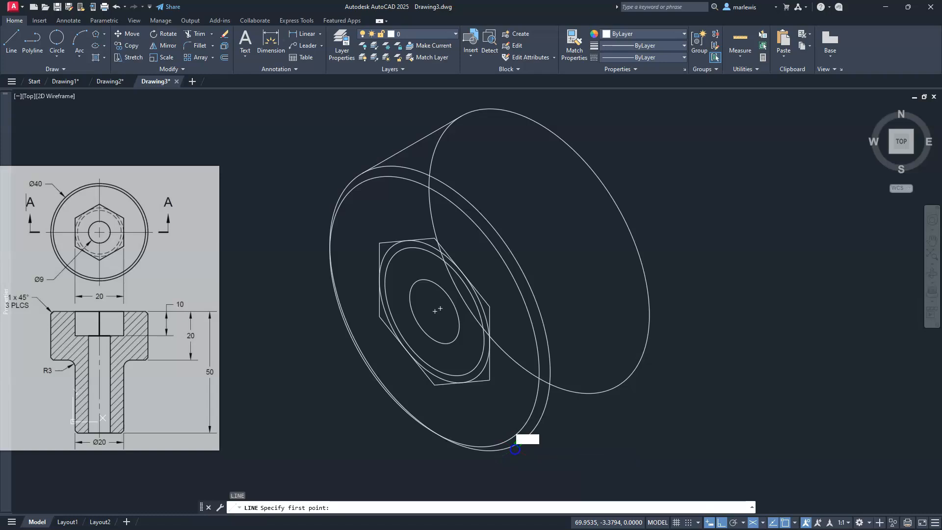
click(519, 442)
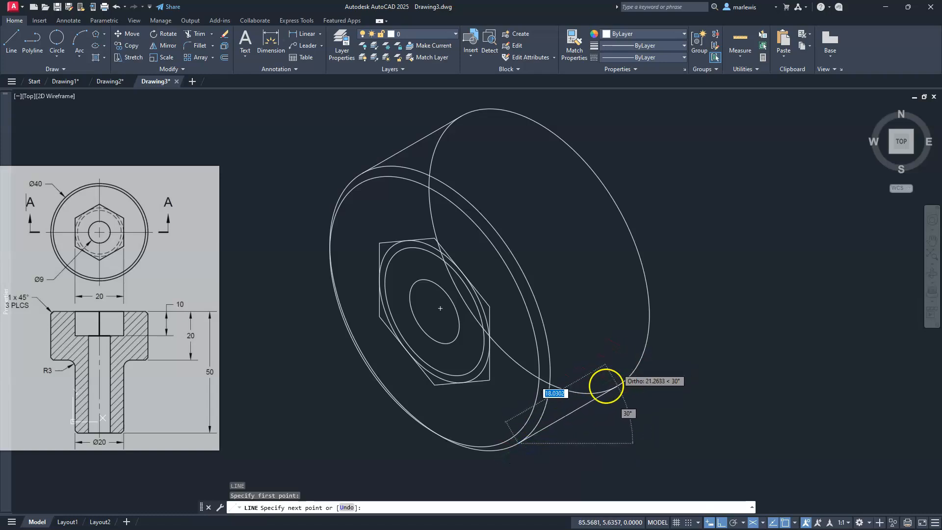
click(616, 385)
key(Escape)
key(Escape)
key(Escape)
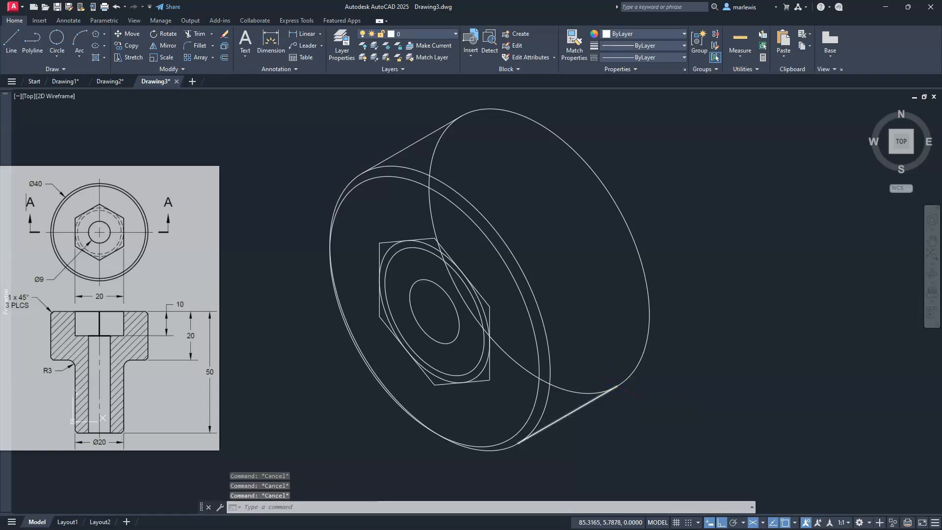
Step: Trim the hidden part of the rear isocircle, using the two 30° connecting lines as cutting edges
text(tr)
key(Return)
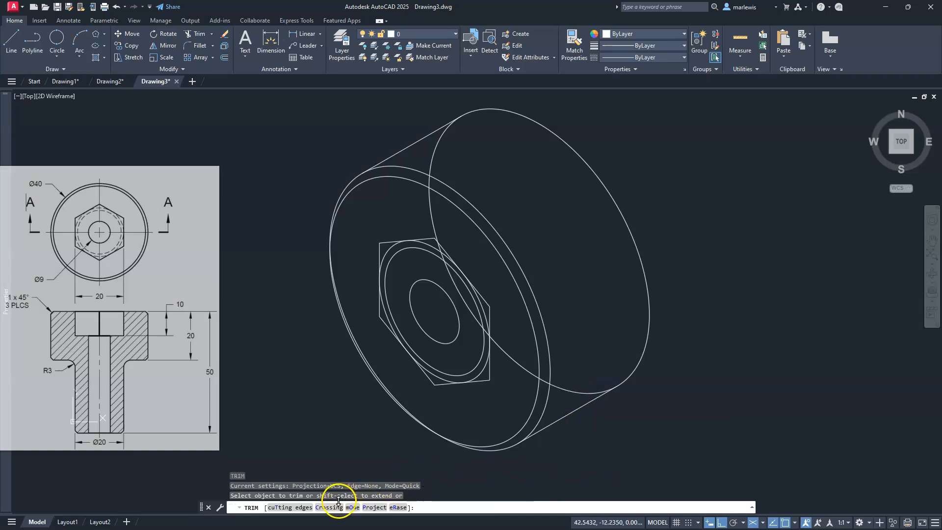
click(295, 508)
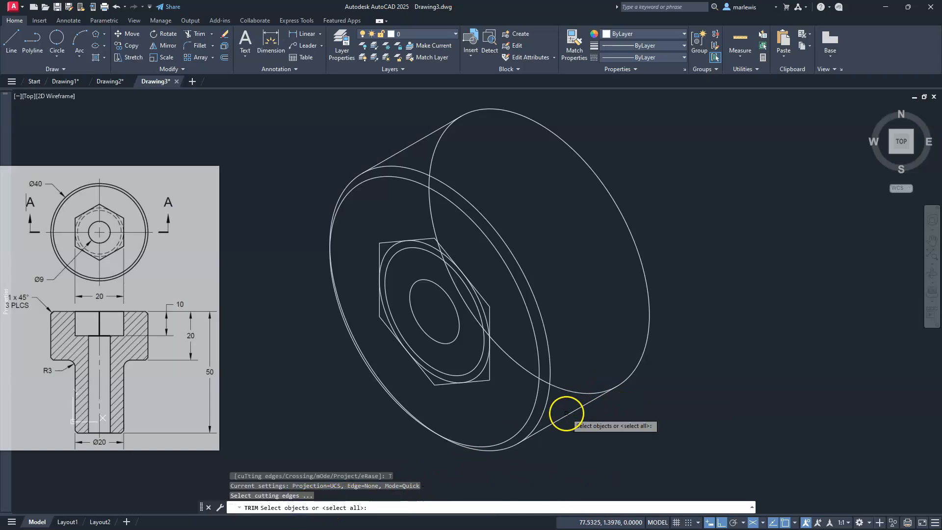
click(571, 413)
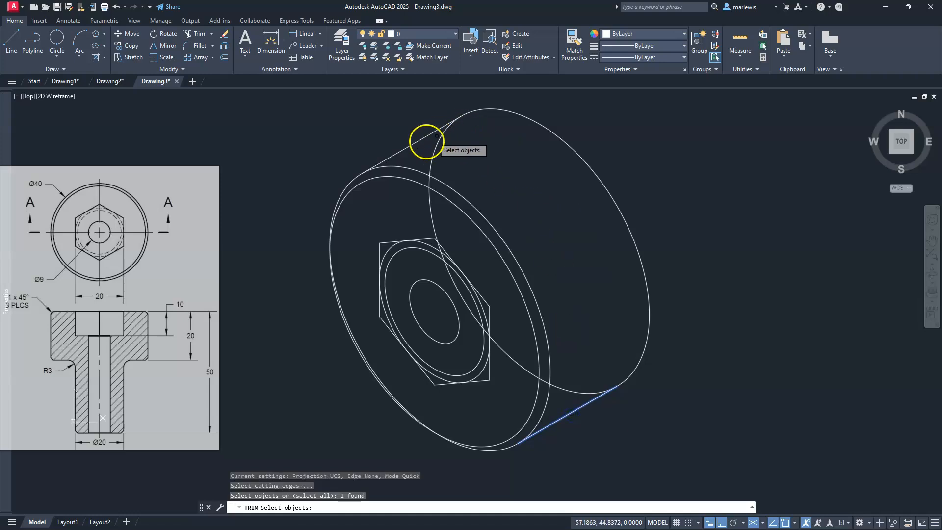
click(418, 142)
right_click(413, 142)
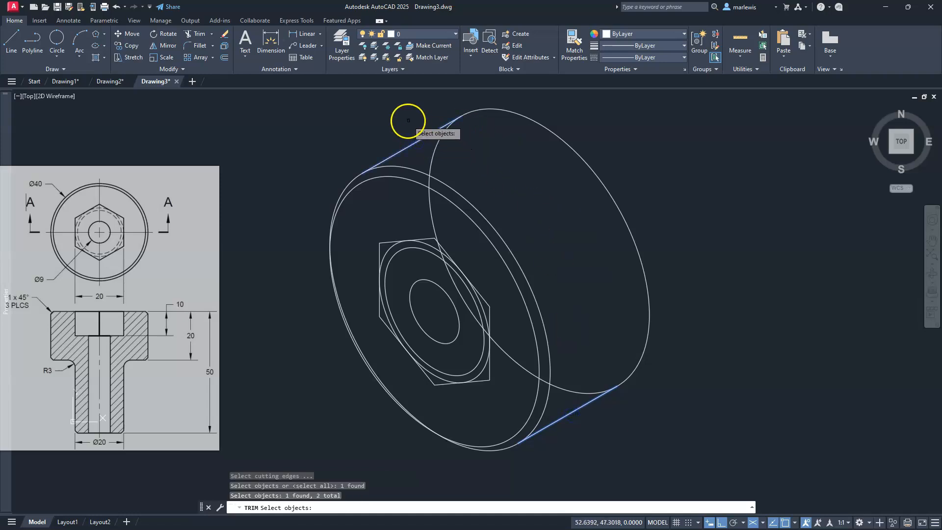
click(437, 146)
key(Escape)
key(Escape)
key(Escape)
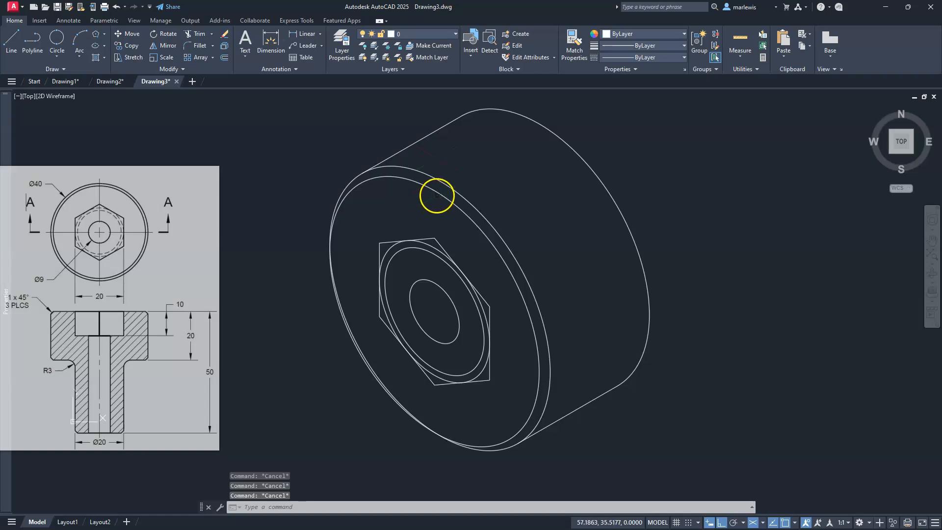
Step: Copy the front face's chamfer isocircle, just inside the outer one, 20 units back along the 30° axis
click(438, 197)
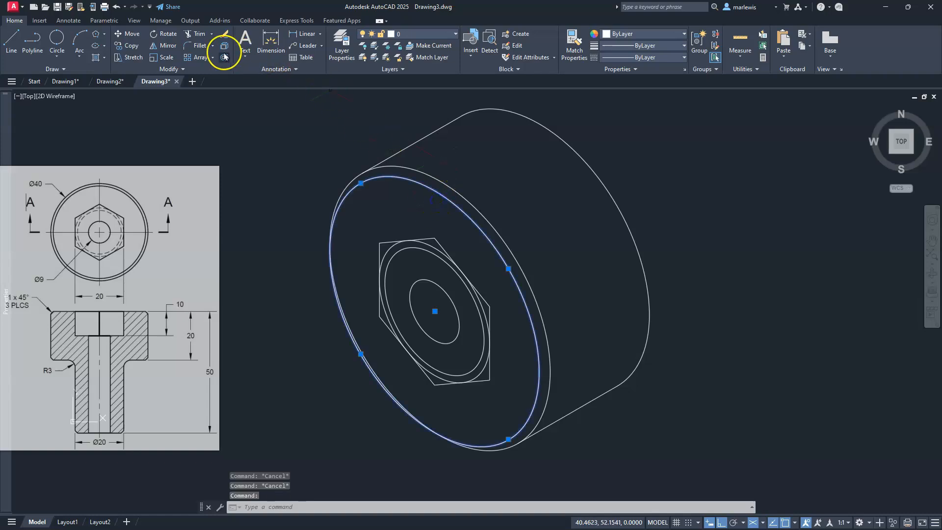
click(134, 46)
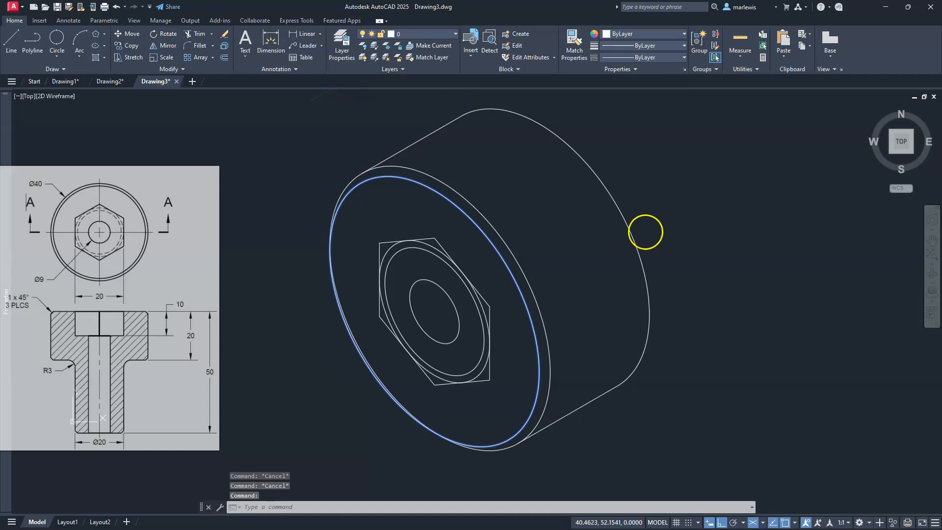
click(676, 345)
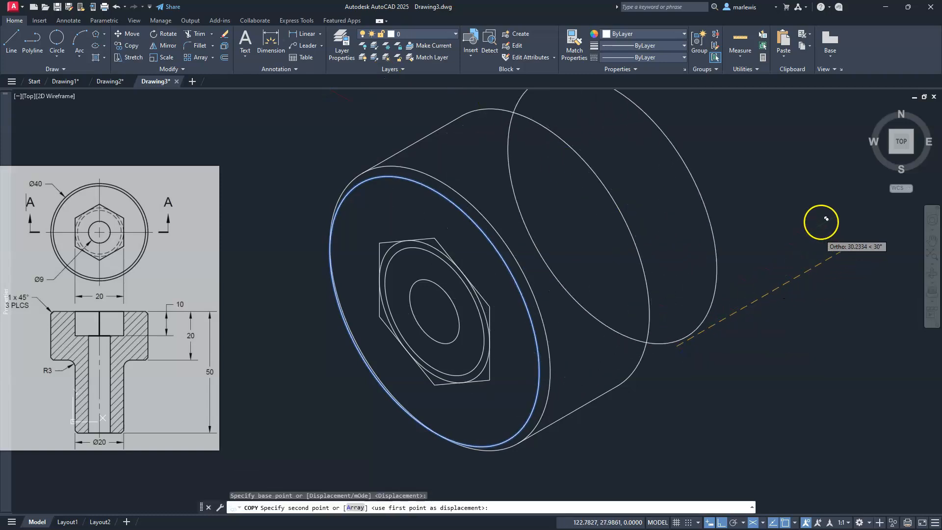
text(20)
key(Return)
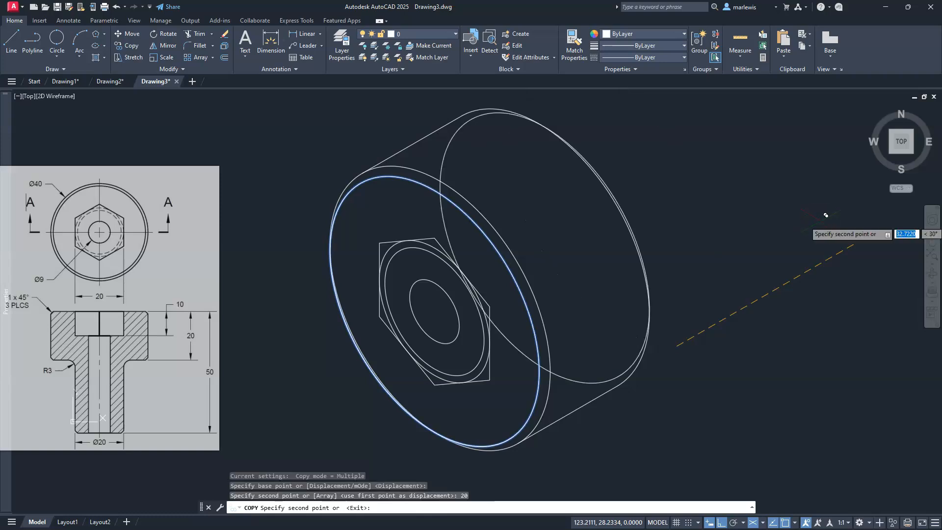
key(Escape)
key(Escape)
Step: Trim the hidden part of the copied rear isocircle, using the outer rear arc as the cutting edge
scroll(541, 134, up, 2)
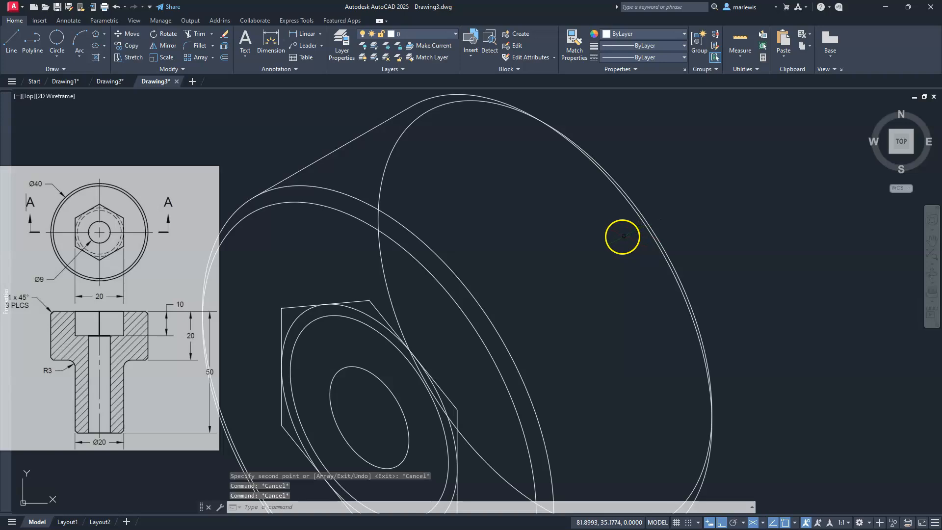
click(198, 34)
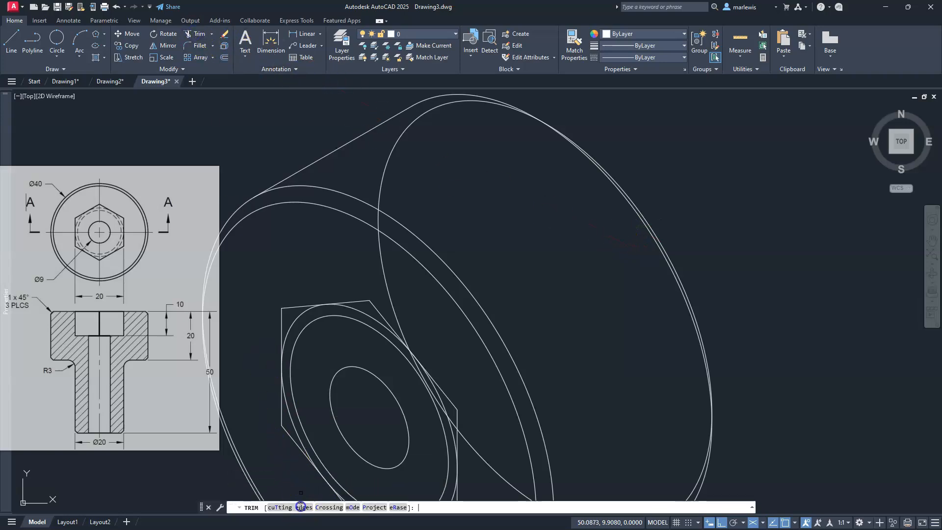
click(300, 506)
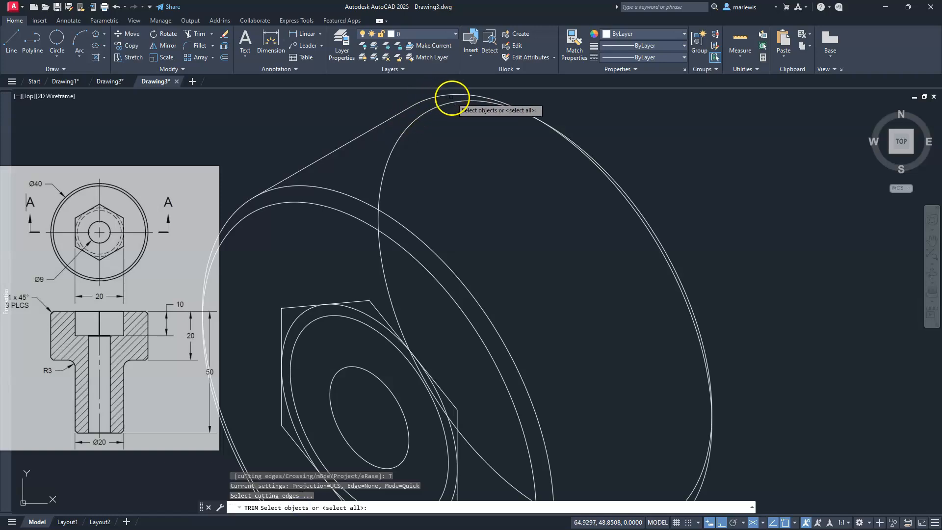
click(455, 96)
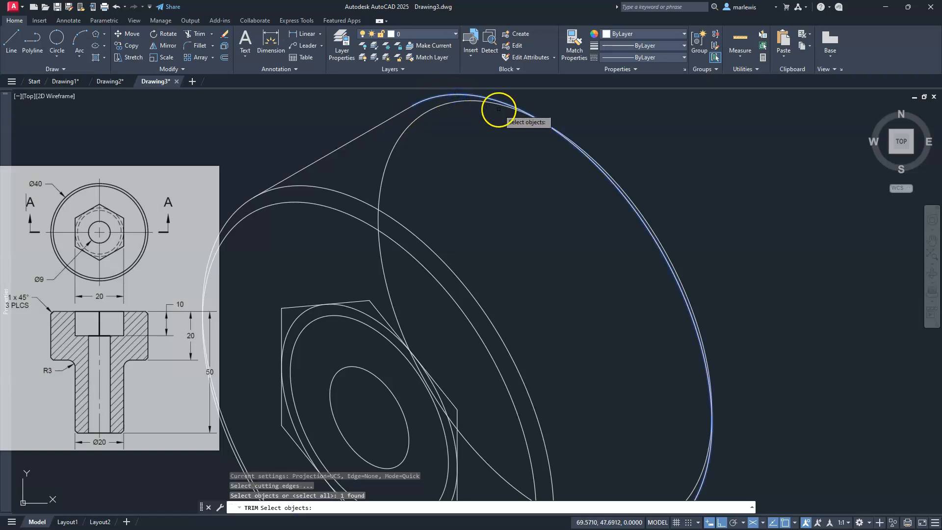
key(Return)
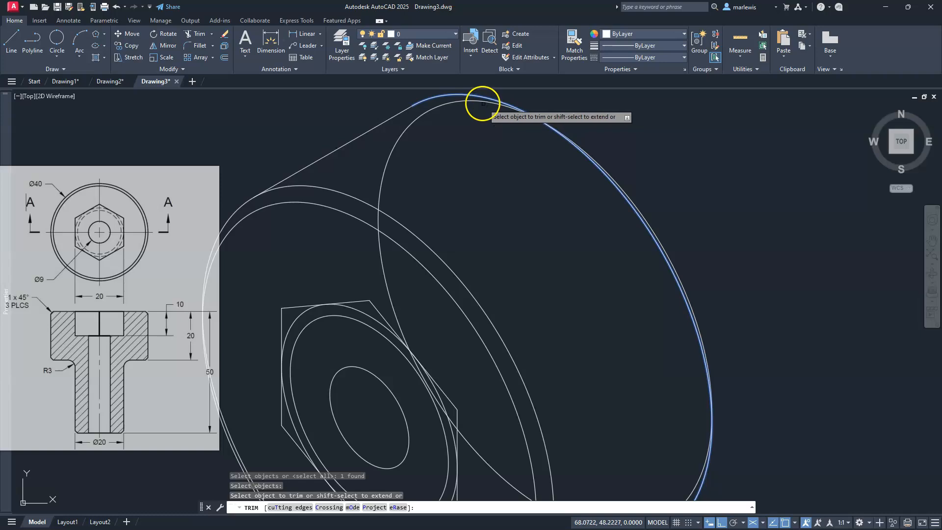
click(482, 103)
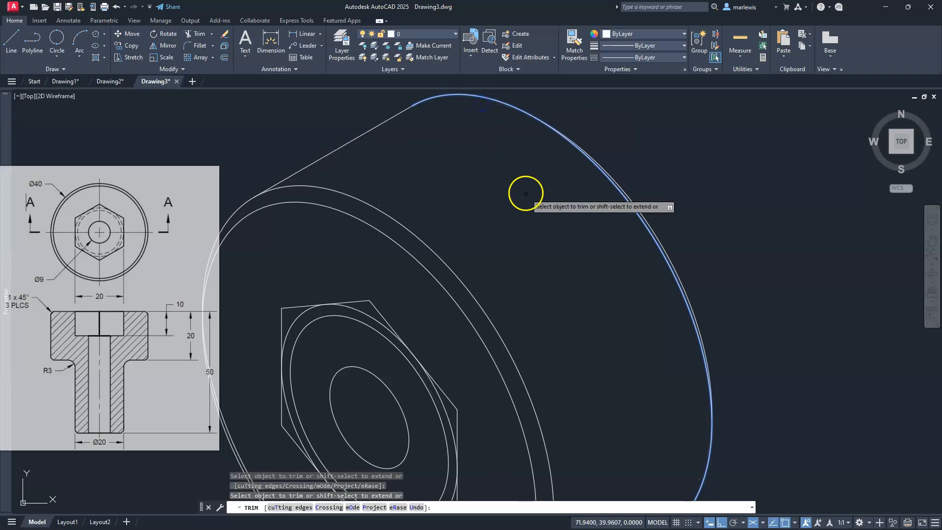
key(Escape)
key(Escape)
key(Escape)
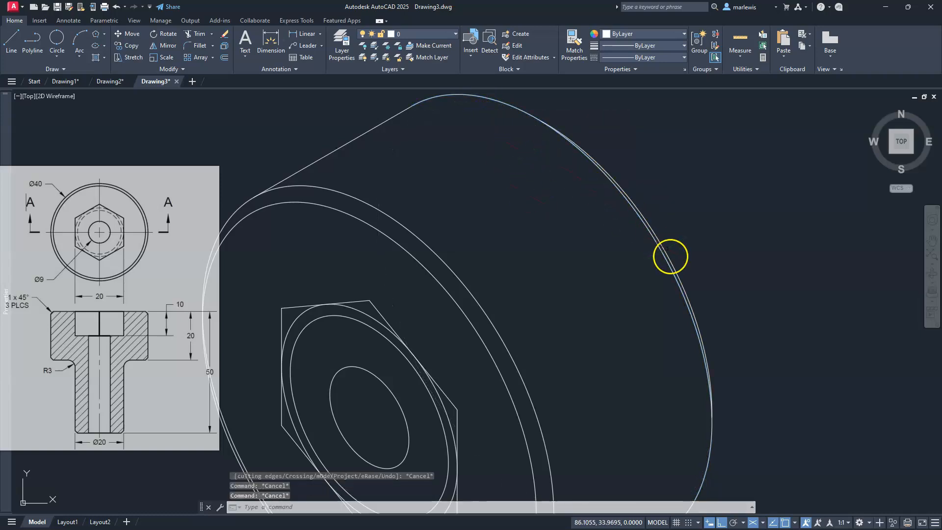
middle_drag(482, 387, 507, 218)
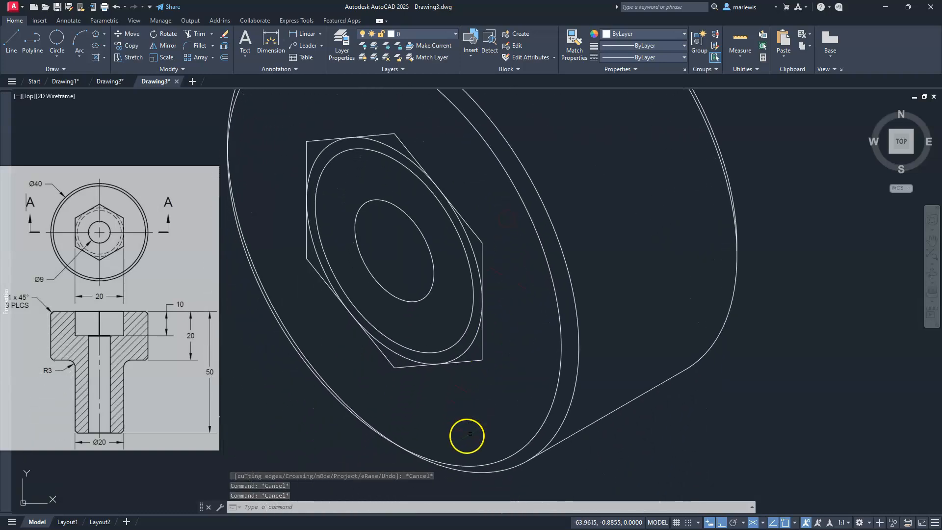
click(547, 417)
scroll(477, 400, down, 4)
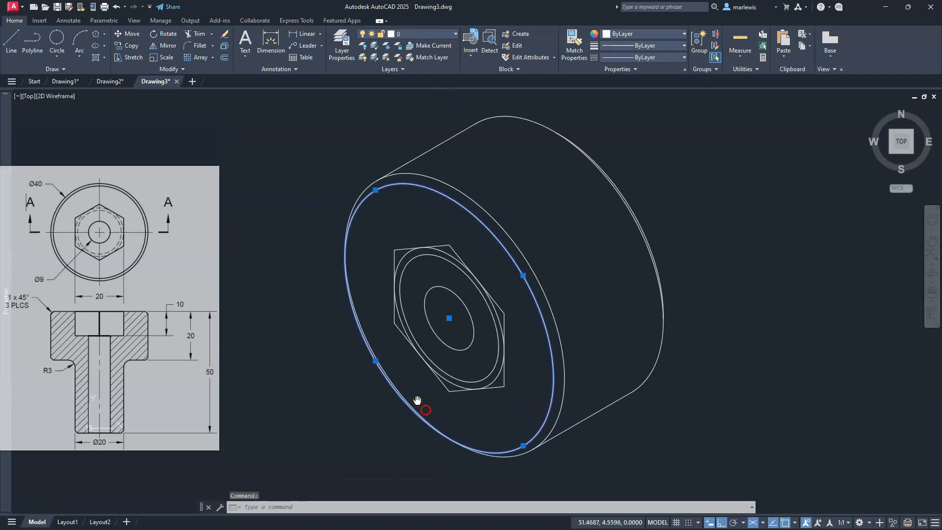
scroll(441, 422, up, 3)
key(Escape)
key(Escape)
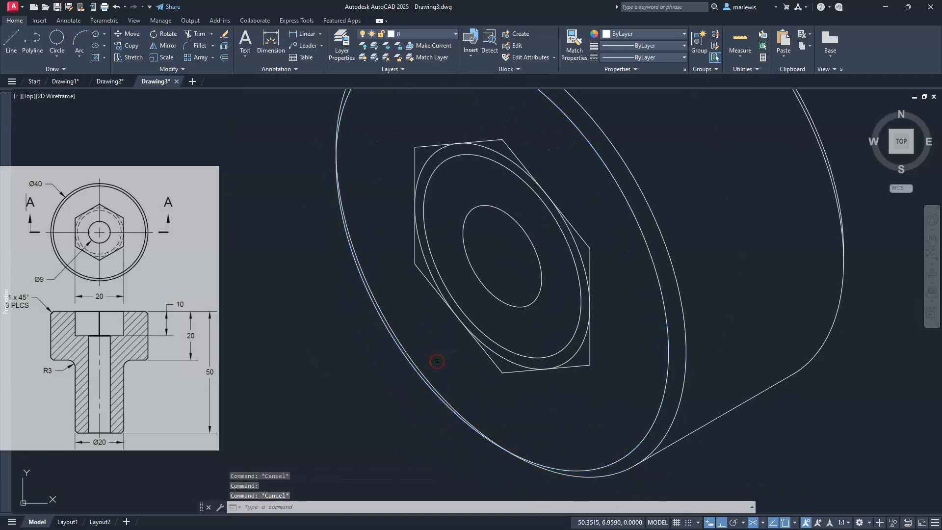
Step: Trim the part of the outer front isocircle lying inside the front face, using the front face isocircle as the cutting edge
text(tr)
key(Return)
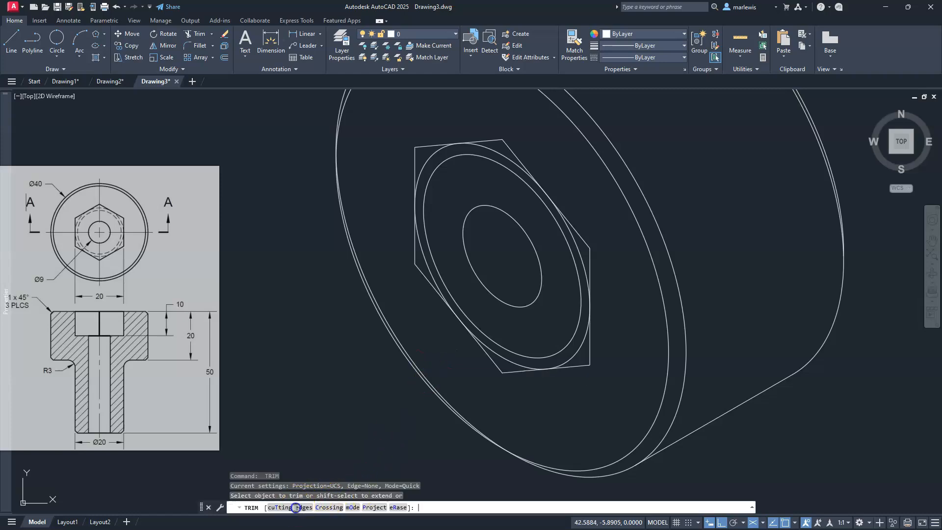
text(t)
key(Return)
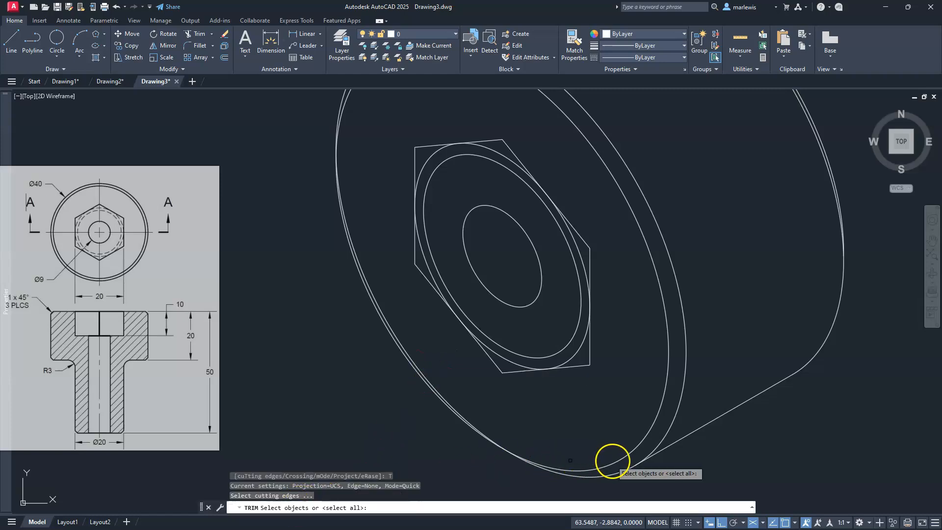
click(620, 459)
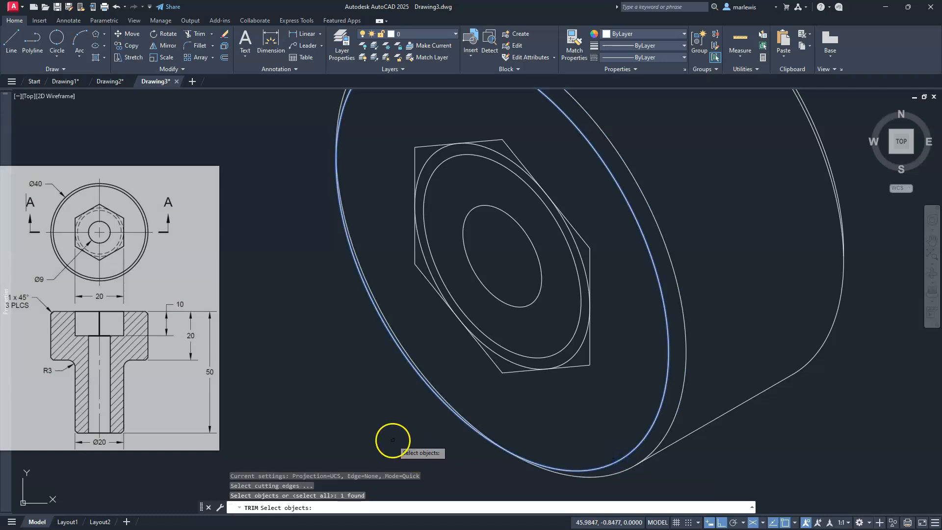
key(Return)
scroll(393, 388, up, 3)
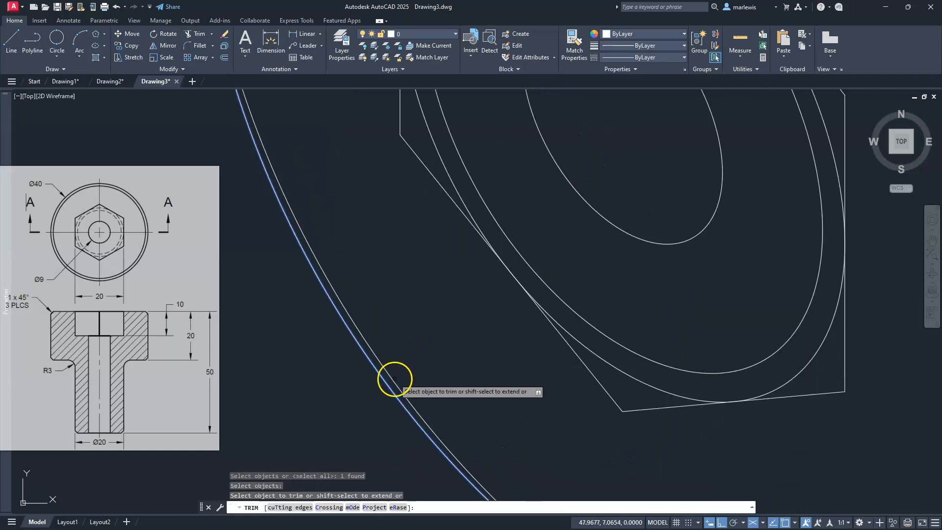
click(395, 380)
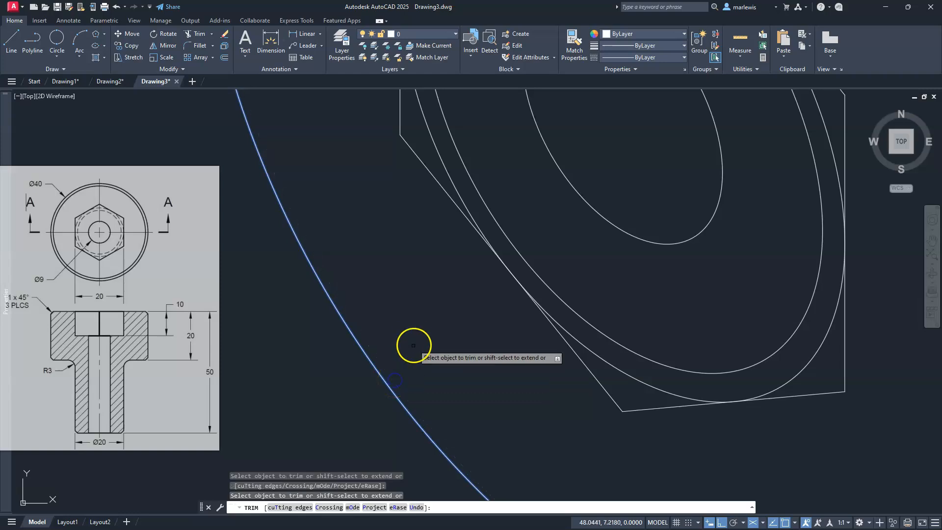
scroll(412, 342, down, 4)
key(Escape)
key(Escape)
key(Escape)
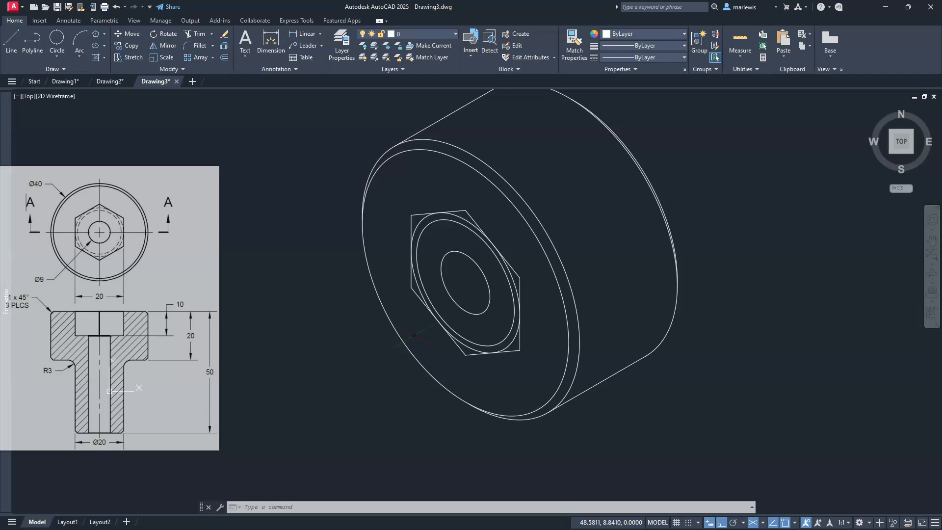
Step: Move the smaller of the two isocircles inside the hexagon 50 units back along the 30° axis
middle_drag(470, 364, 455, 399)
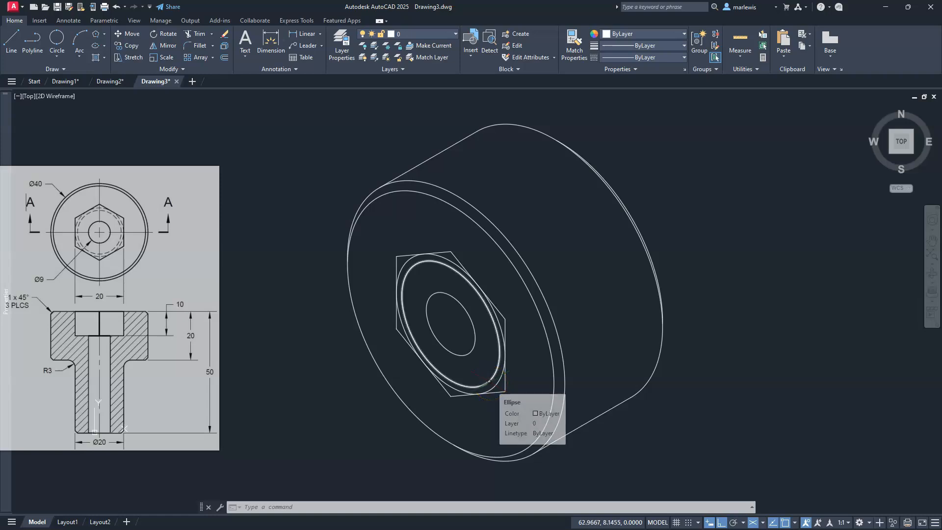
click(489, 381)
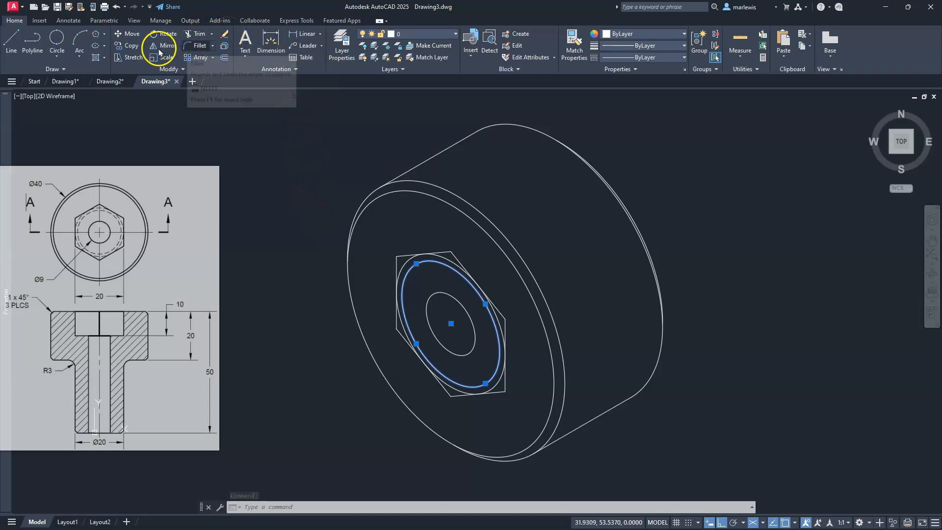
click(131, 34)
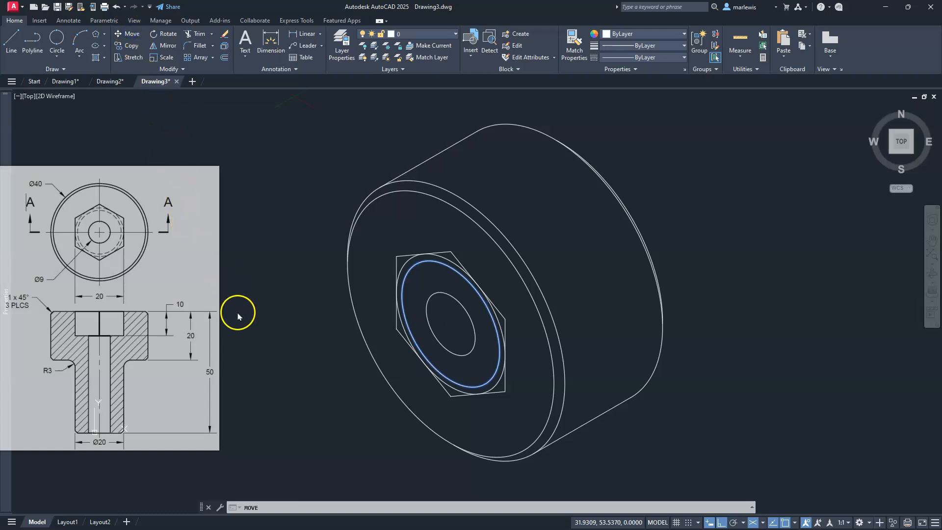
click(158, 319)
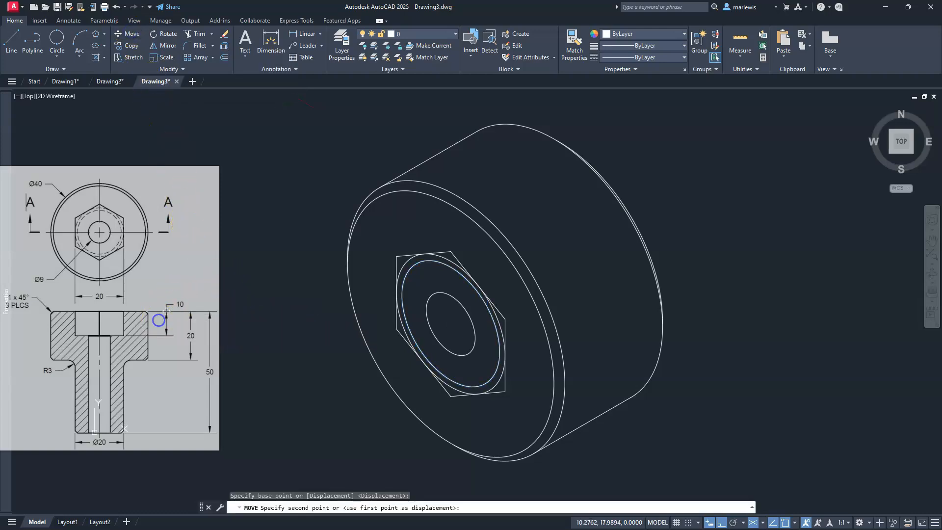
text(50)
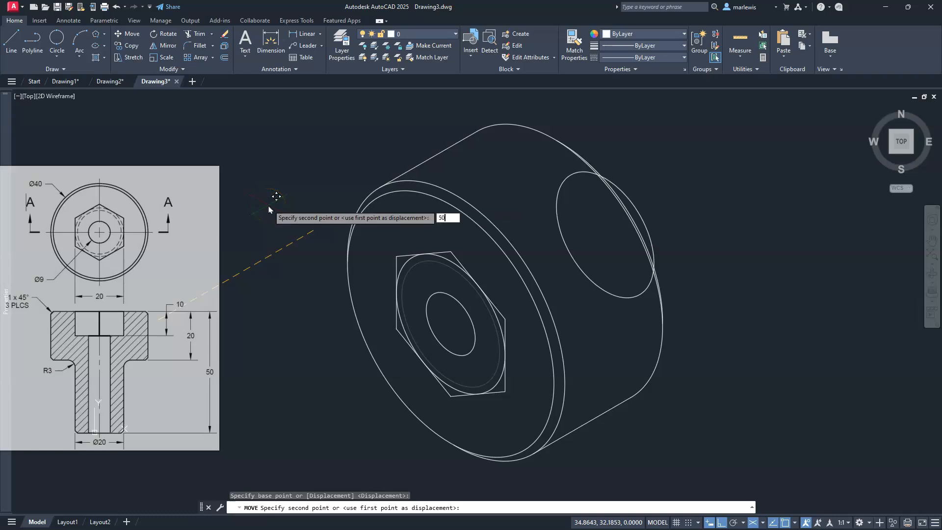
key(Return)
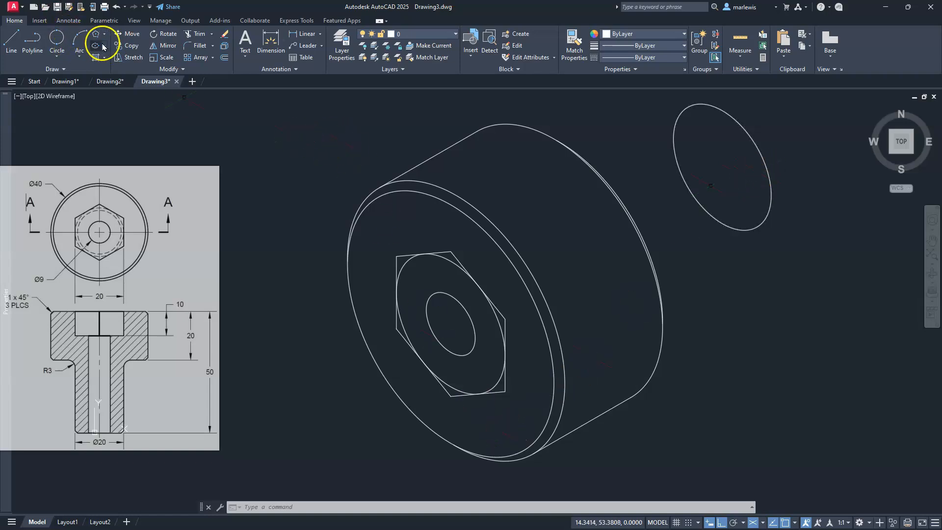
Step: Move the isocircle inscribed in the hexagon 49 units back along the 30° axis
click(130, 35)
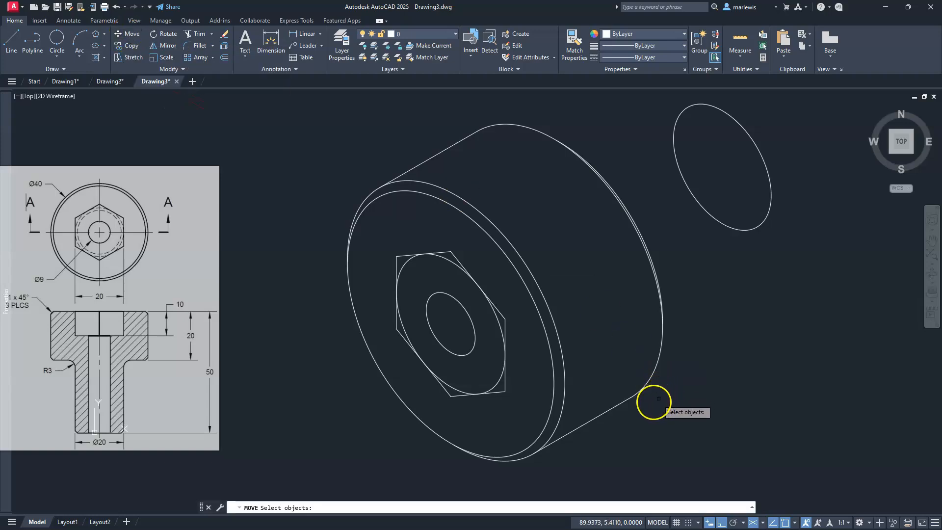
click(492, 389)
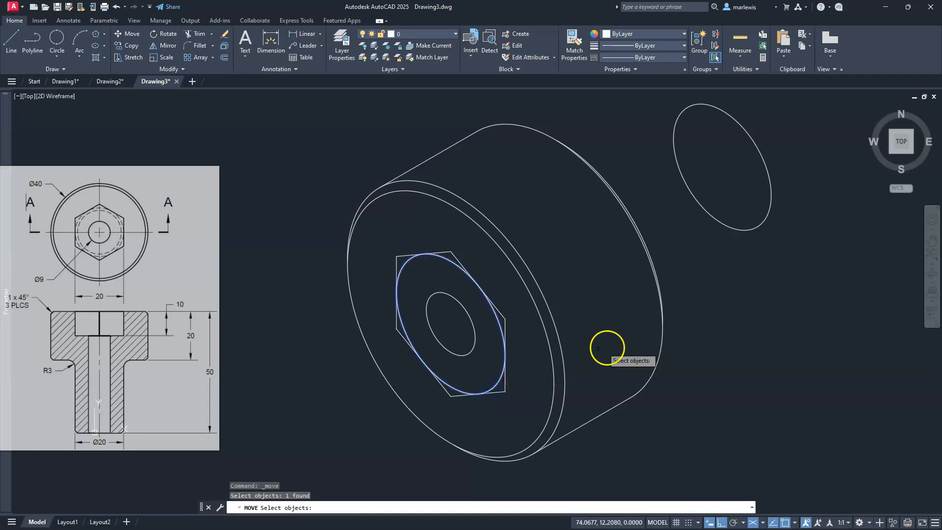
key(Return)
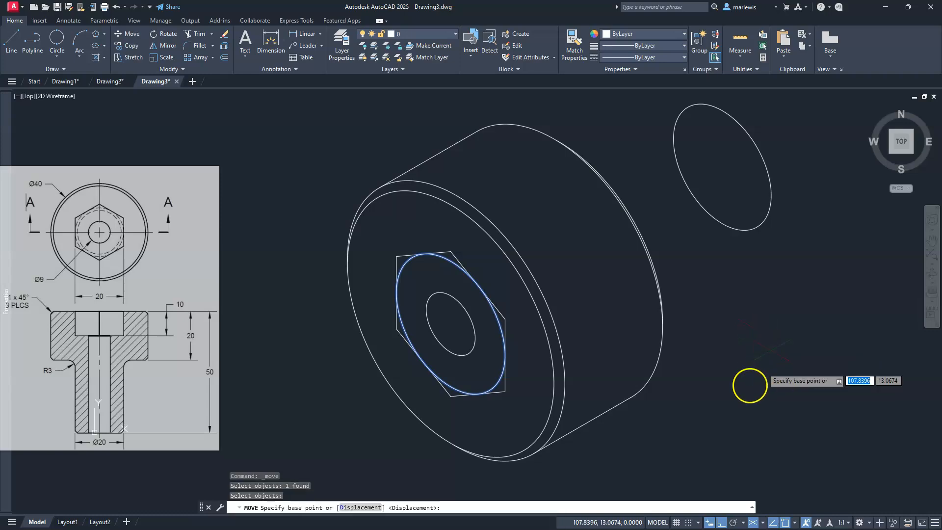
click(657, 425)
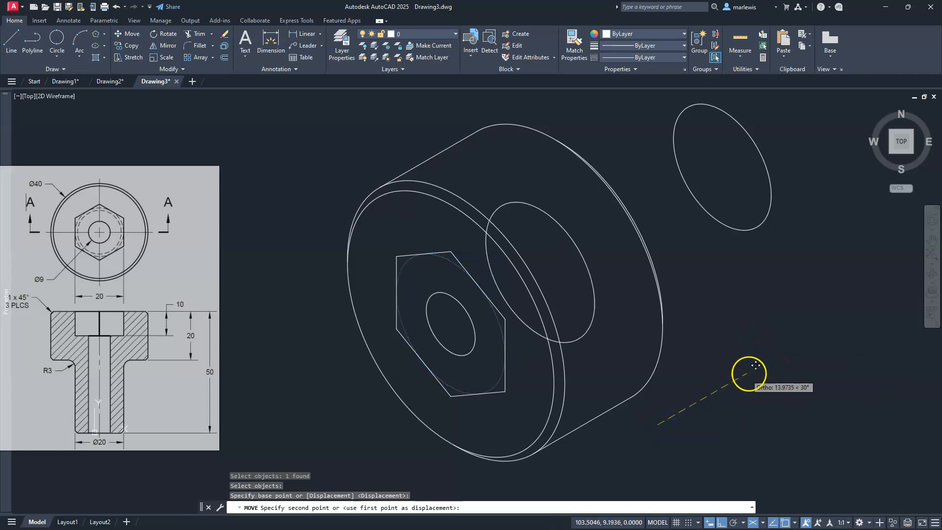
text(49)
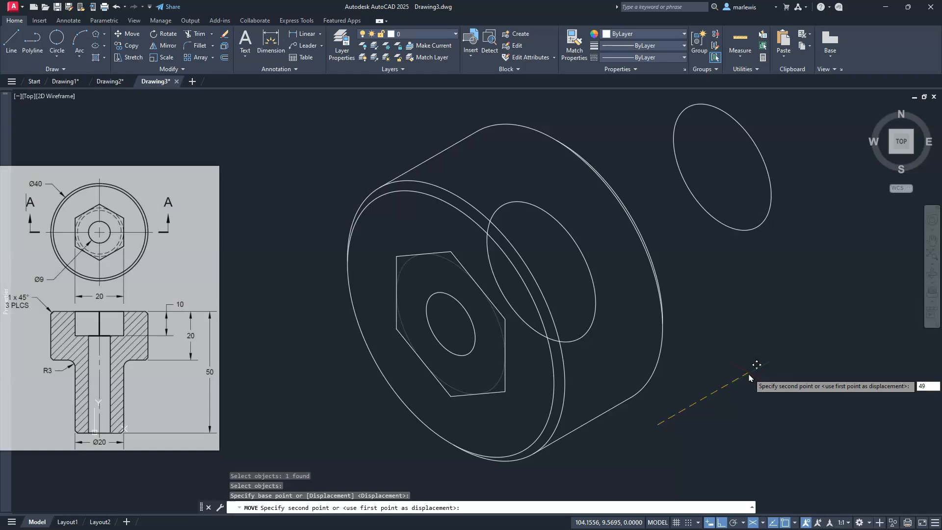
key(Return)
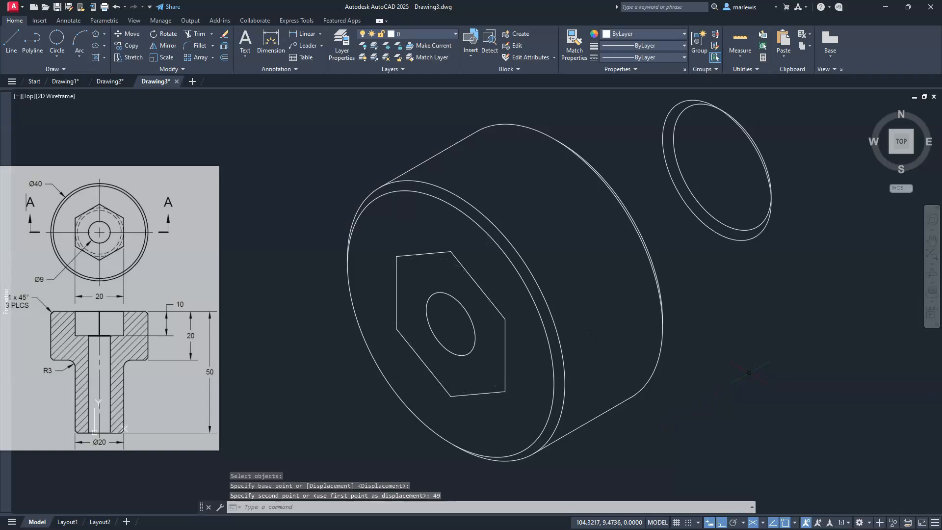
key(Escape)
key(Escape)
key(Escape)
Step: Draw the shank's upper and lower edge lines along the 30° axis from the larger shank-end isocircle into the head
middle_drag(678, 184, 592, 230)
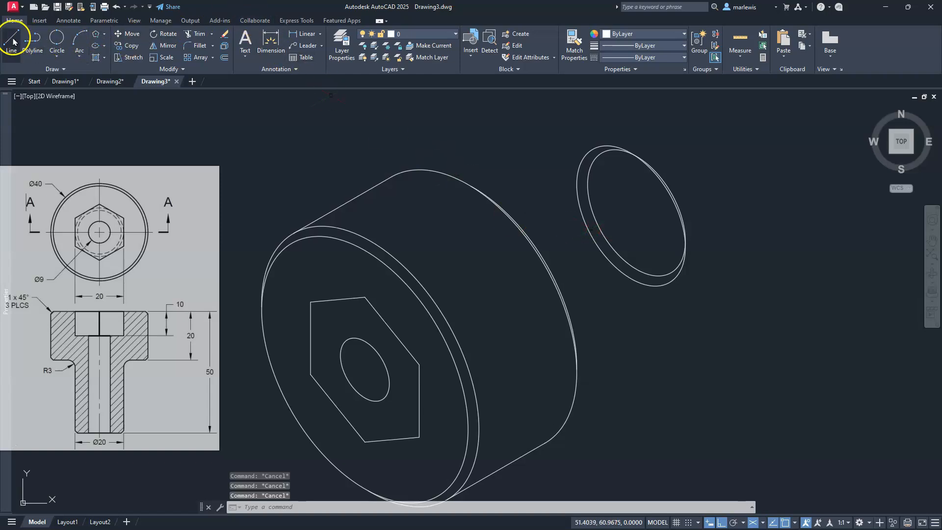
click(592, 150)
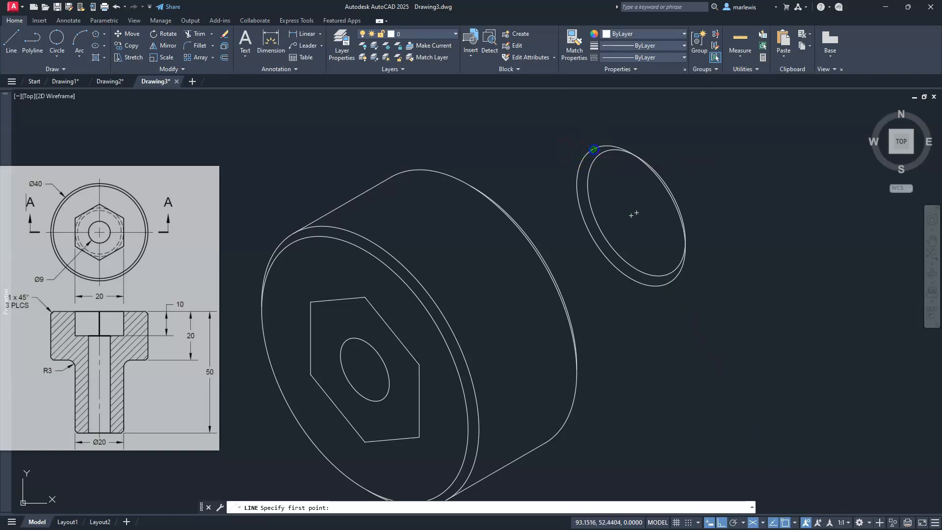
click(461, 225)
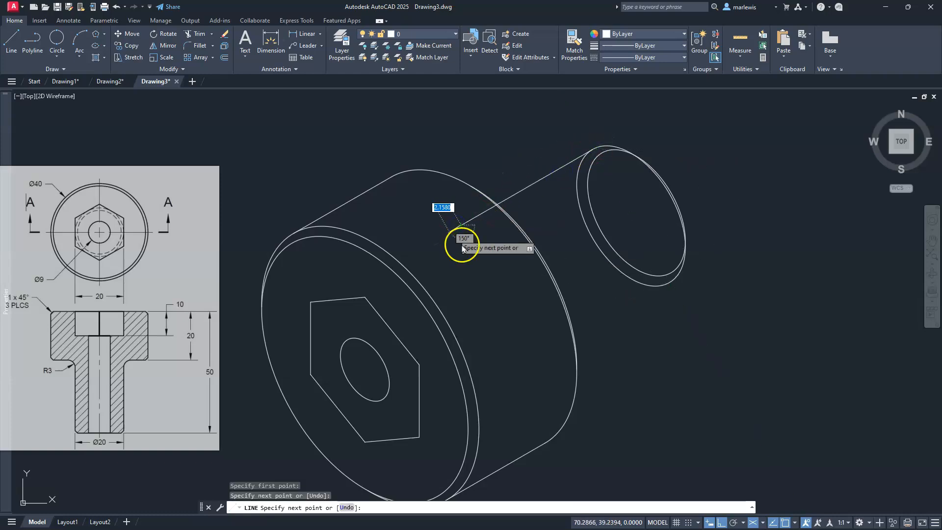
key(Escape)
key(Escape)
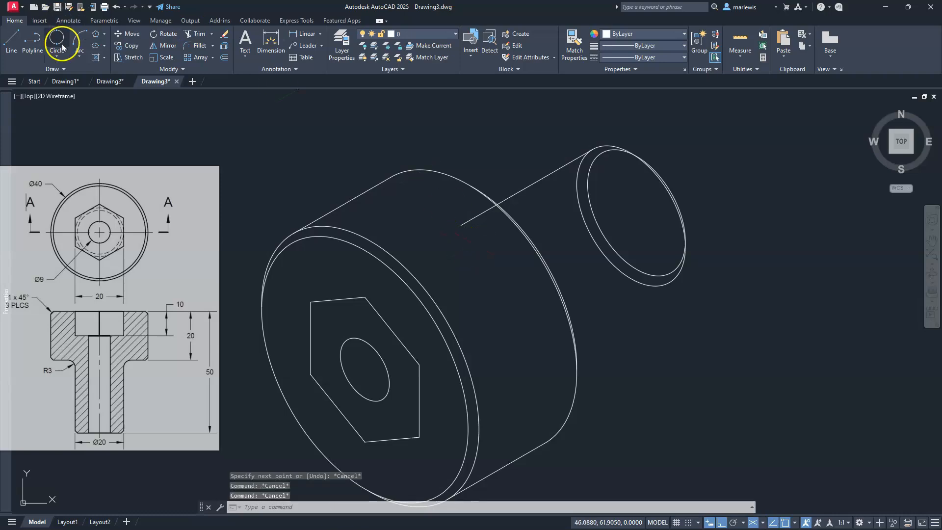
click(15, 44)
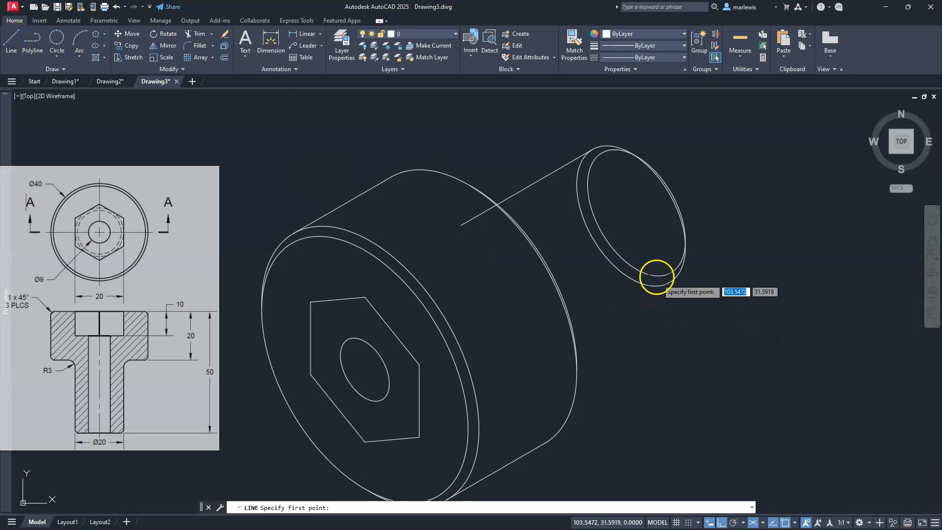
click(668, 283)
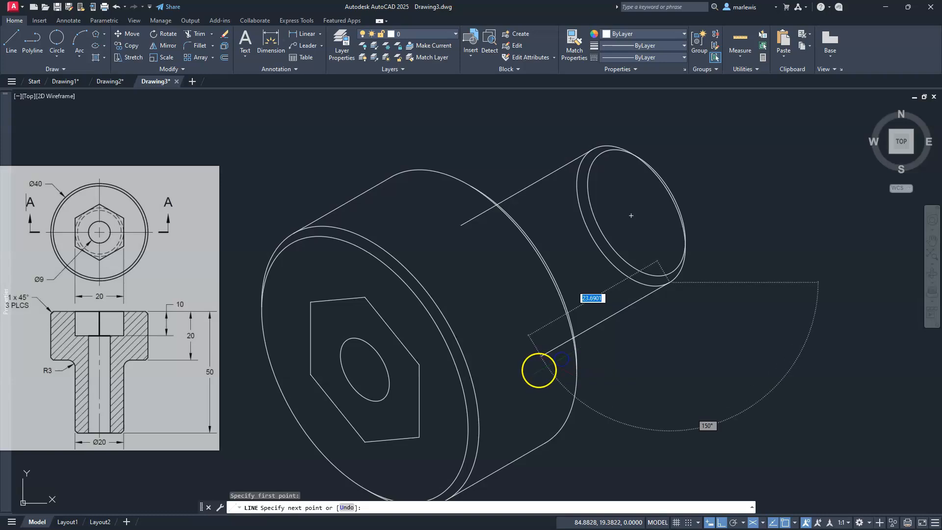
click(538, 370)
key(Escape)
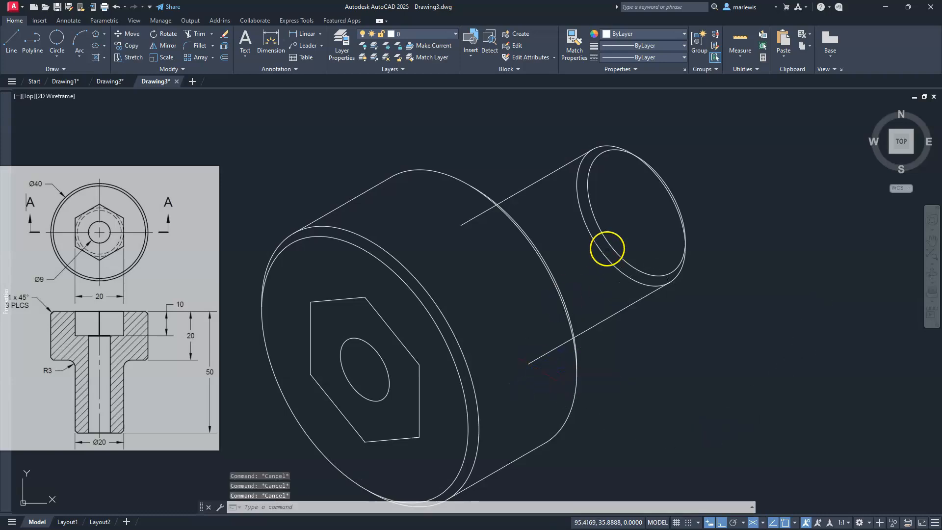
Step: Trim the part of the smaller shank-end isocircle lying inside the larger one, using the larger isocircle as the cutting edge
scroll(617, 210, up, 2)
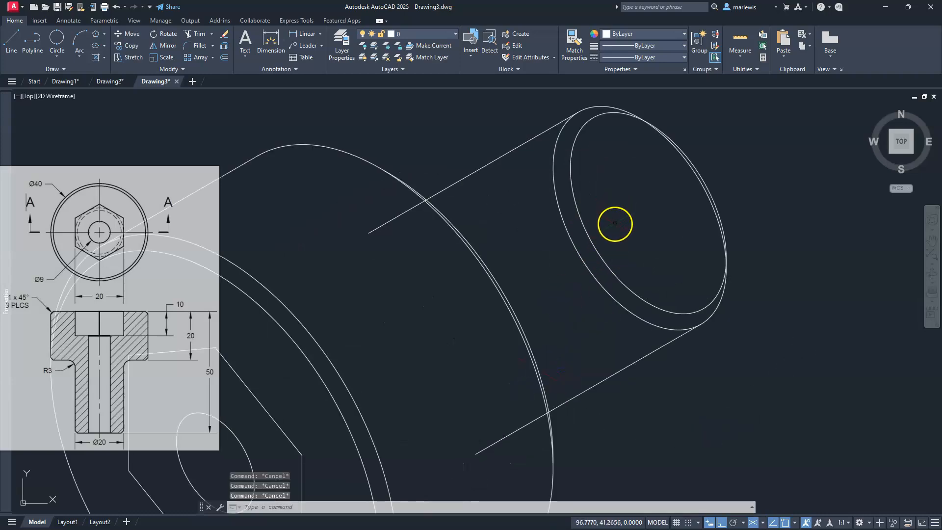
middle_drag(573, 241, 447, 263)
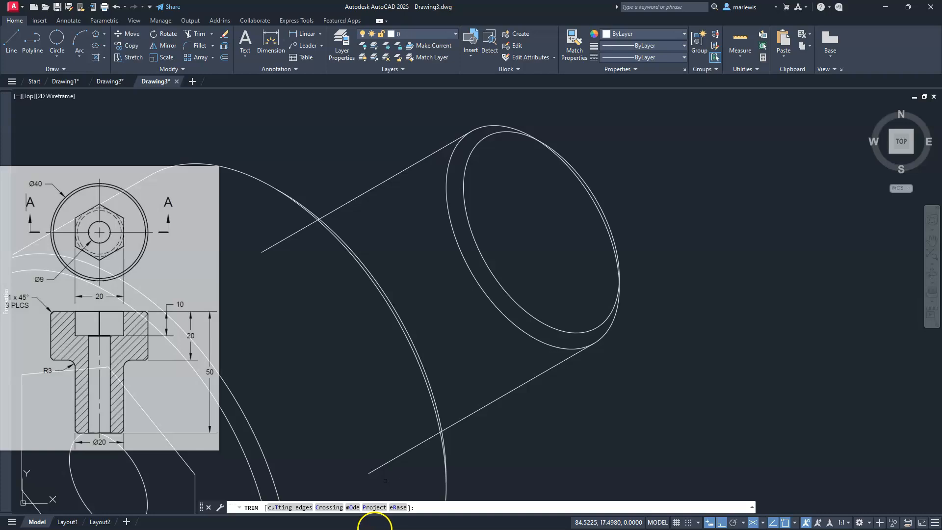
click(287, 508)
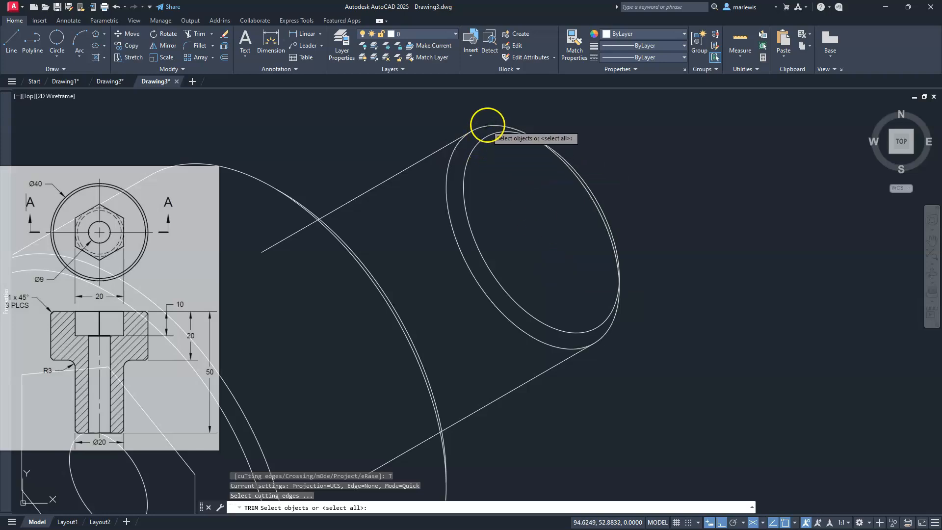
click(501, 127)
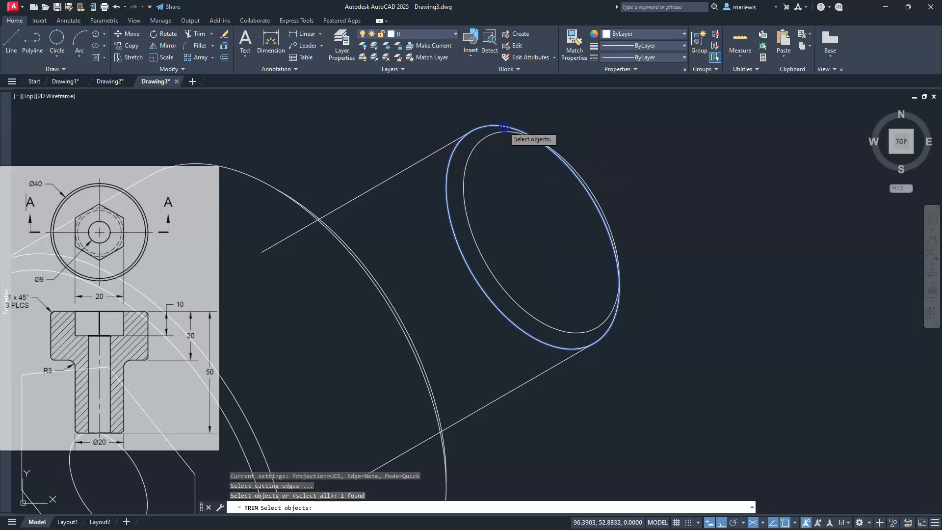
key(Return)
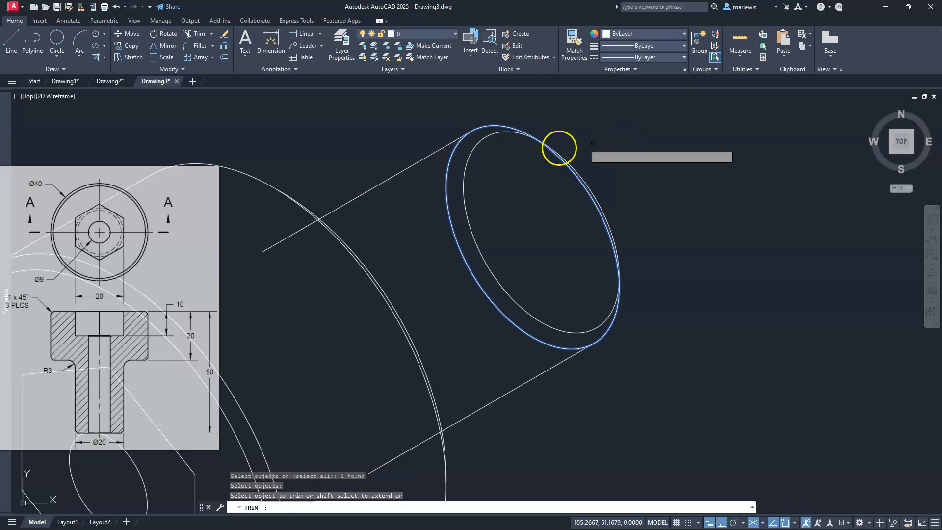
click(503, 132)
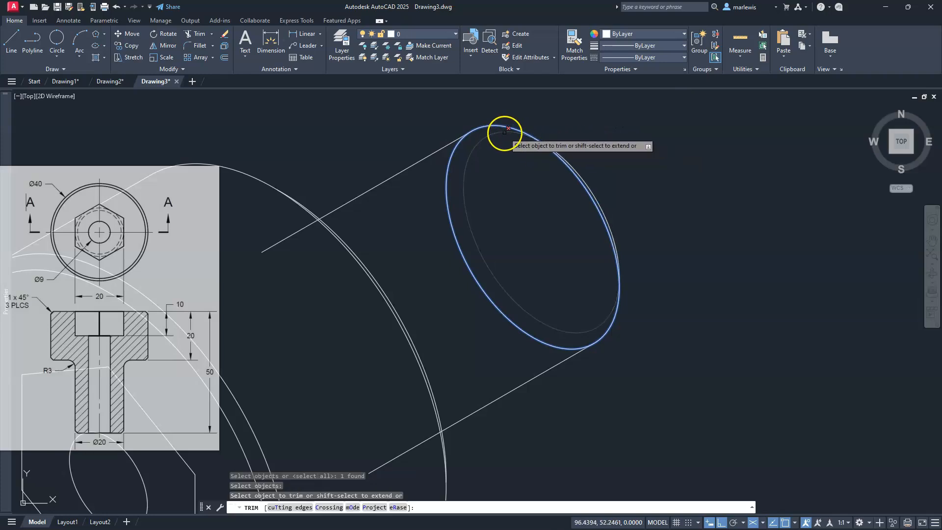
key(Escape)
key(Escape)
key(Escape)
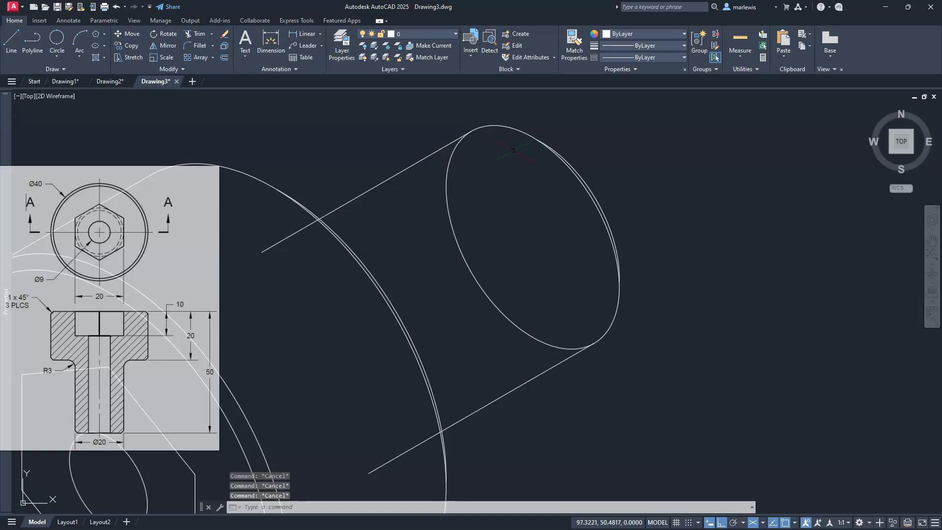
Step: Trim the larger shank-end isocircle between the two edge lines, and trim the upper edge line back to the head's rear outer arc
key(Return)
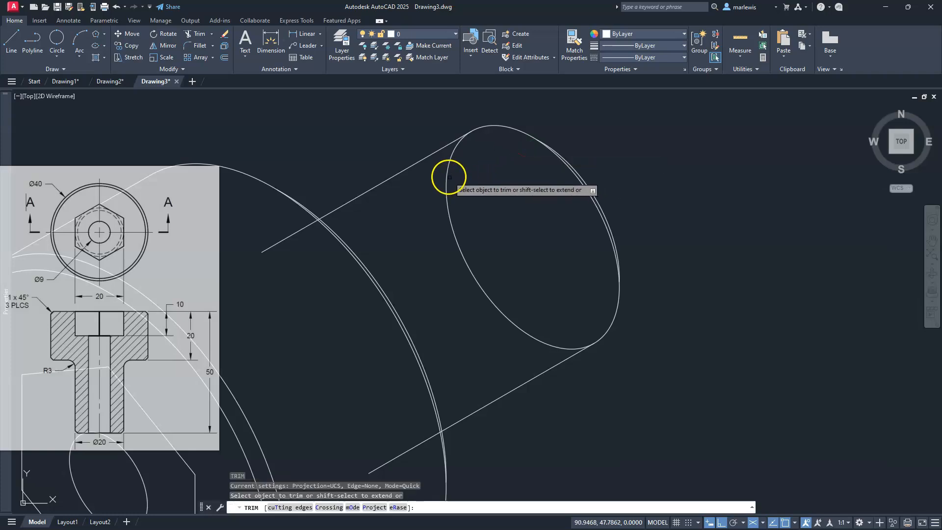
click(446, 176)
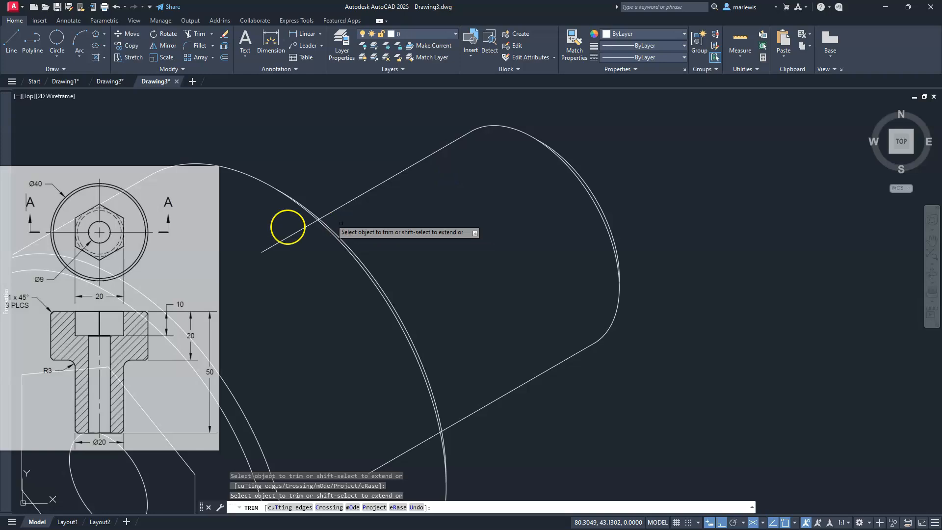
scroll(248, 251, up, 3)
scroll(488, 252, down, 4)
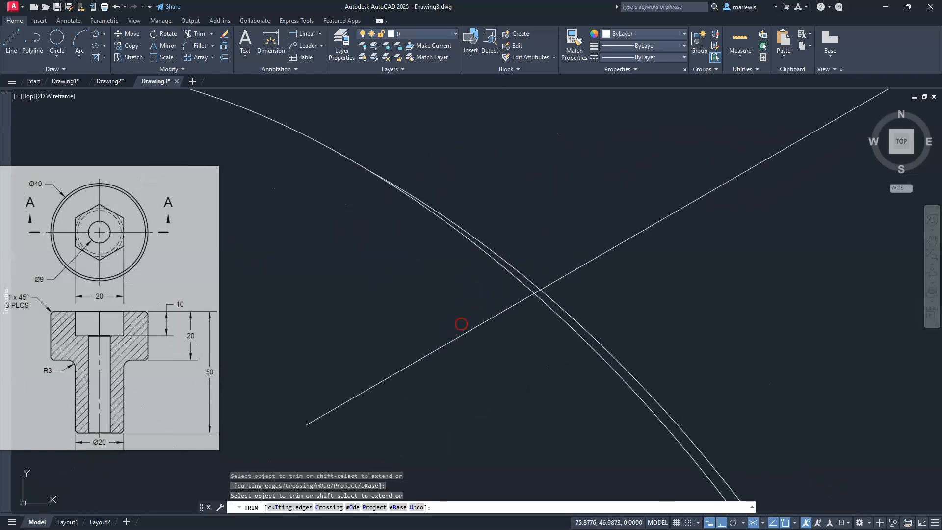
click(489, 320)
scroll(539, 285, up, 2)
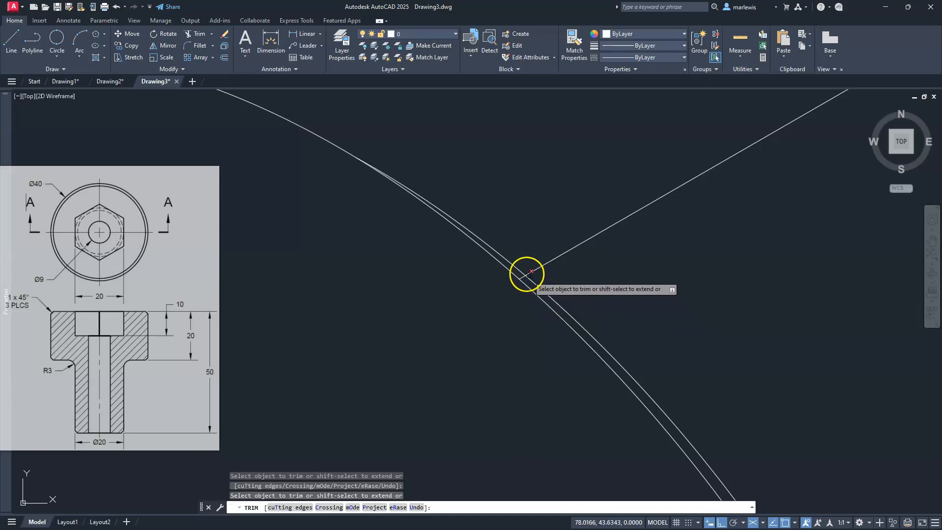
scroll(523, 276, down, 4)
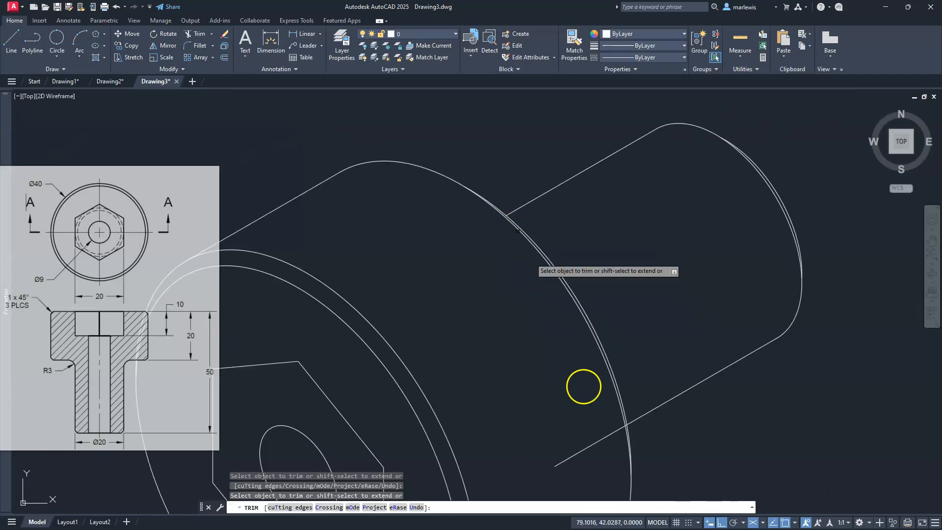
Step: Trim the shank's lower edge line back to the head's rear outer arc
scroll(669, 470, up, 3)
scroll(669, 471, up, 2)
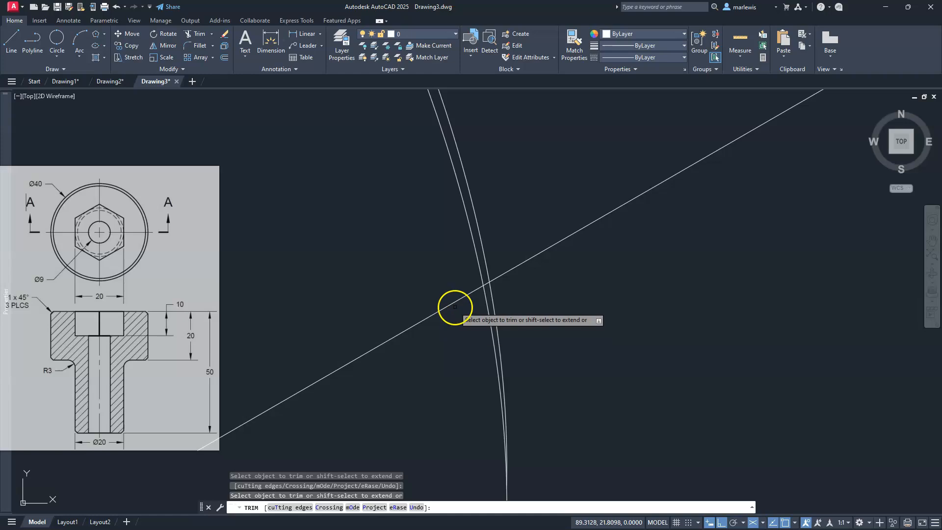
scroll(471, 289, up, 3)
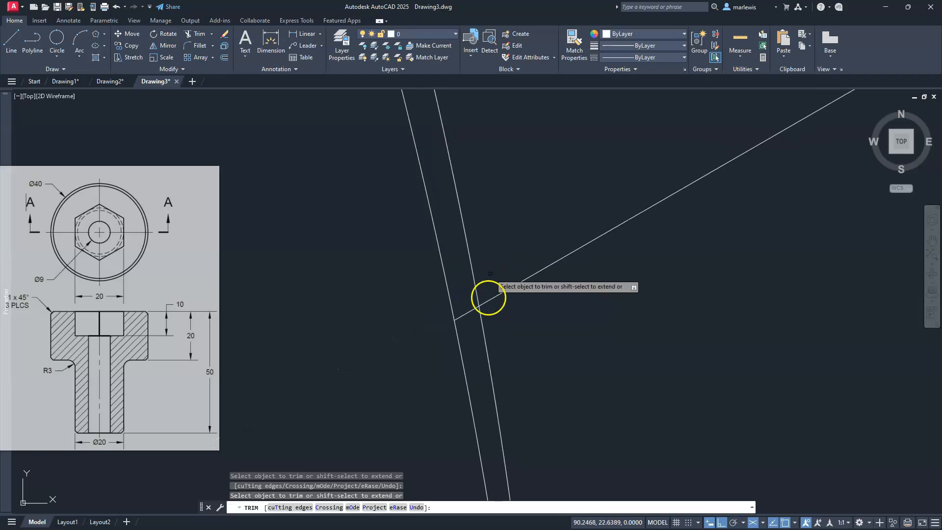
scroll(463, 314, down, 5)
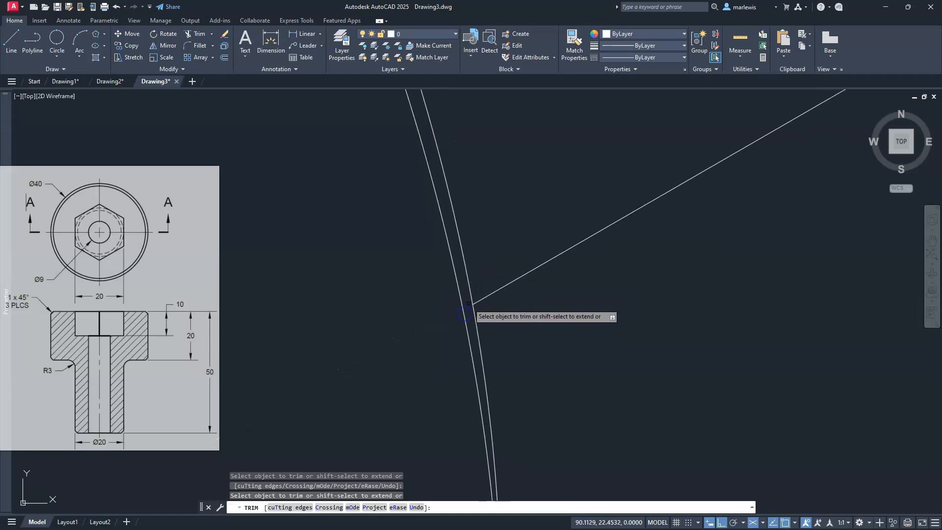
scroll(443, 349, down, 5)
key(Escape)
key(Escape)
key(Escape)
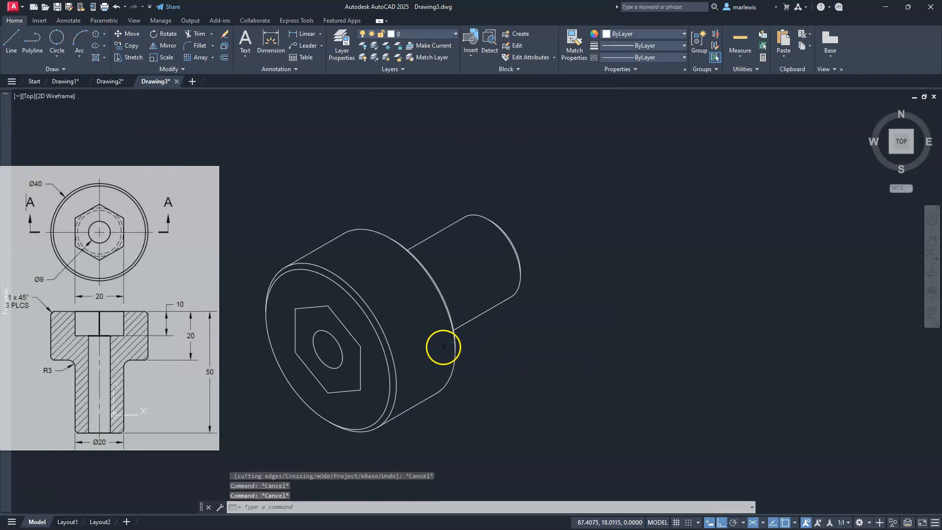
Step: Copy the hexagon on the head's front face 10 units back along the 30° axis to mark the socket depth
scroll(542, 278, up, 4)
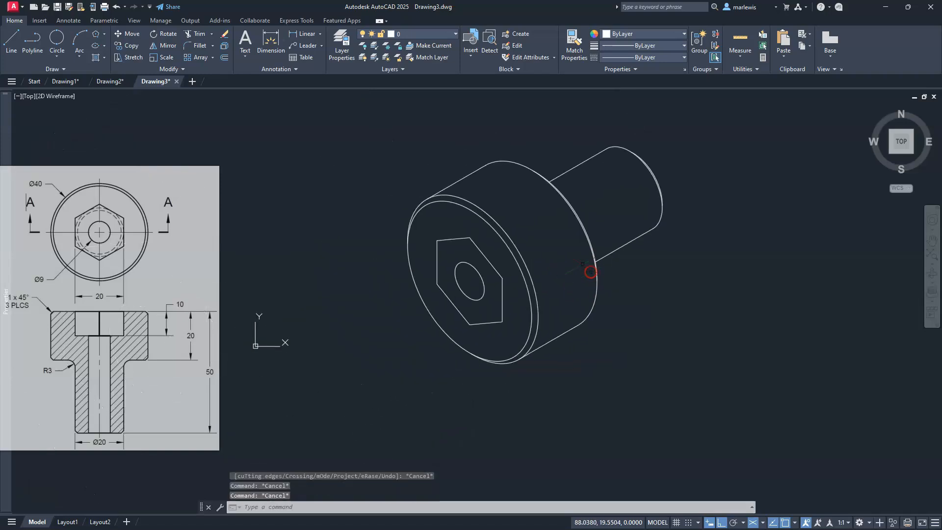
scroll(565, 223, down, 1)
middle_drag(565, 223, 568, 247)
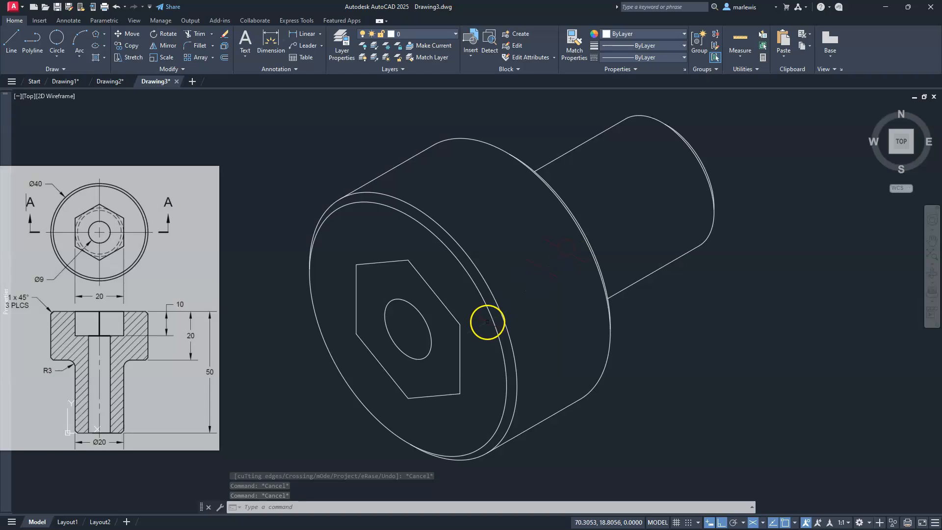
click(366, 301)
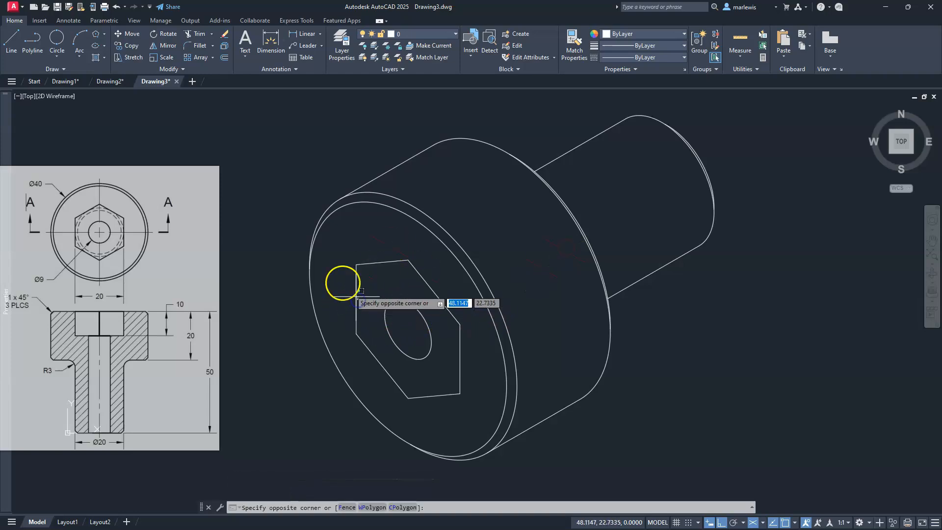
click(340, 281)
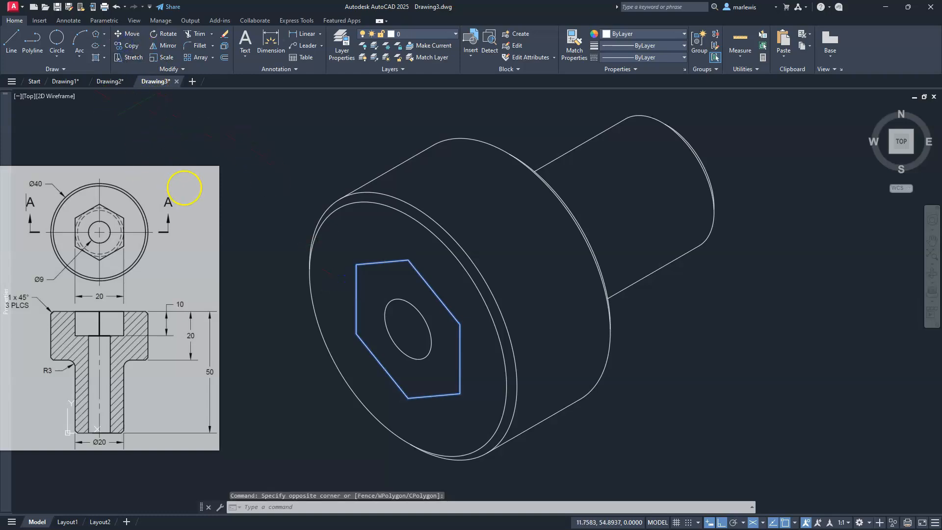
text(co)
key(Return)
click(201, 220)
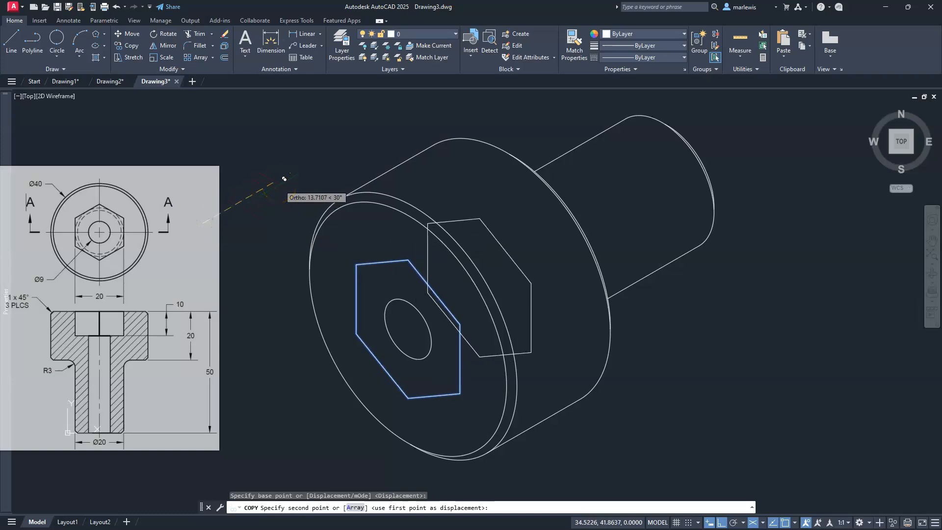
key(Return)
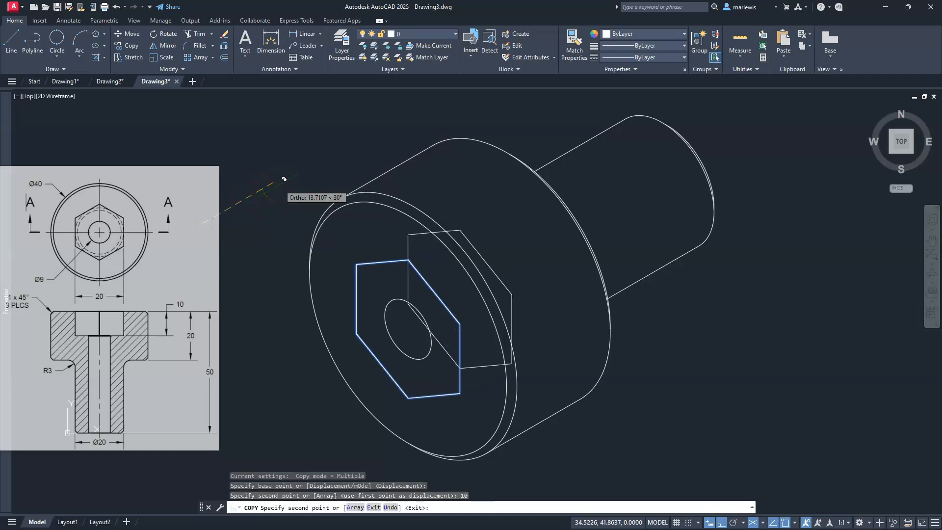
key(Escape)
key(Escape)
key(Escape)
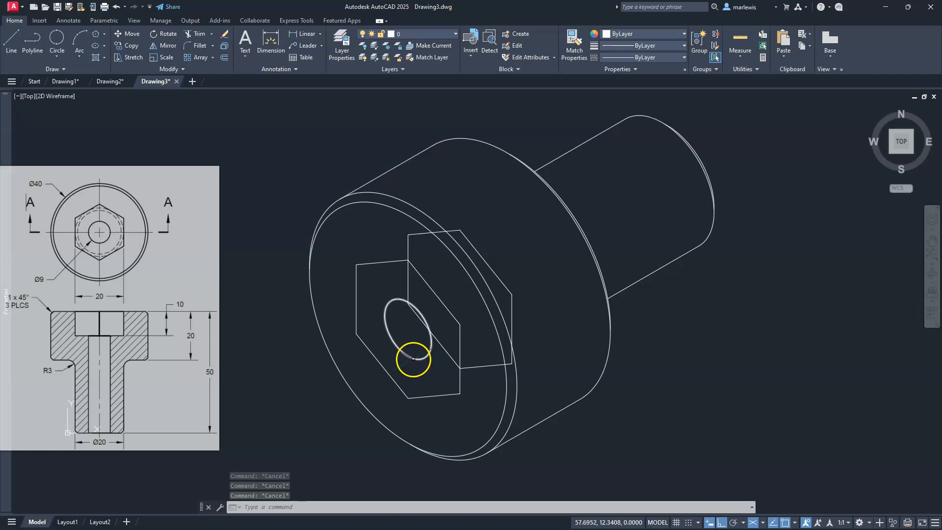
Step: Move the small hole isocircle 10 units back along the 30° axis to the socket floor
click(129, 33)
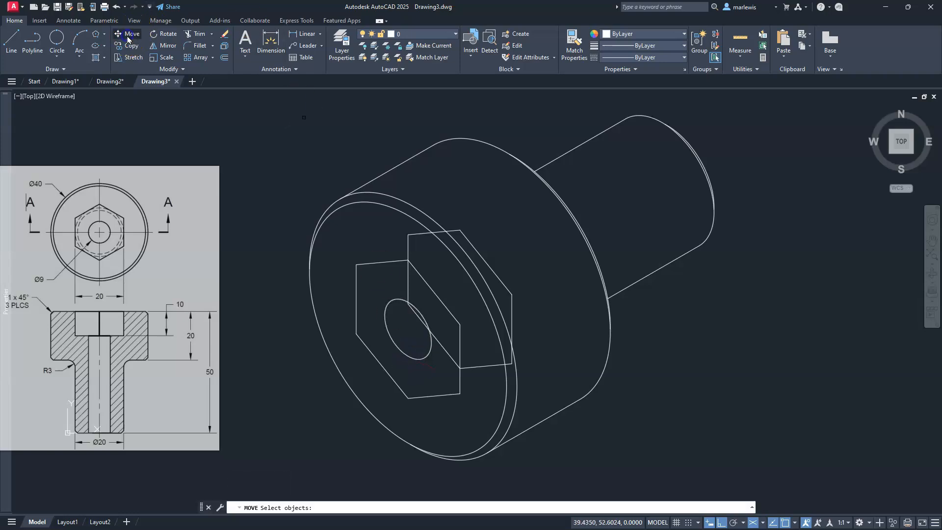
click(387, 325)
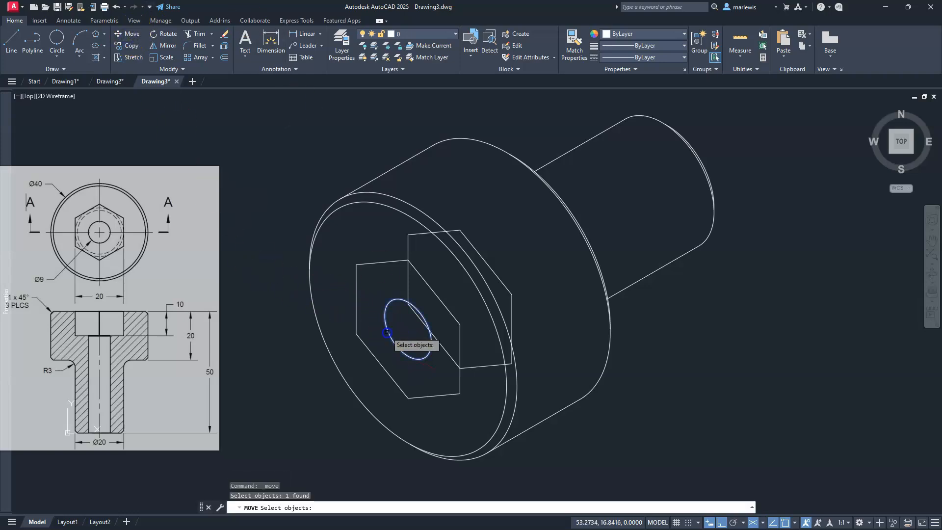
key(Return)
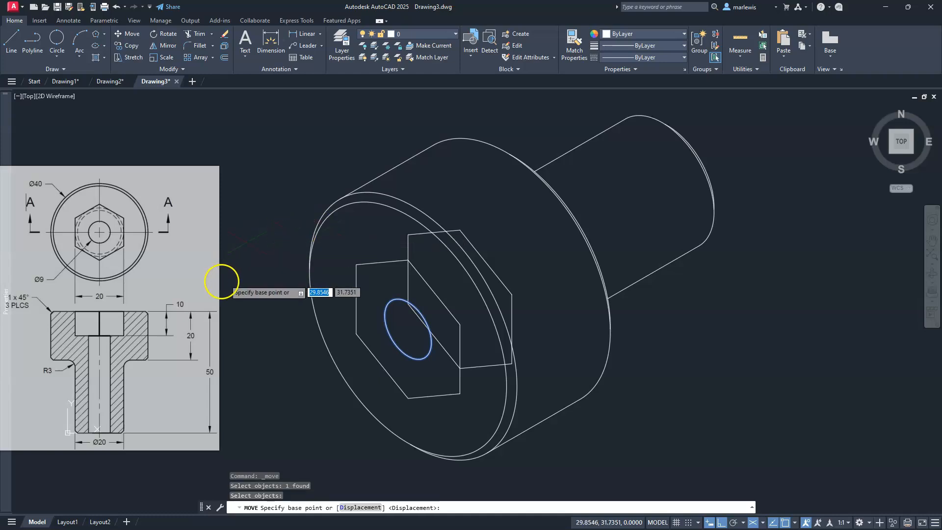
click(177, 259)
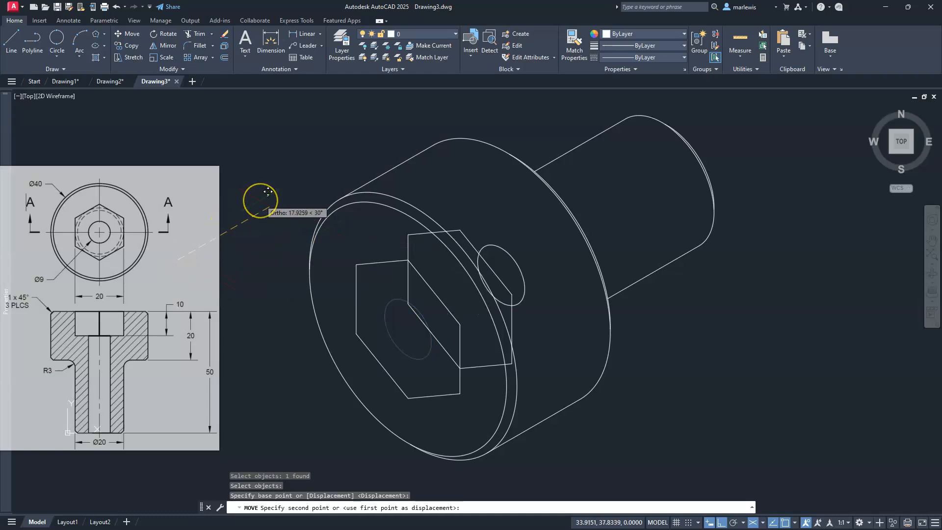
text(10)
key(Return)
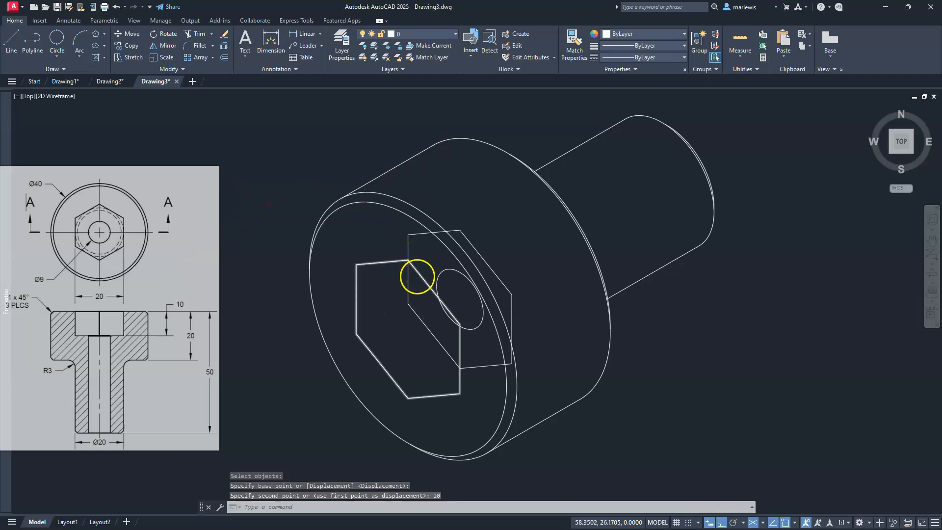
Step: Draw a socket edge line from the rear hexagon's lower-left corner to the matching corner of the front hexagon
scroll(417, 278, up, 2)
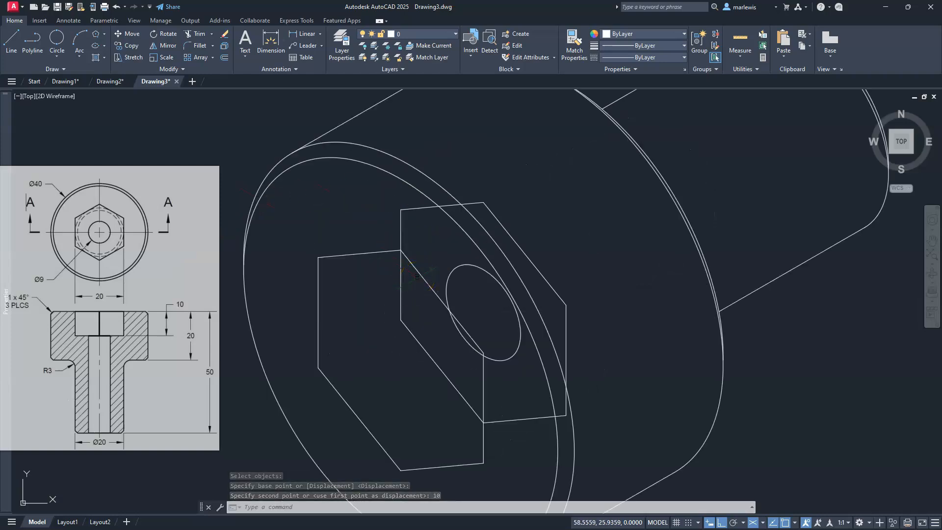
scroll(417, 252, down, 2)
scroll(417, 252, up, 2)
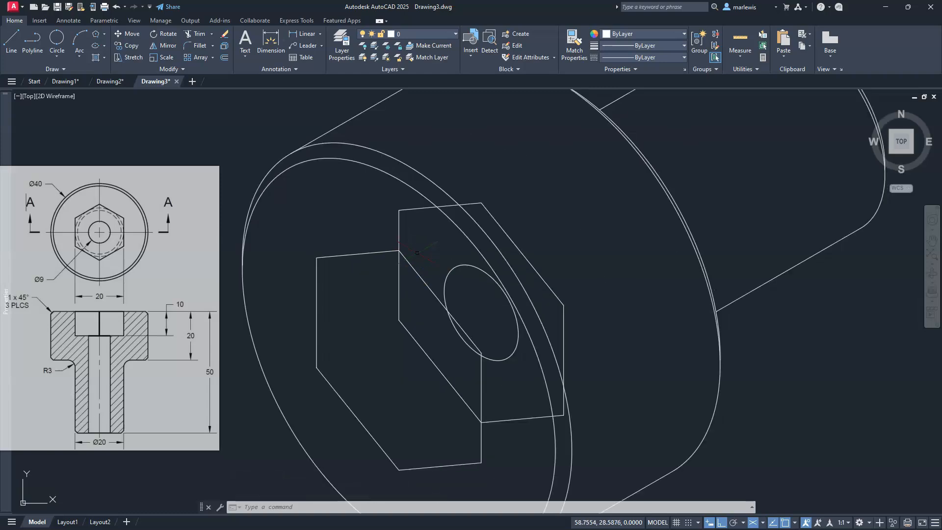
text(l)
key(Return)
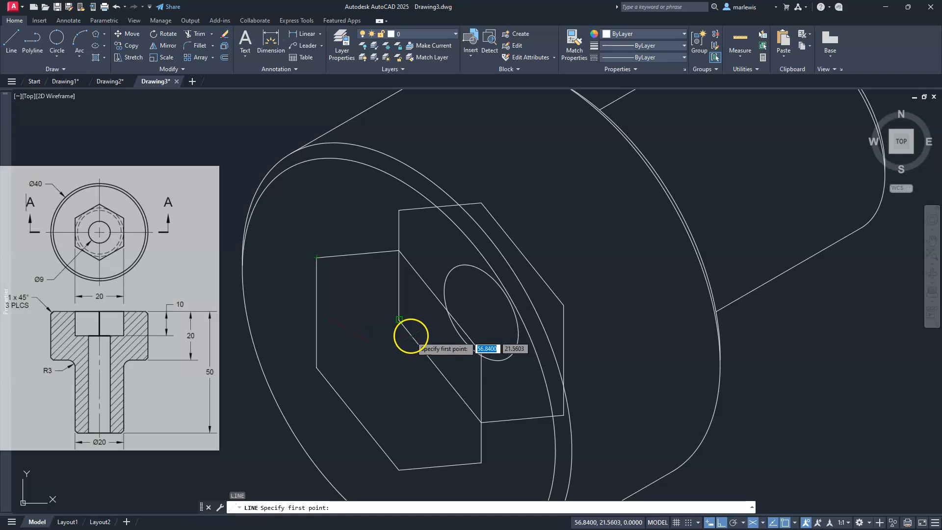
click(399, 321)
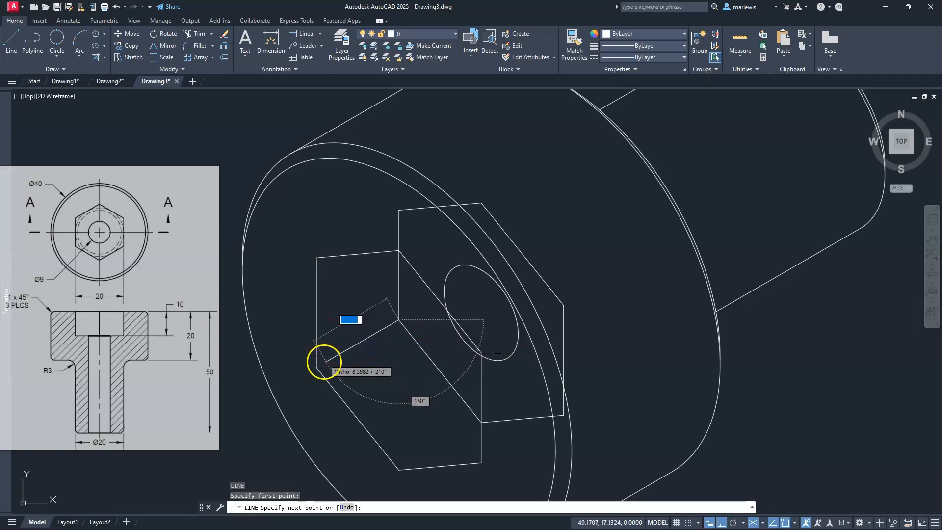
click(318, 367)
key(Return)
key(Escape)
key(Escape)
key(Escape)
Step: Draw a second socket edge line joining the bottom corners of the rear and front hexagons
middle_drag(433, 409, 402, 330)
scroll(465, 391, up, 2)
text(l)
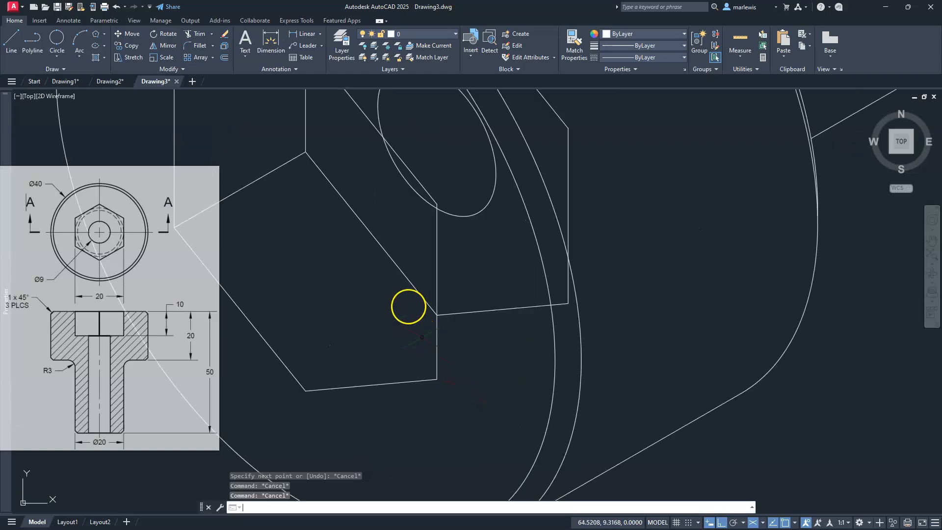
key(Return)
click(435, 313)
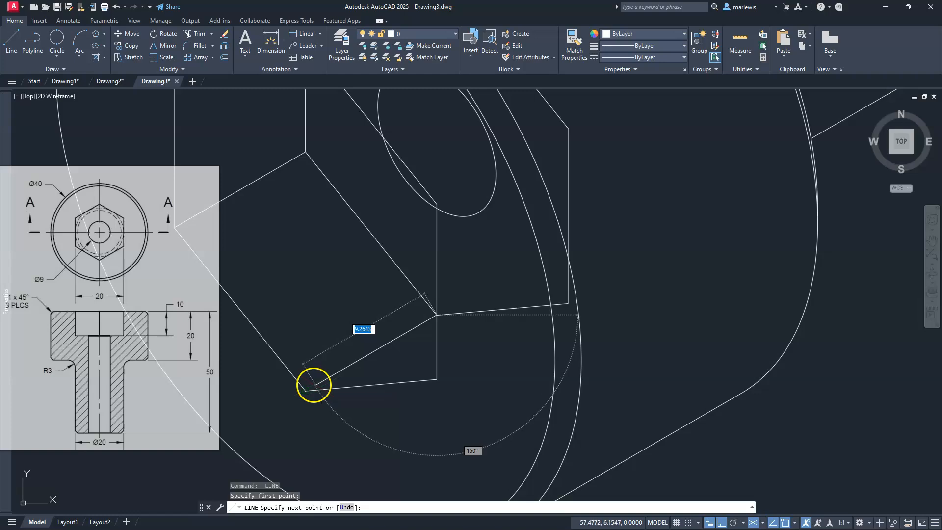
click(315, 385)
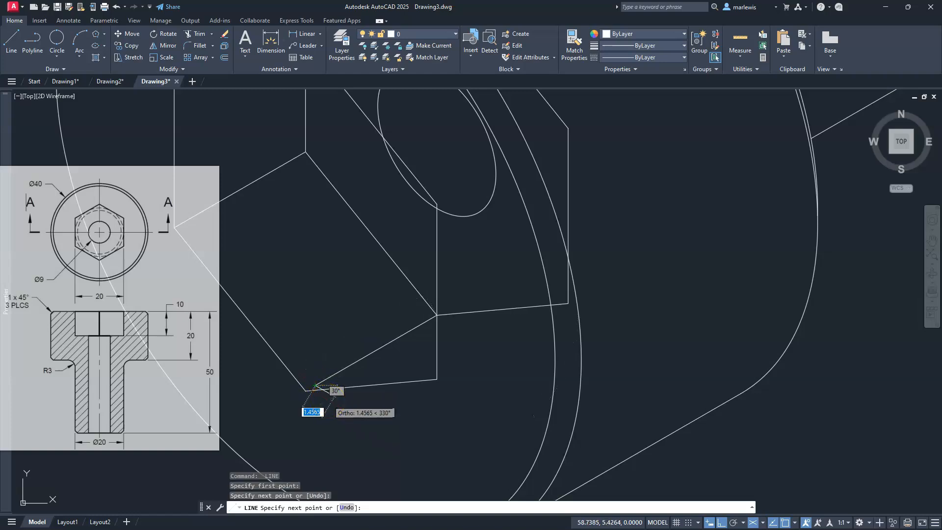
text(u)
key(Return)
scroll(318, 387, up, 4)
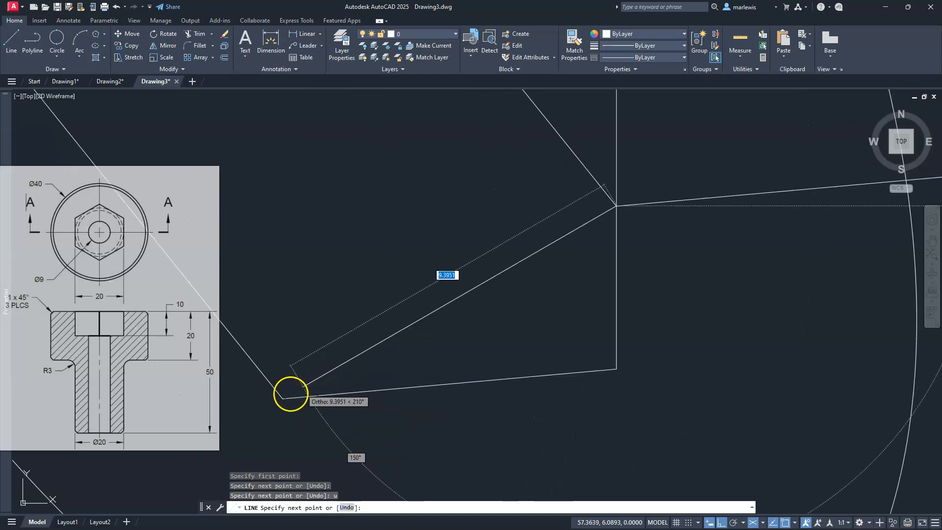
click(283, 398)
key(Escape)
key(Escape)
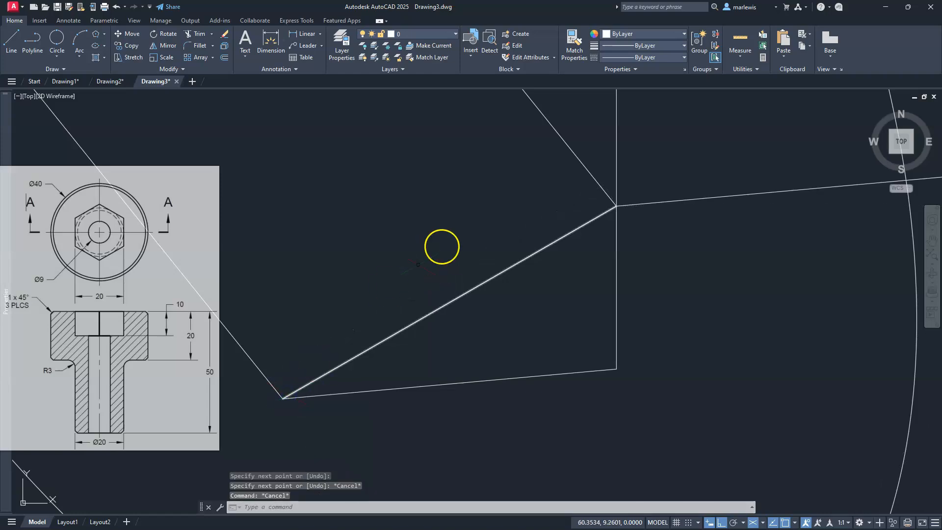
scroll(441, 247, down, 6)
key(Escape)
Step: Try trimming the rear hexagon's left vertical edge and the geometry outside the front hexagon, and undo all of those trims
scroll(498, 322, up, 3)
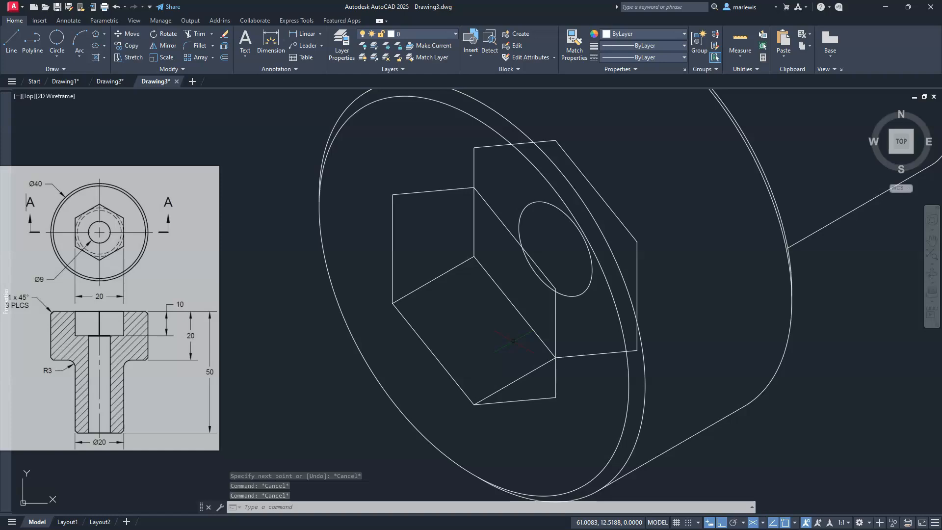
key(Escape)
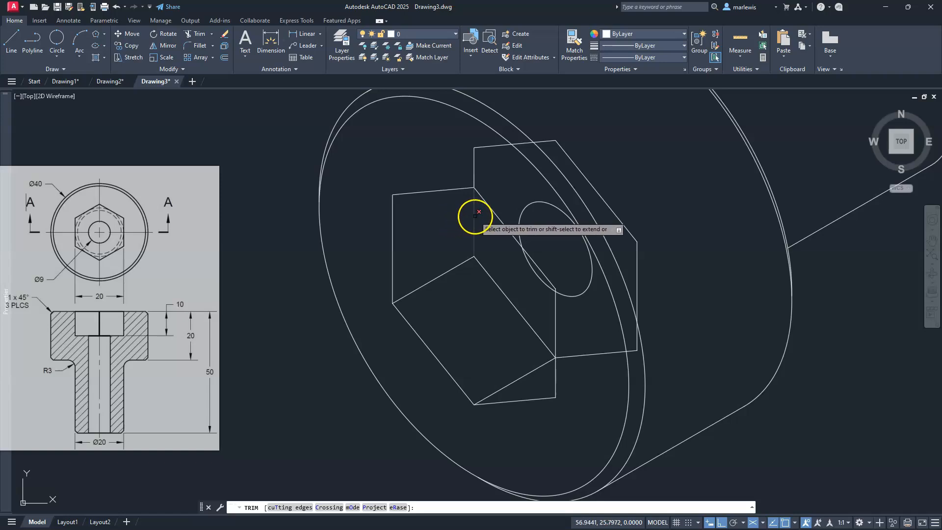
click(475, 218)
click(474, 168)
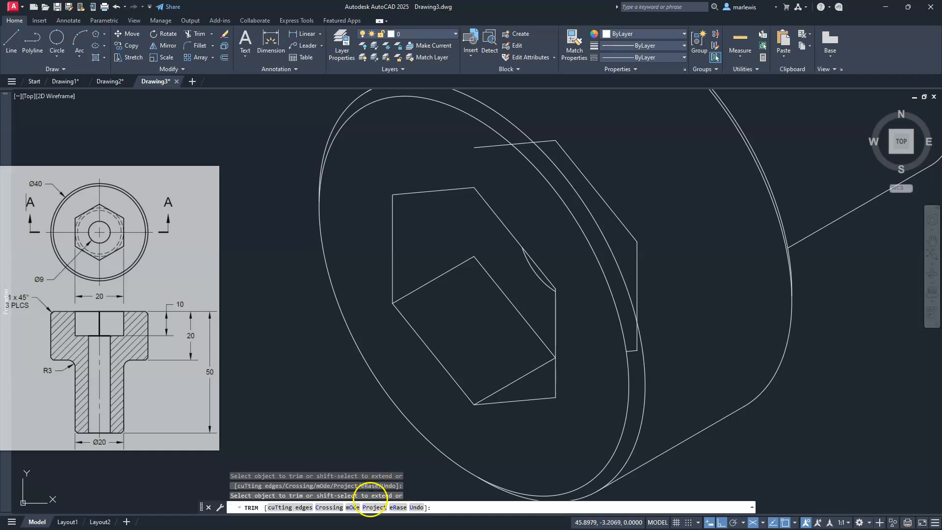
click(418, 507)
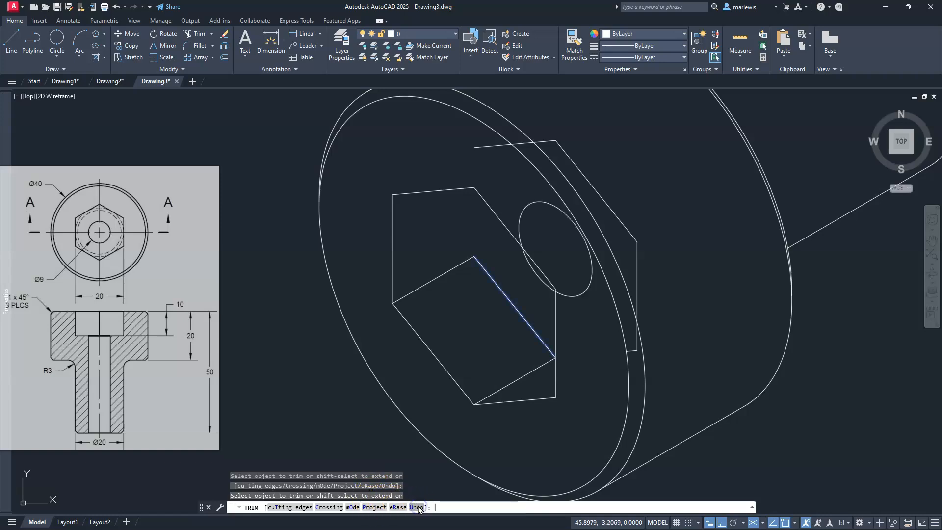
click(418, 508)
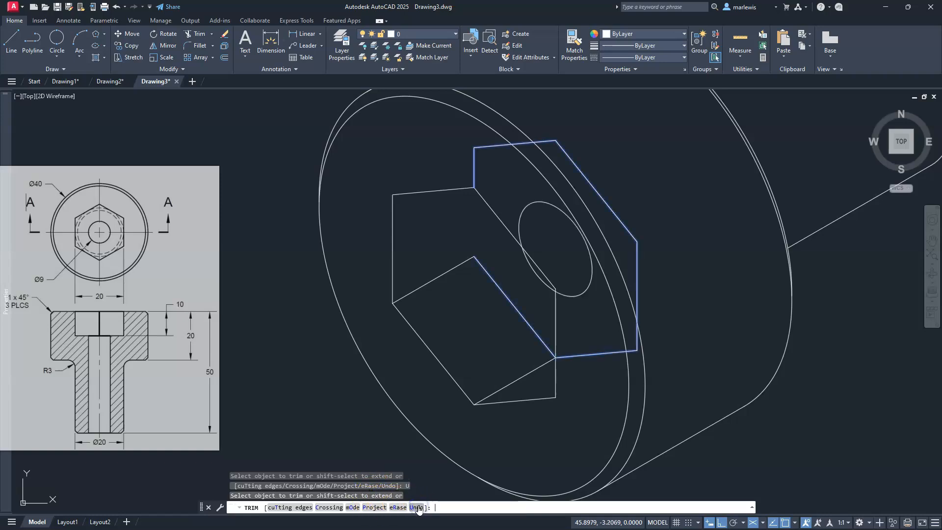
click(417, 507)
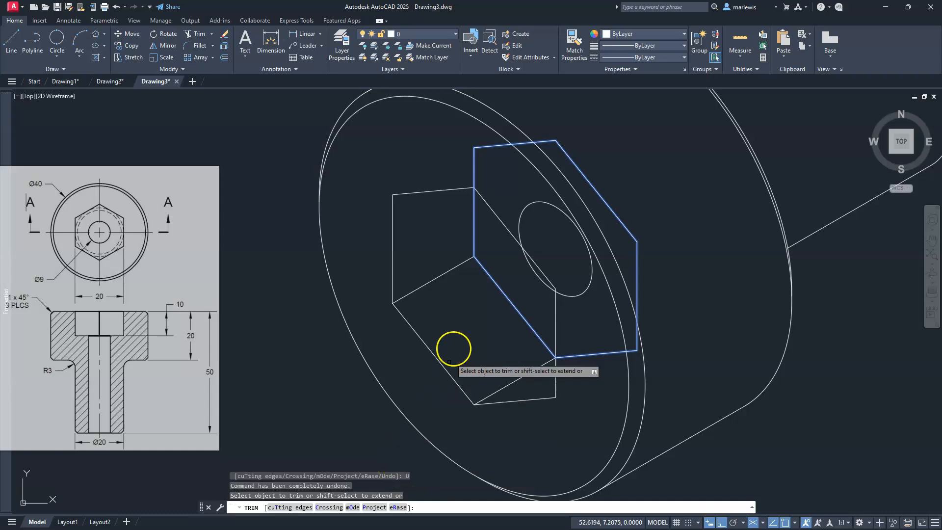
Step: Trim the rear hexagon's left edge above the front hexagon, and its lower-right edge and the hole isocircle outside the front hexagon
click(472, 167)
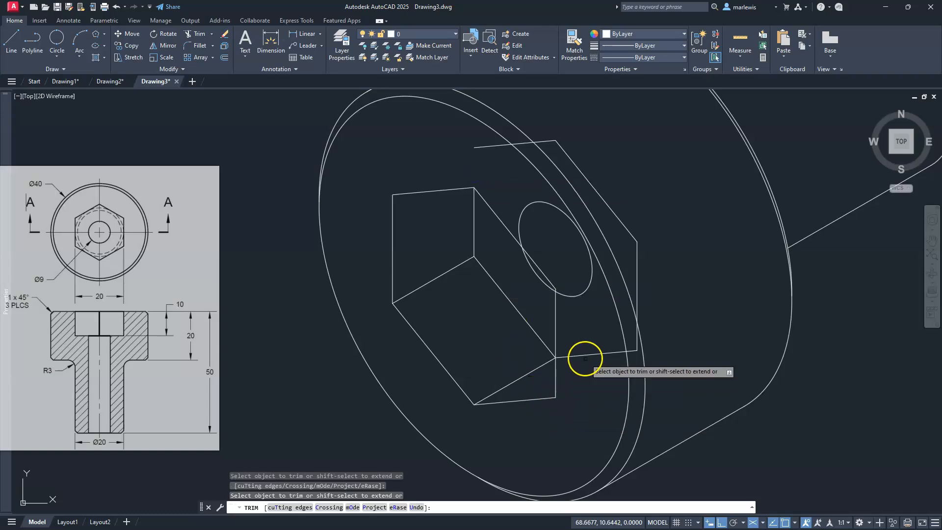
click(577, 296)
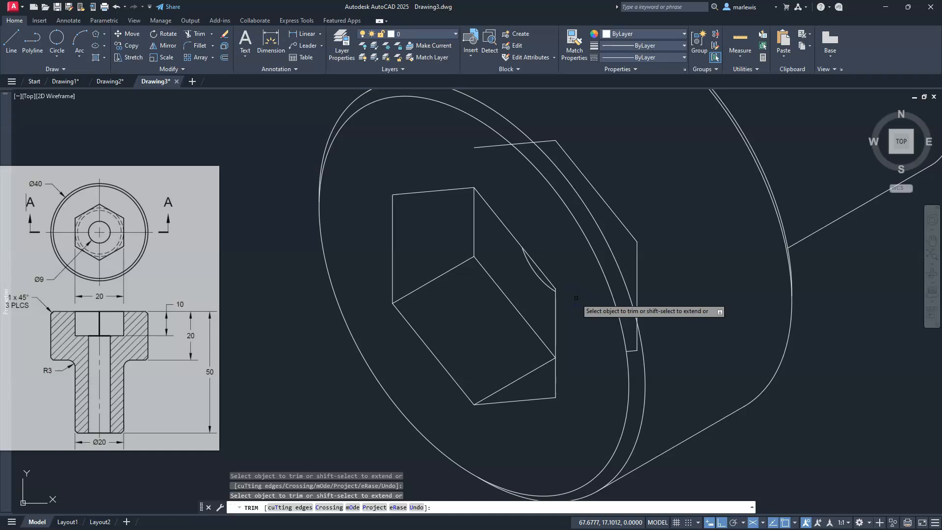
key(Escape)
key(Escape)
key(Escape)
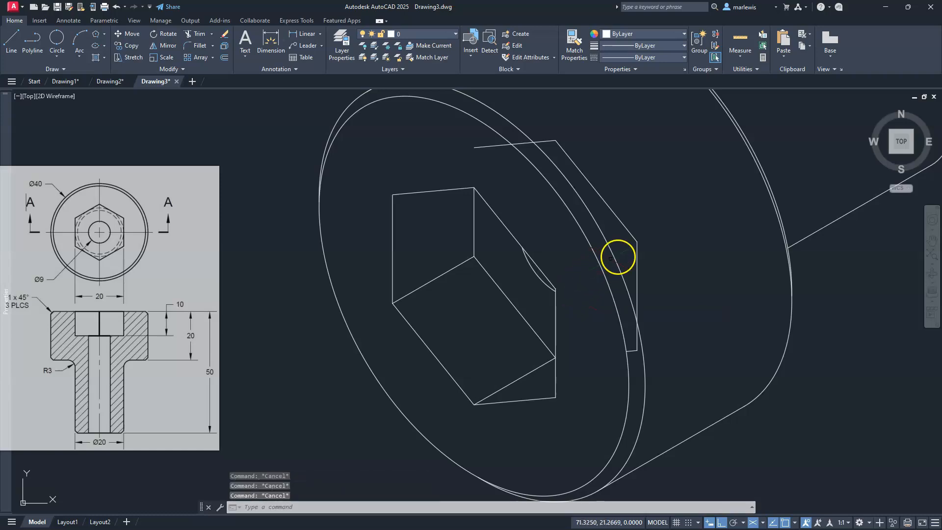
Step: Erase the leftover rear hexagon segments lying outside the front hexagon
click(638, 243)
click(636, 240)
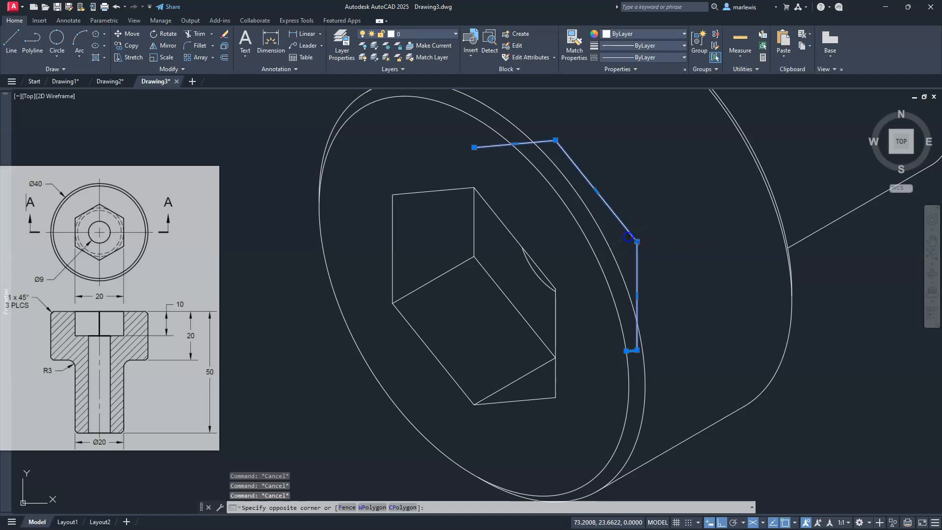
key(Delete)
scroll(567, 262, down, 4)
shift+middle_drag(571, 267, 579, 324)
scroll(551, 321, down, 4)
scroll(557, 330, up, 4)
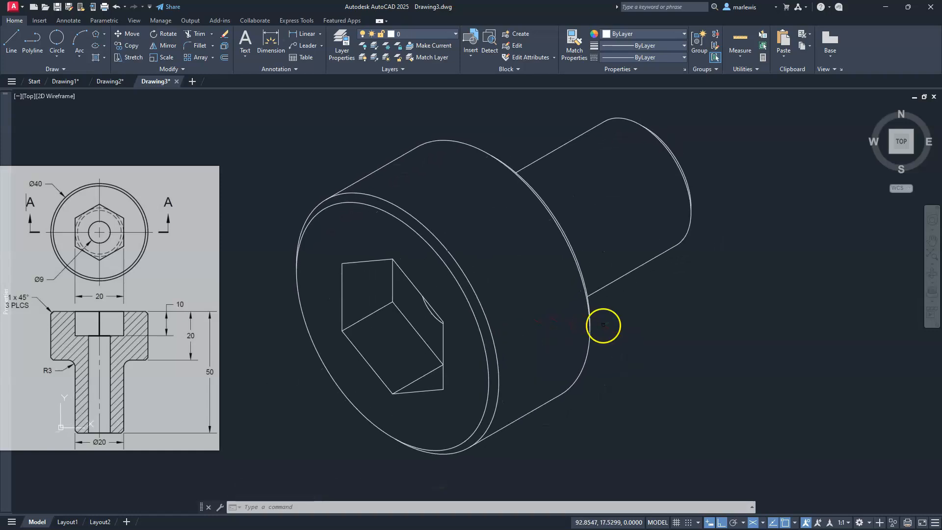
key(Escape)
key(Escape)
key(Escape)
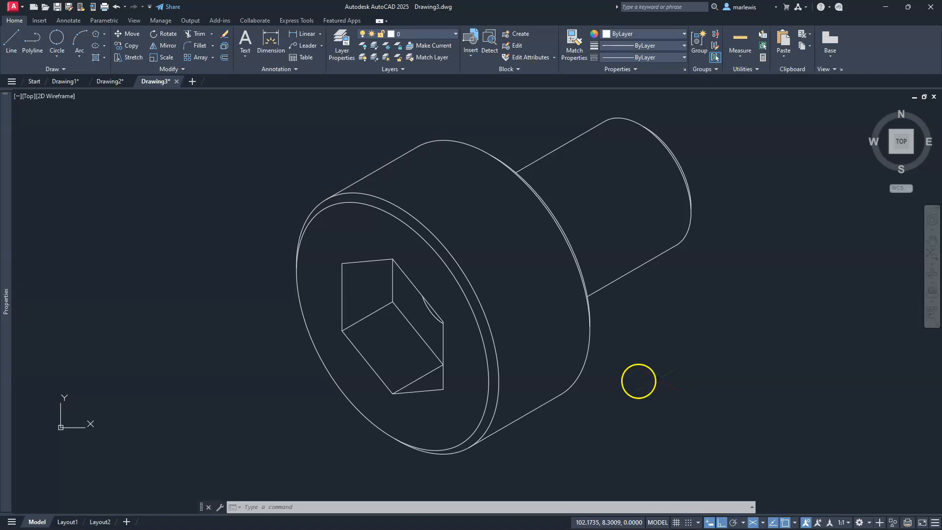
Step: Expand the collapsed Properties palette
mouse_move(6, 481)
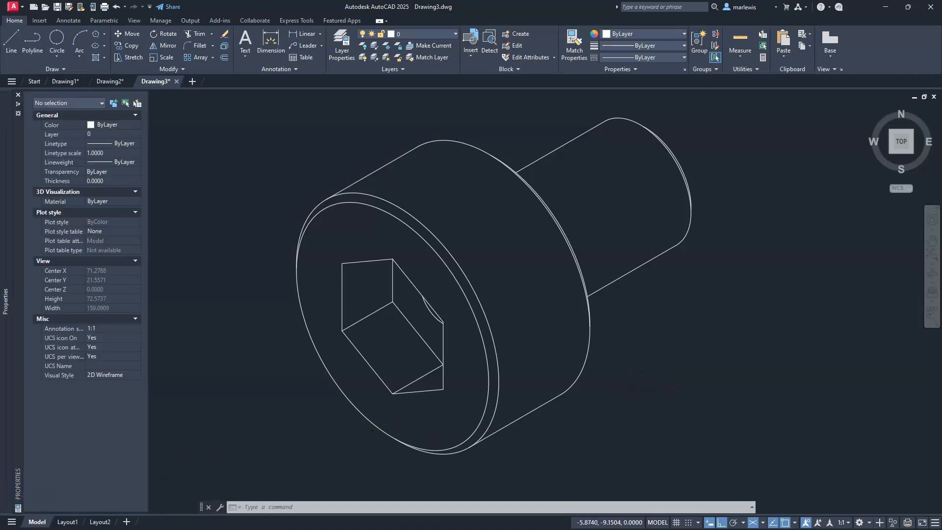